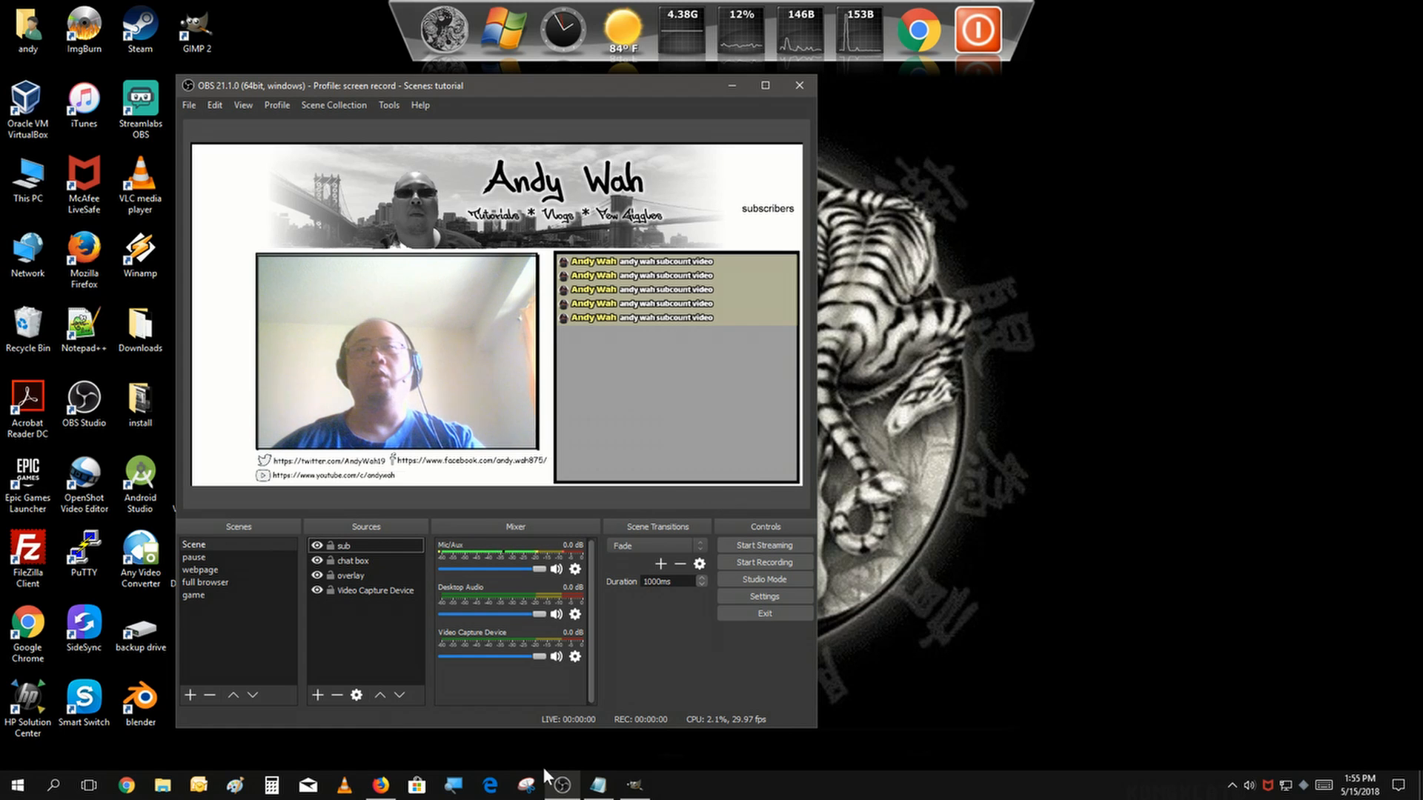
Switch to Firefox and copy the channel's username from the end of its YouTube page address
click(382, 787)
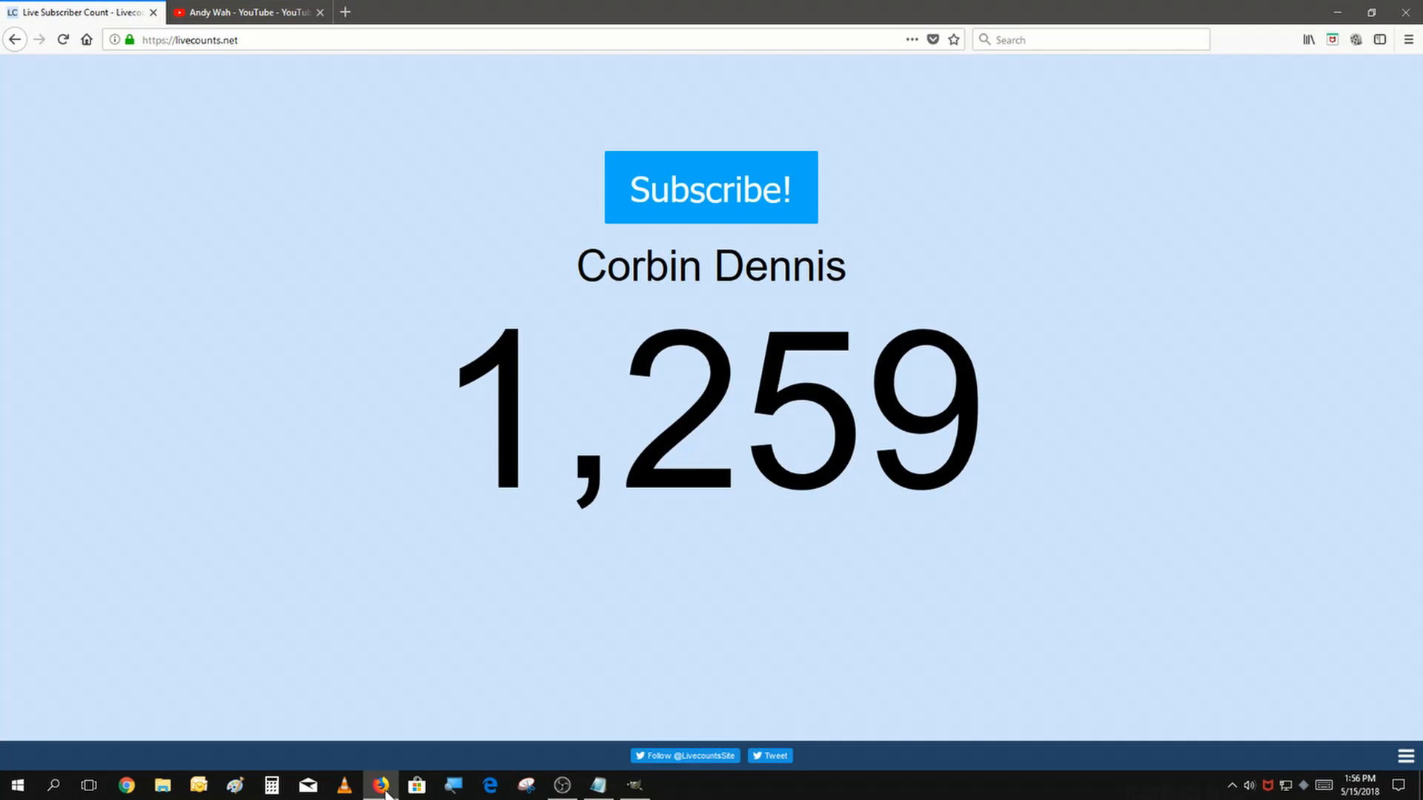
click(204, 13)
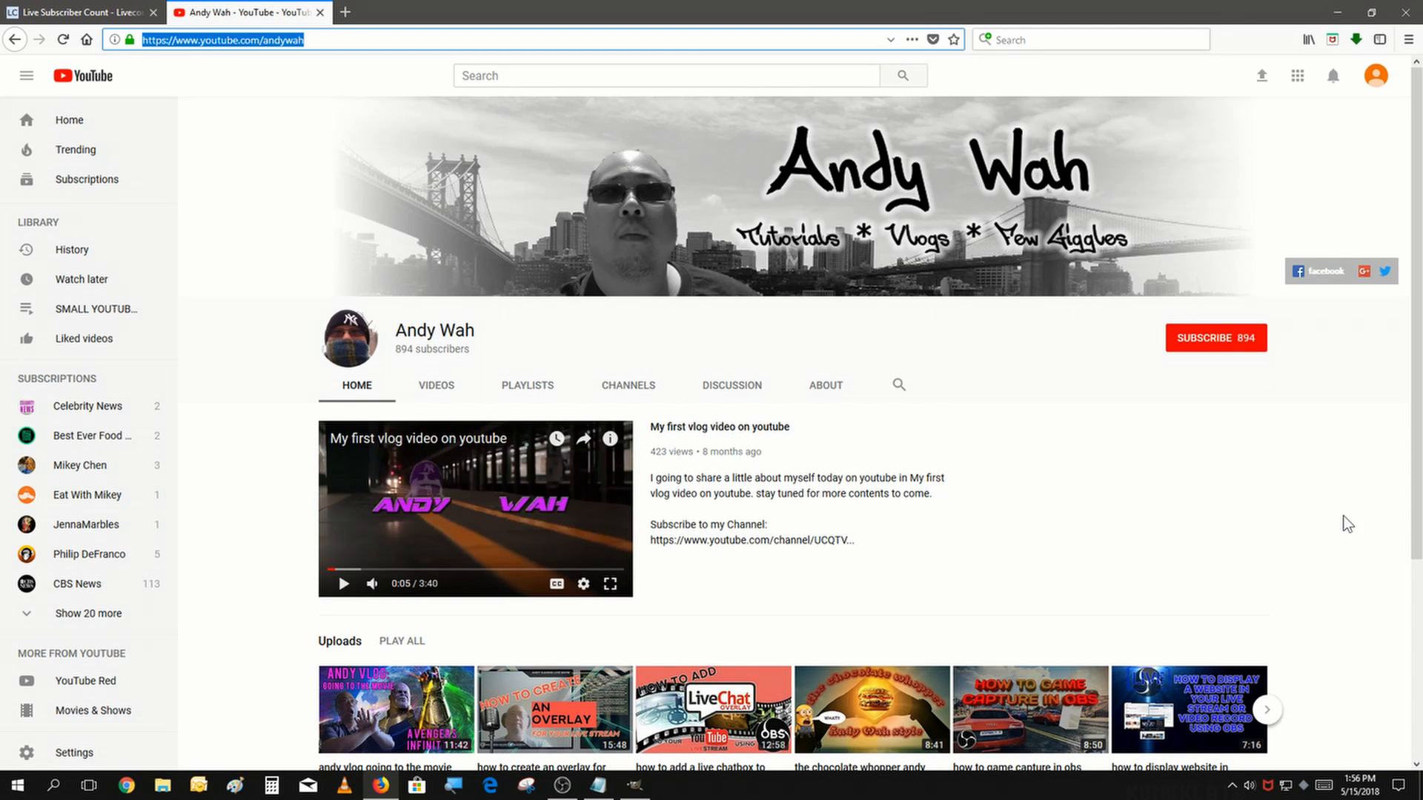
click(292, 39)
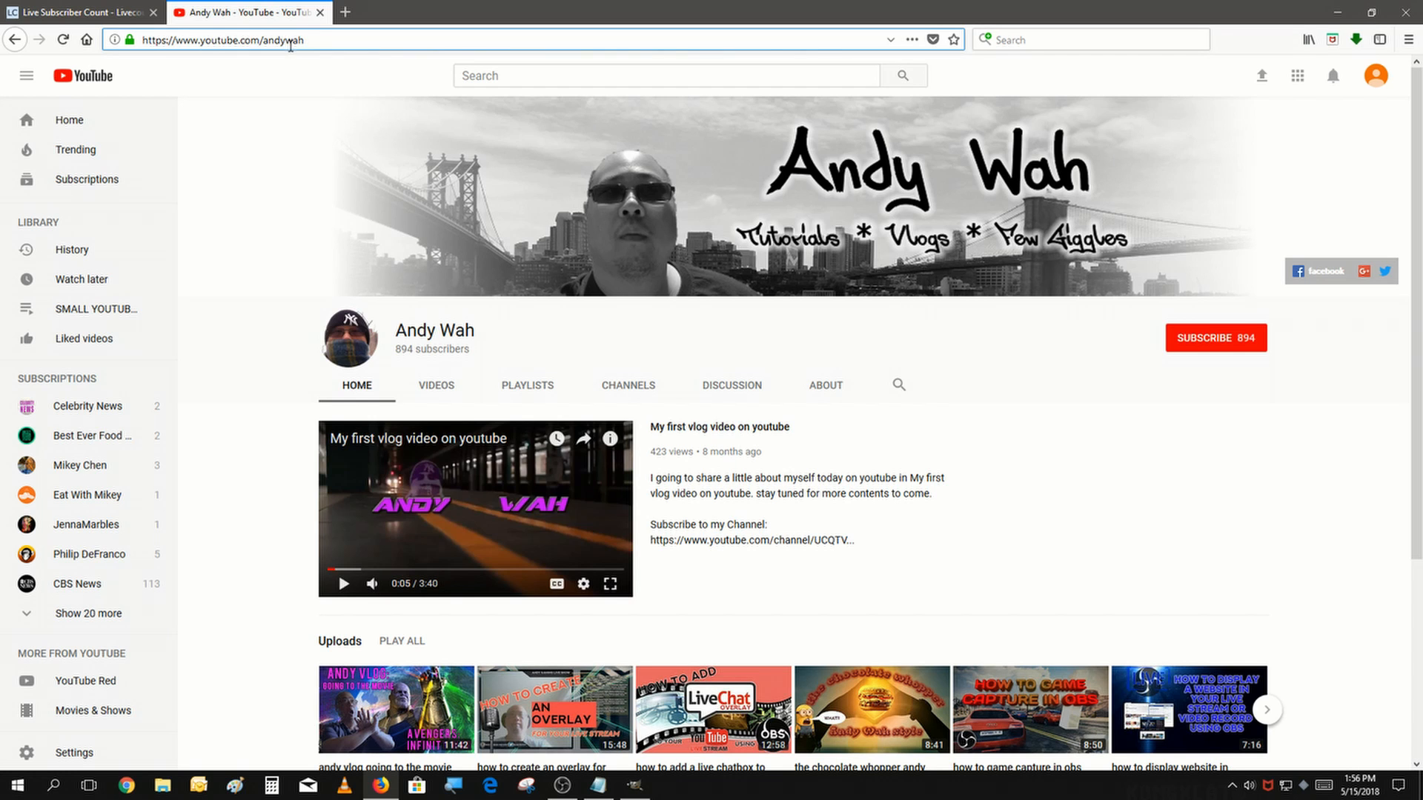
click(289, 42)
double_click(274, 39)
right_click(292, 43)
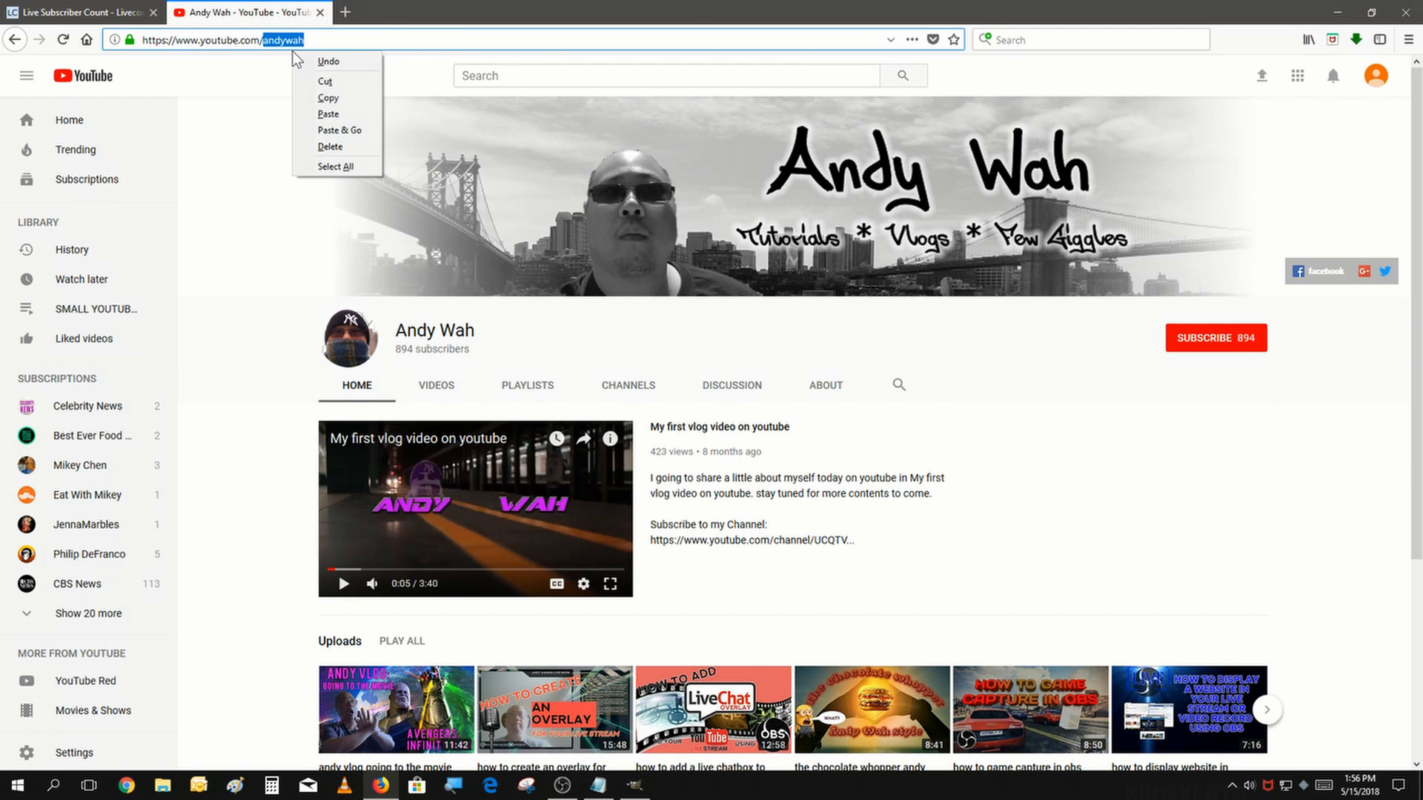
click(326, 98)
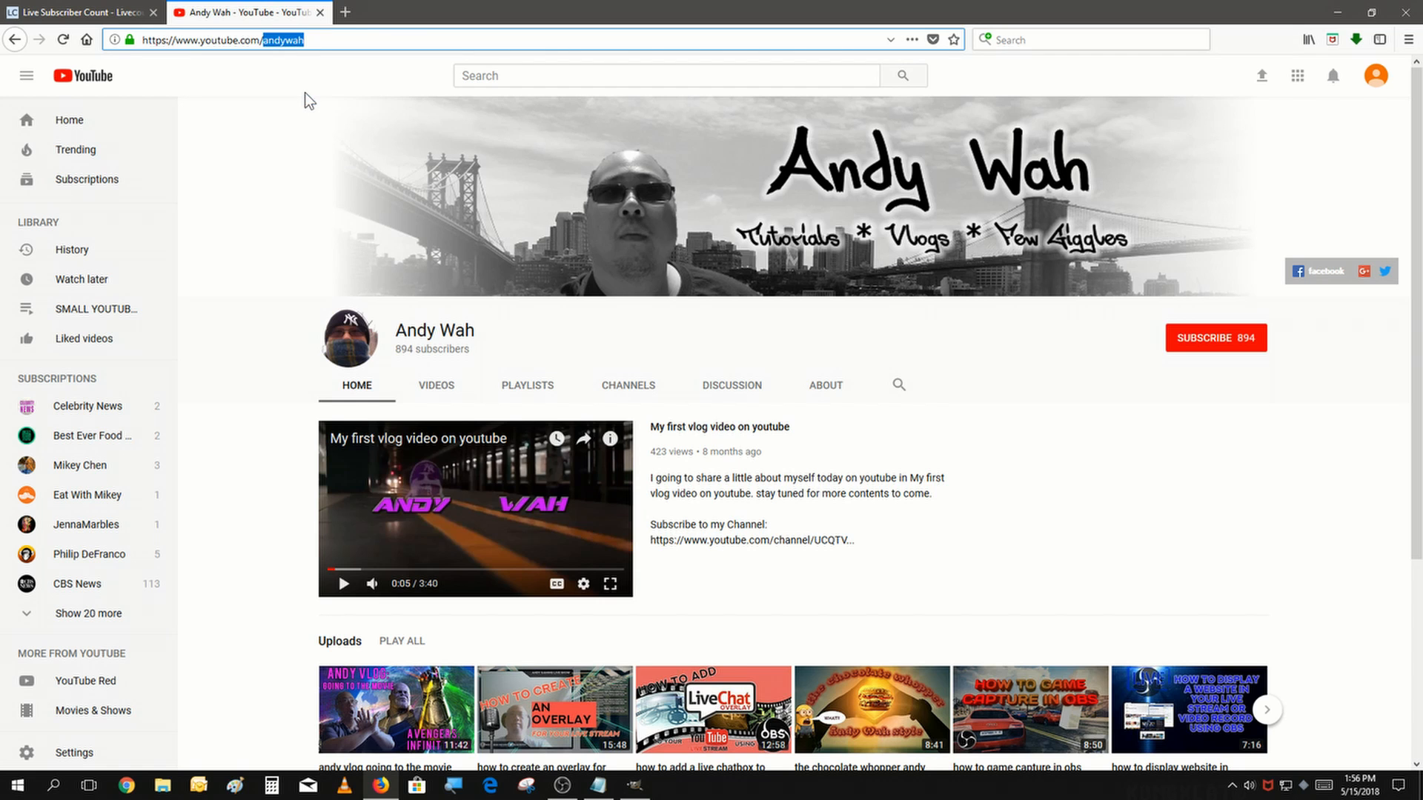
Set the live subscriber counter on livecounts.net to the channel by pasting the copied username
click(94, 12)
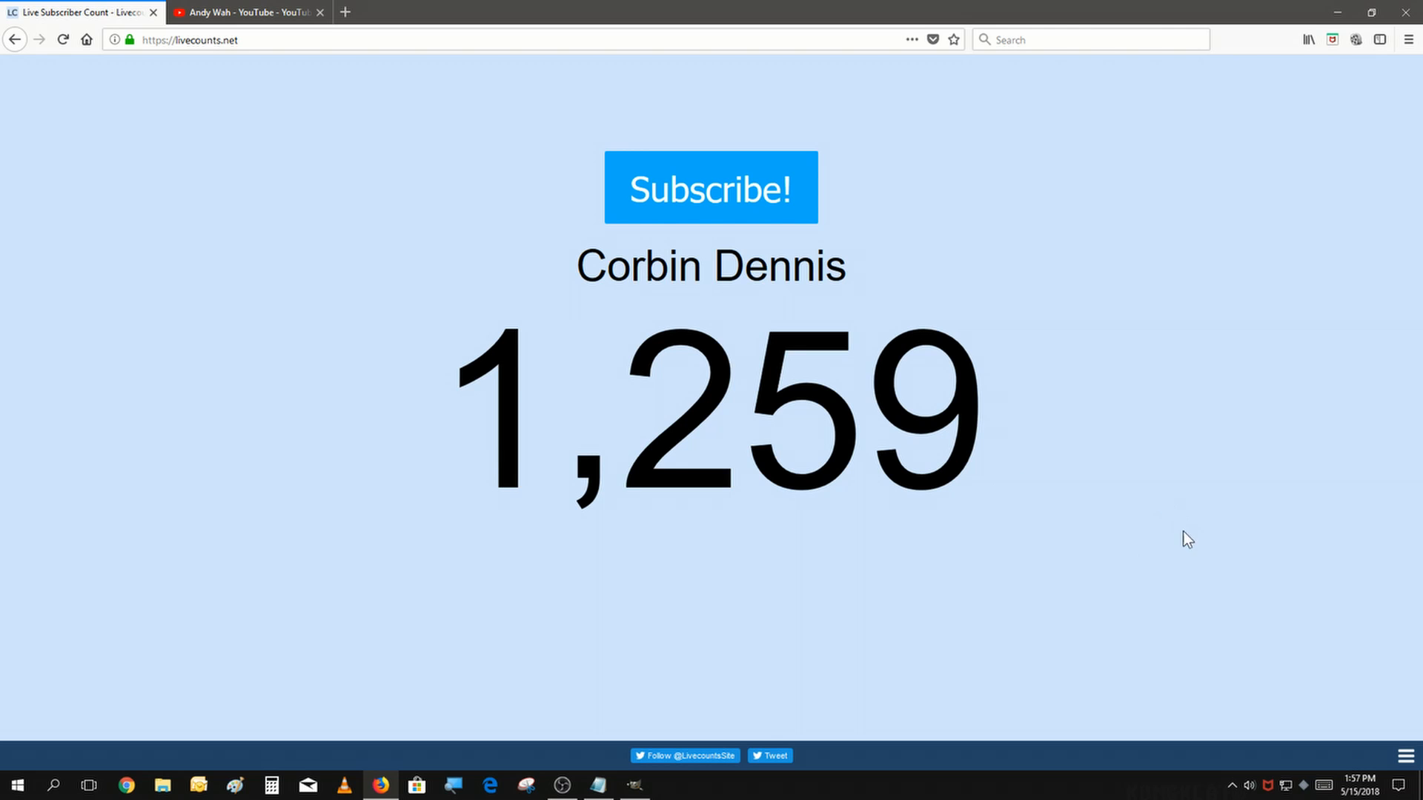
click(714, 287)
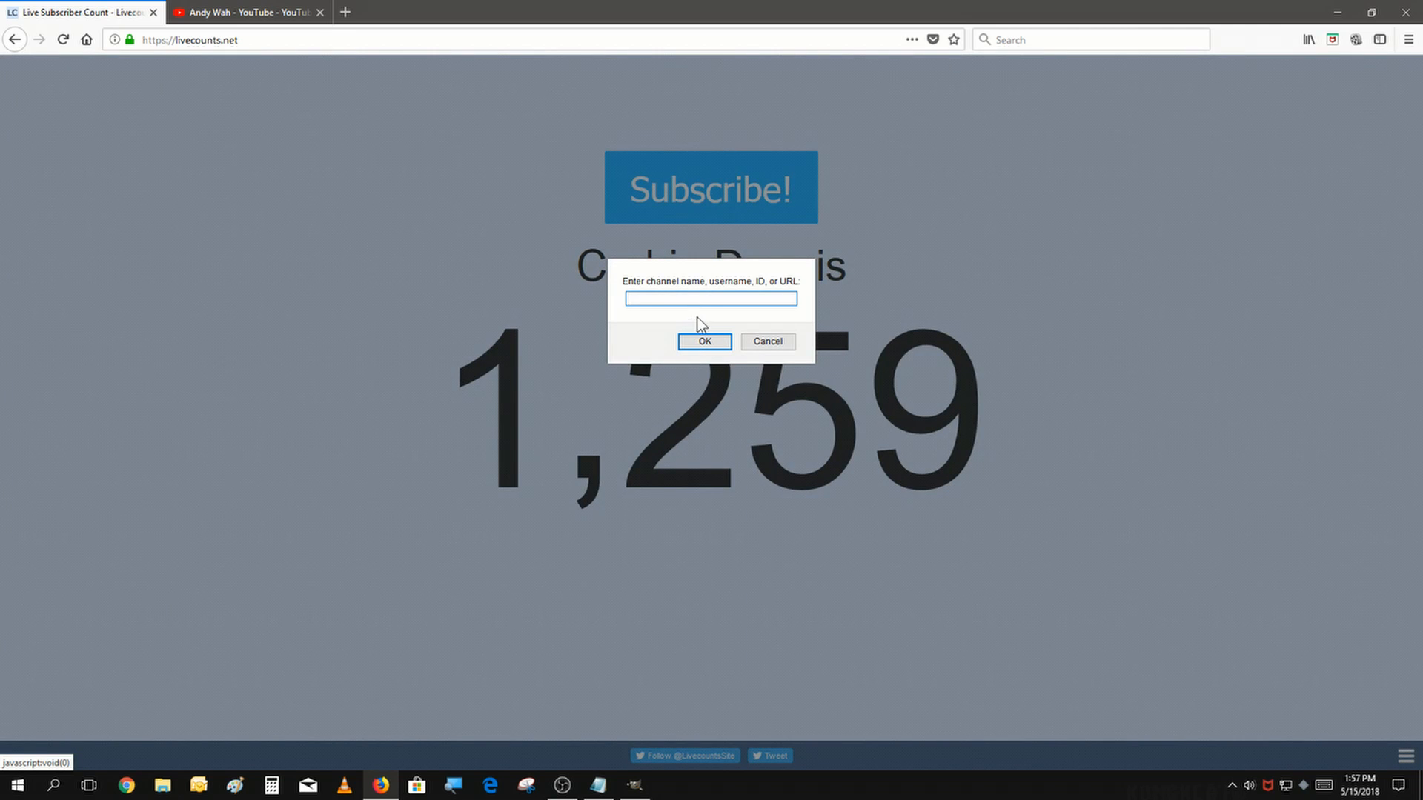
right_click(702, 302)
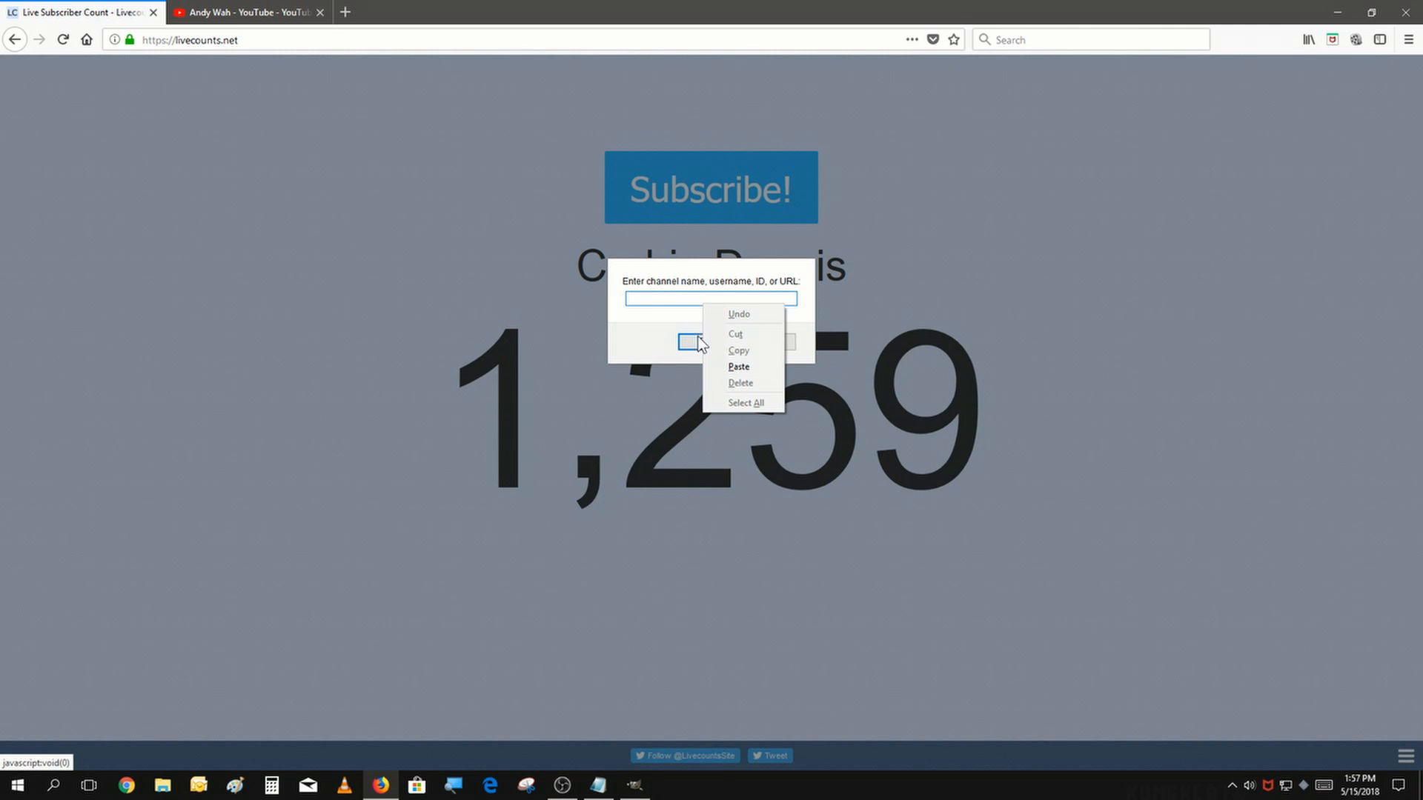
click(738, 367)
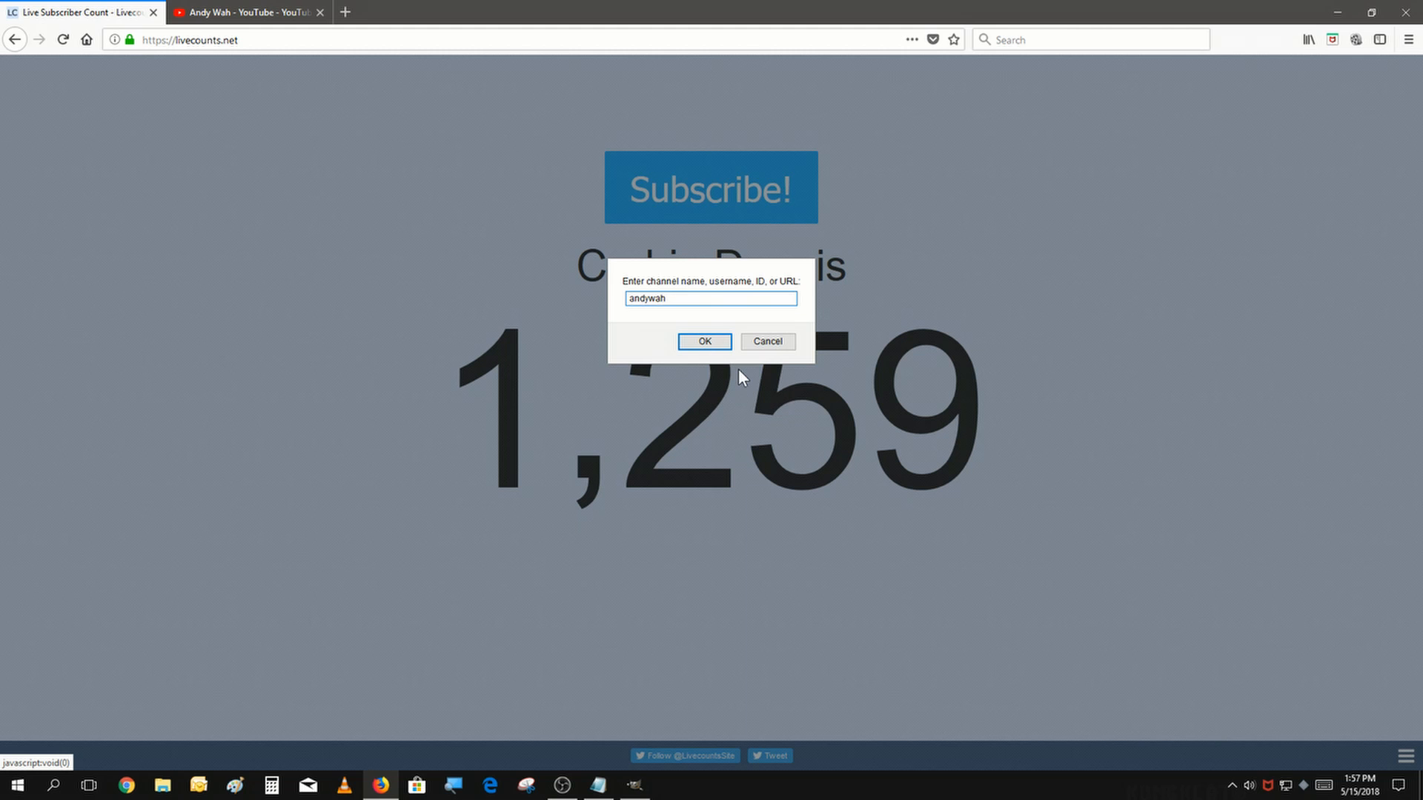
click(704, 342)
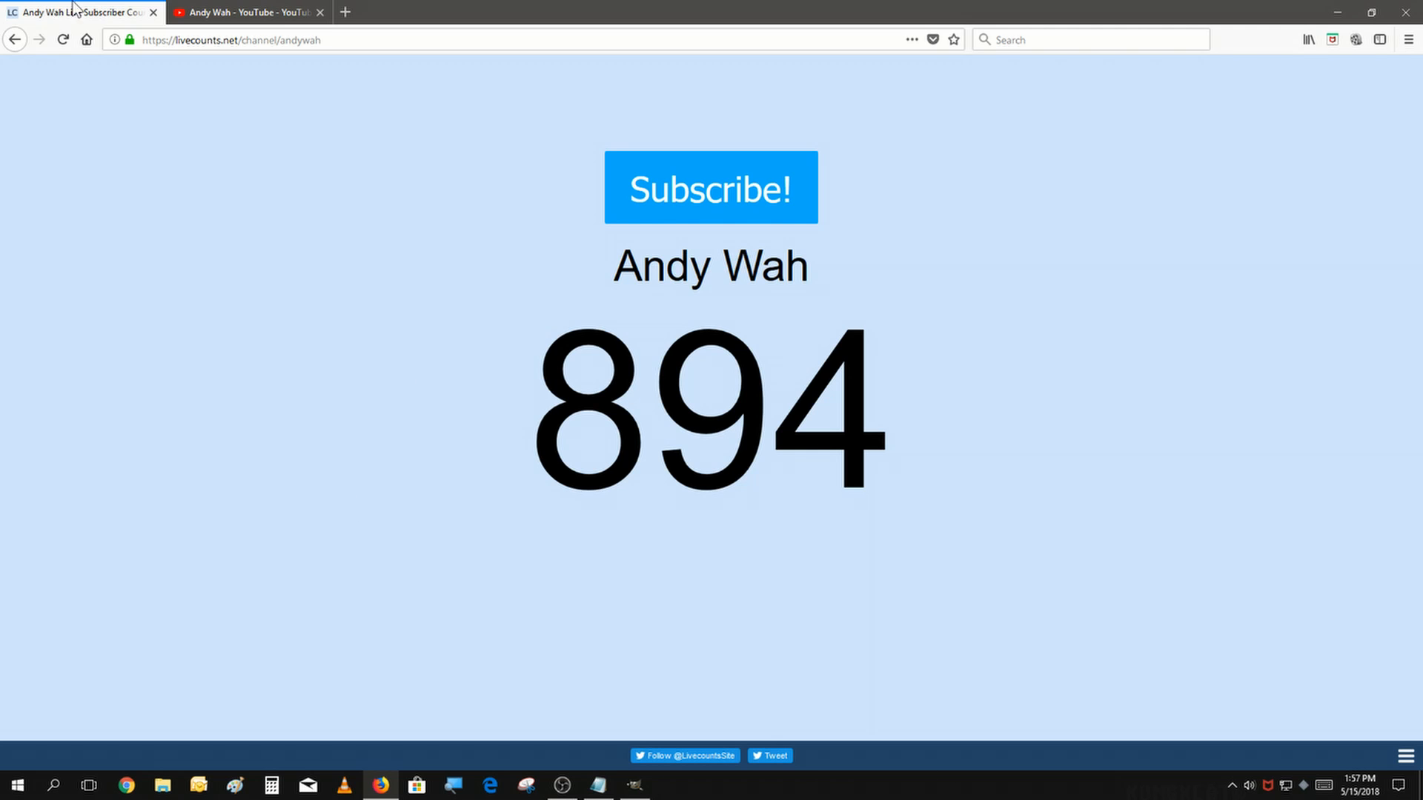
Copy the full address of the channel's livecounts.net counter page
click(162, 39)
click(162, 40)
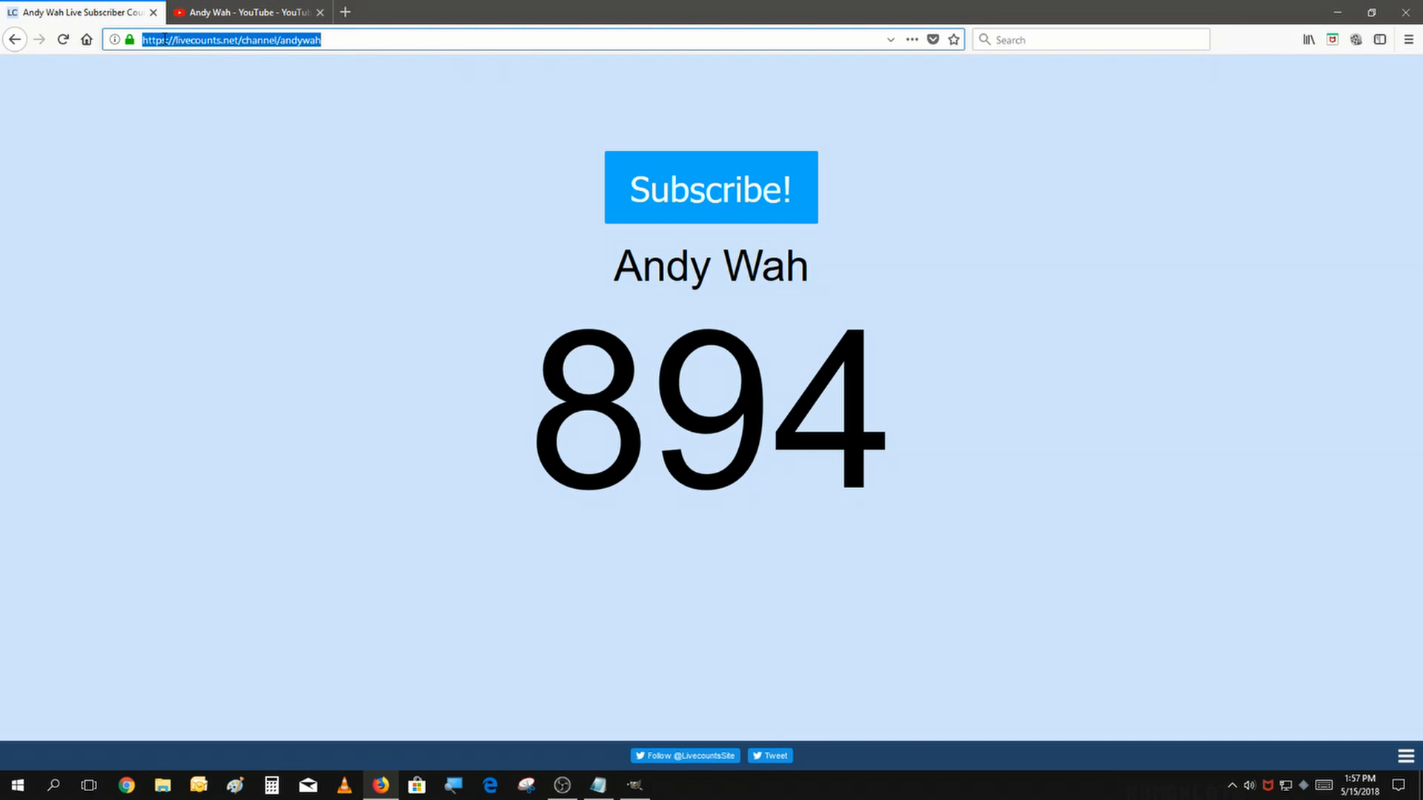
right_click(164, 40)
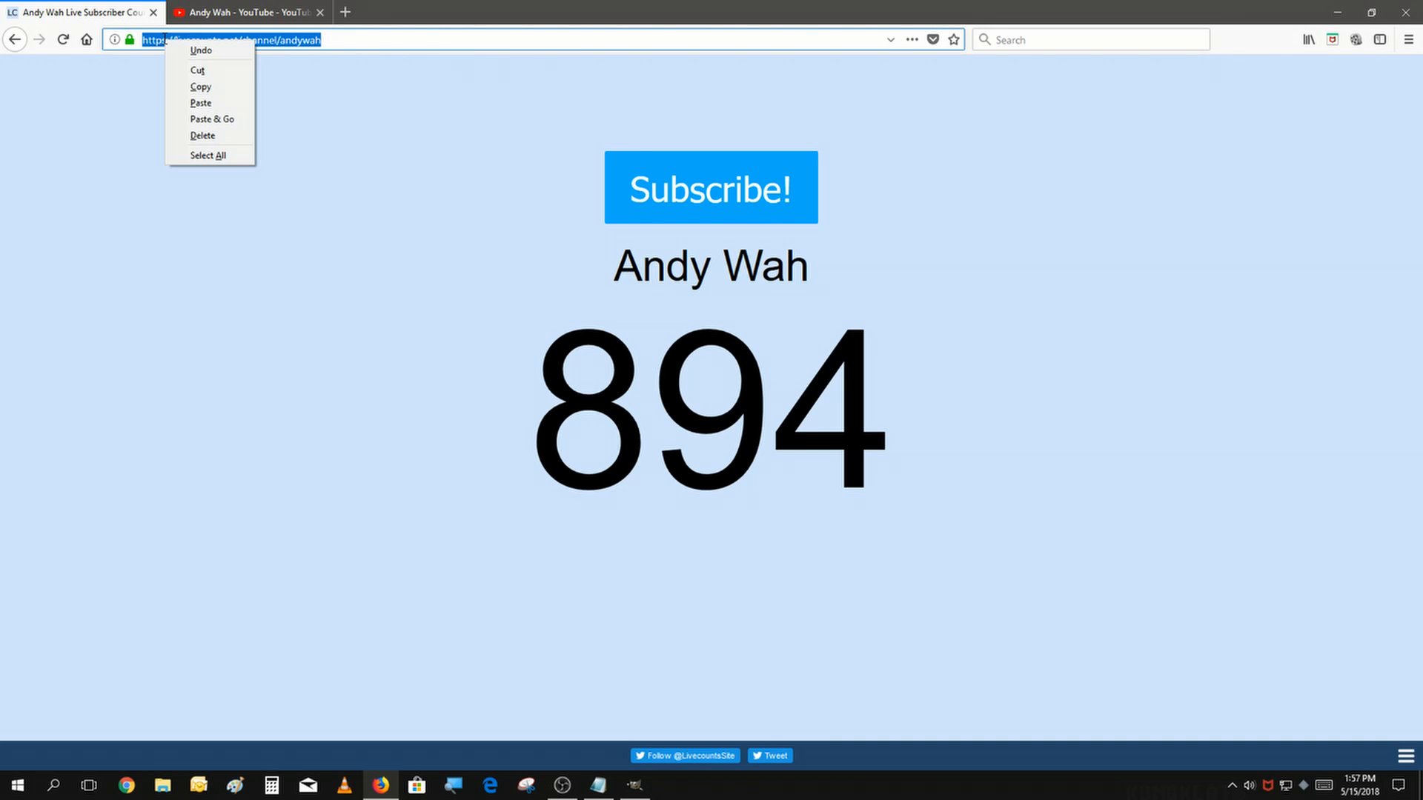
click(182, 88)
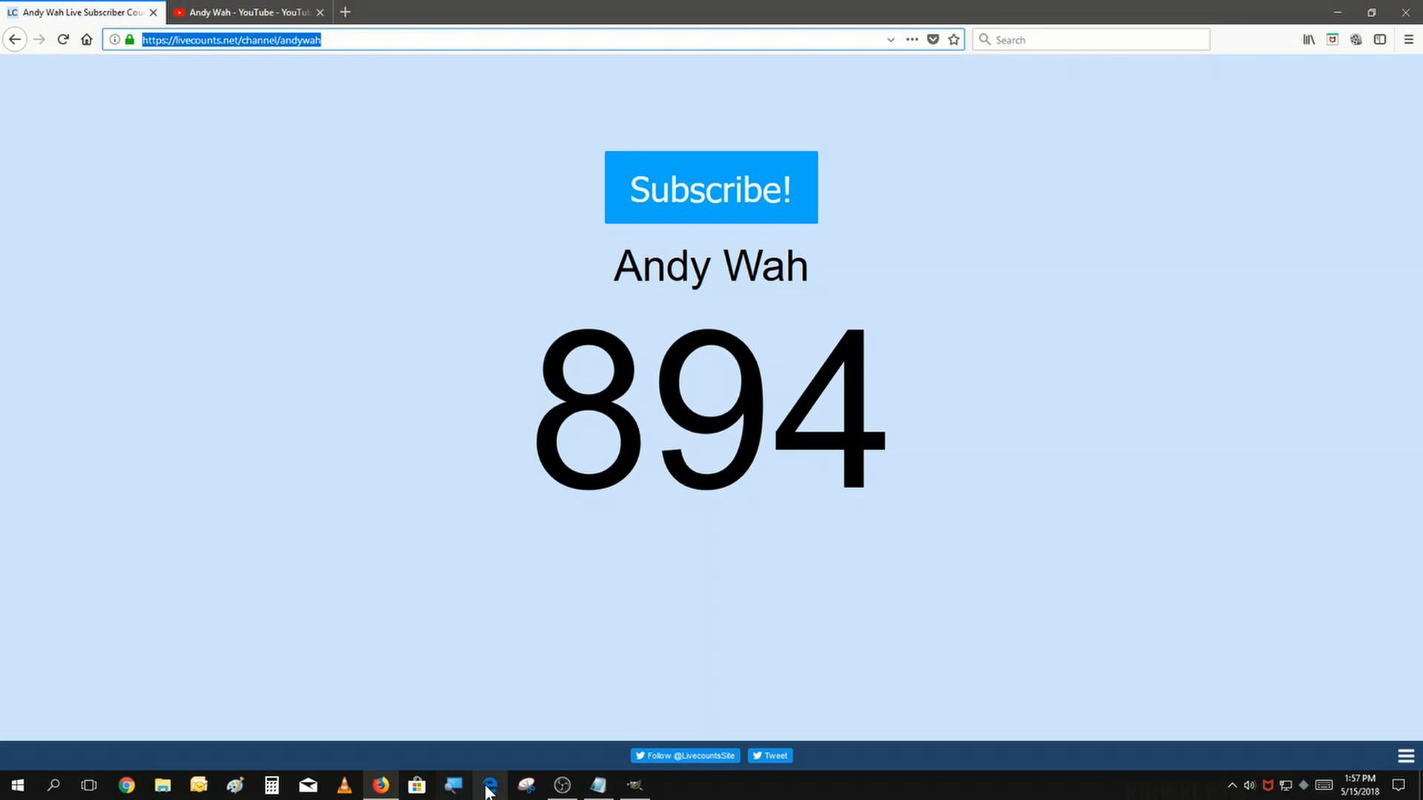
Switch to OBS and create a new Browser source named "subcount" in the current scene
click(562, 786)
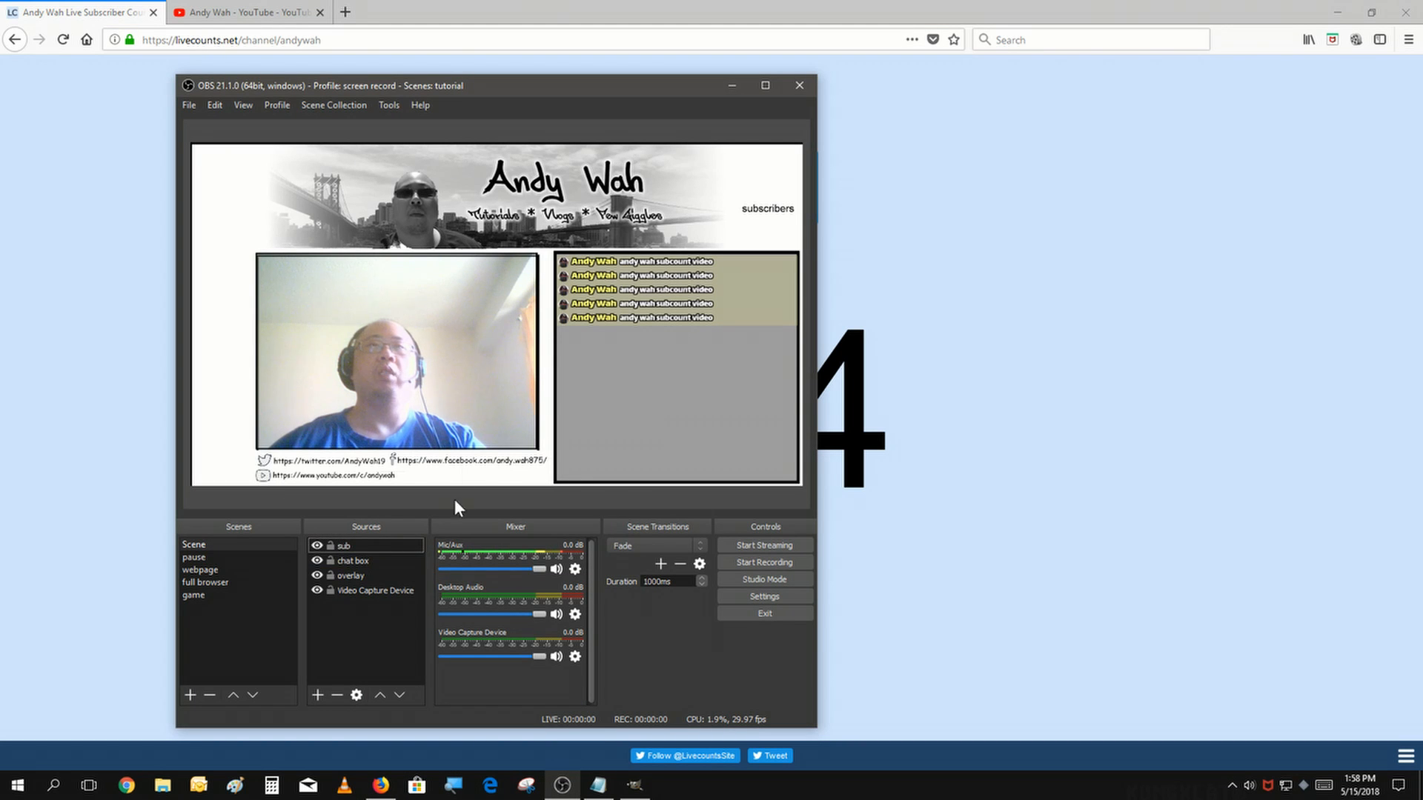
click(317, 696)
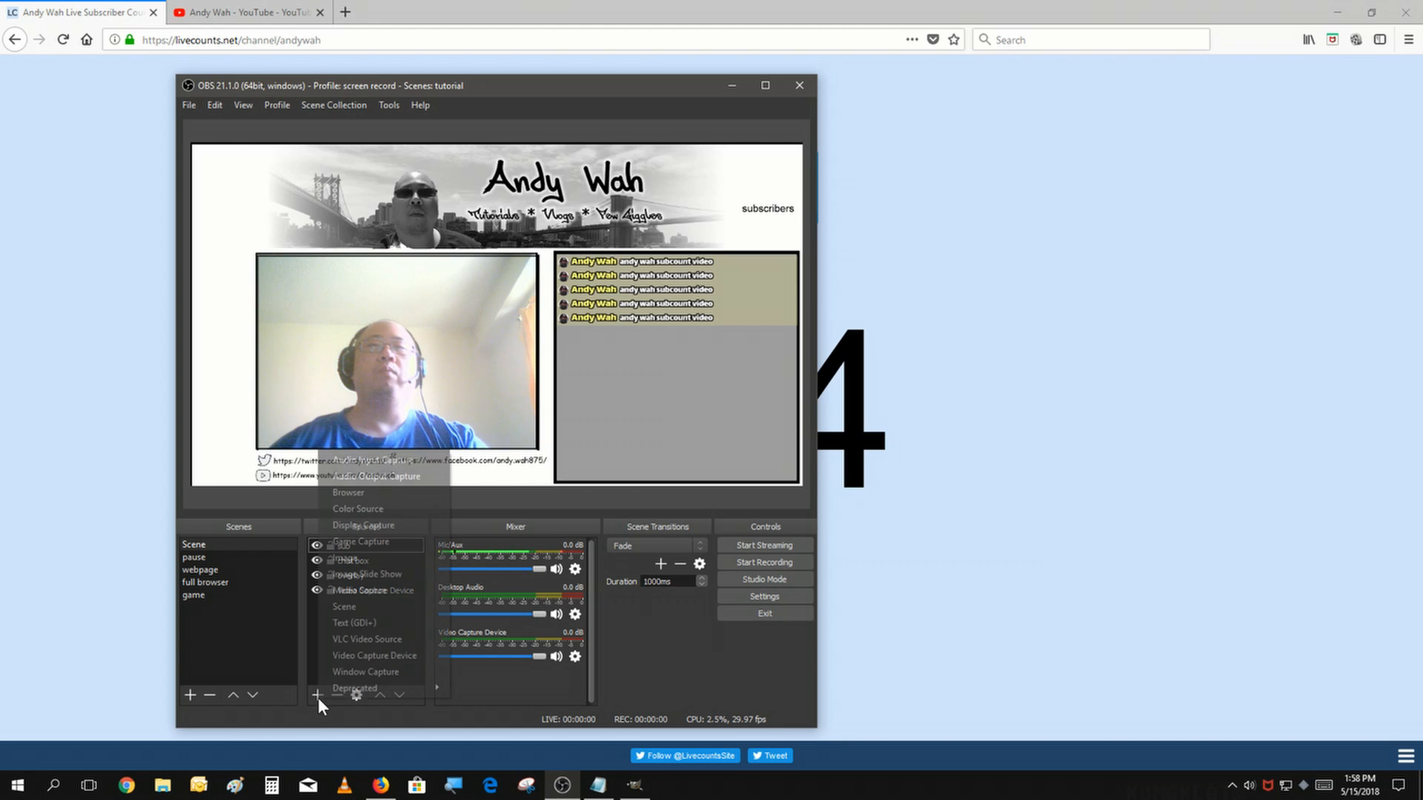
click(332, 495)
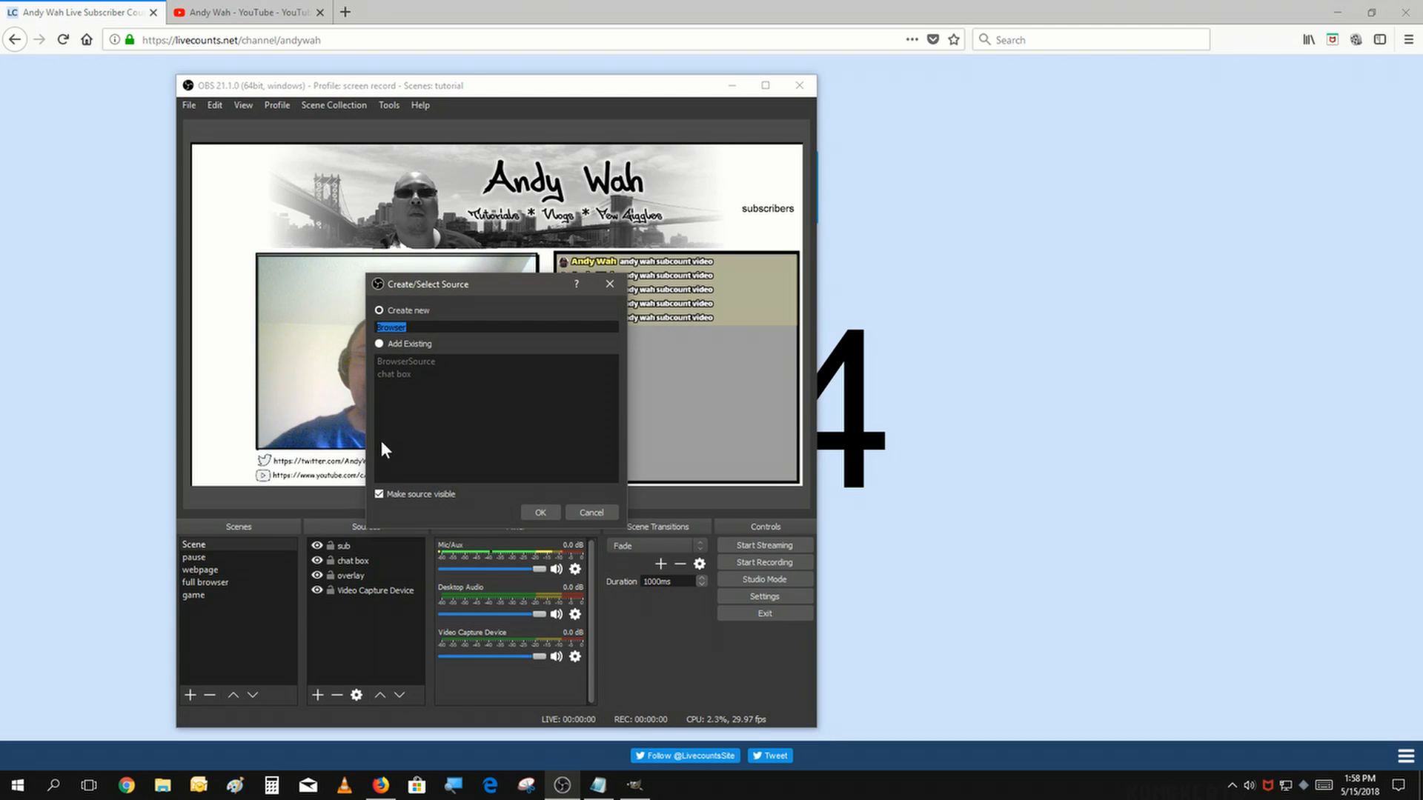
text(su)
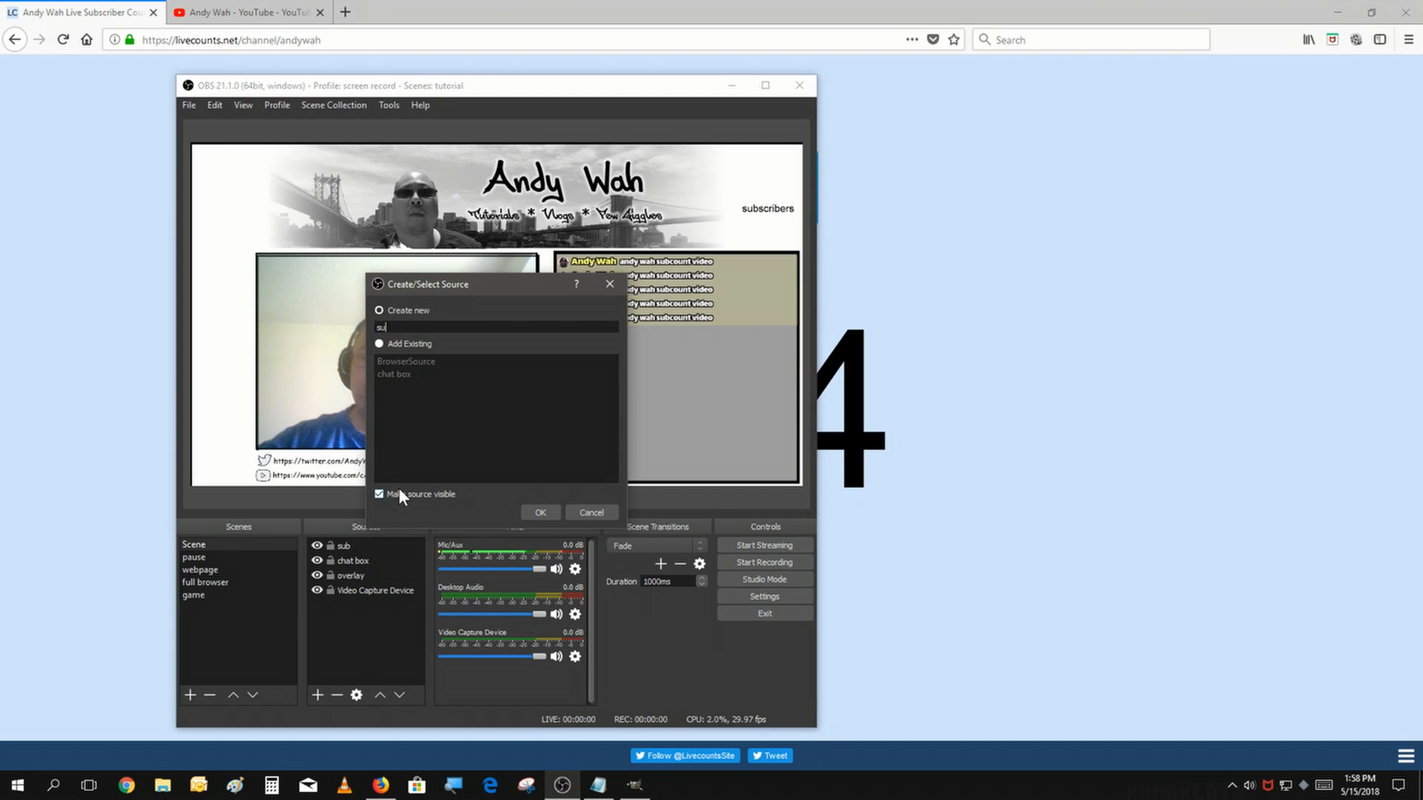
text(bc)
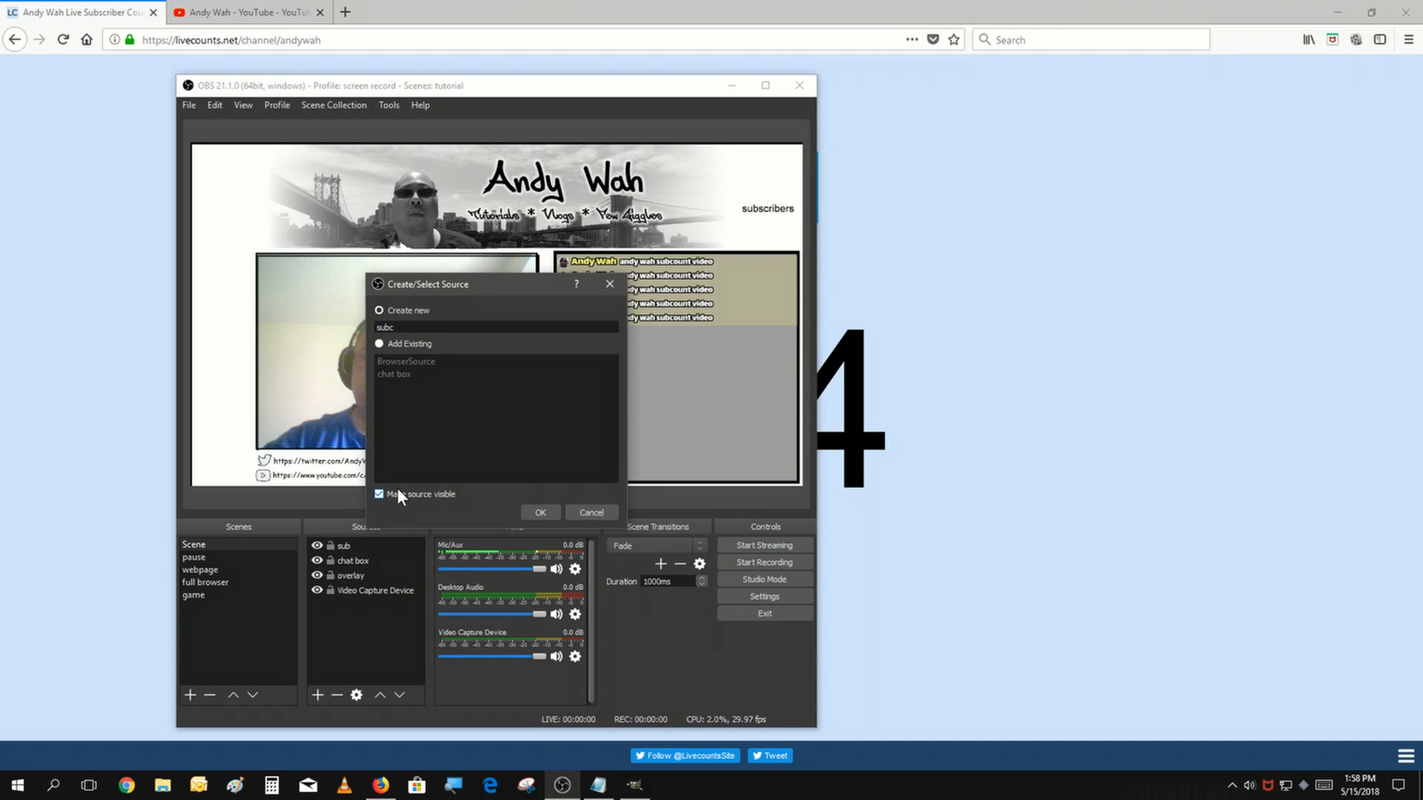
text(ount)
key(Return)
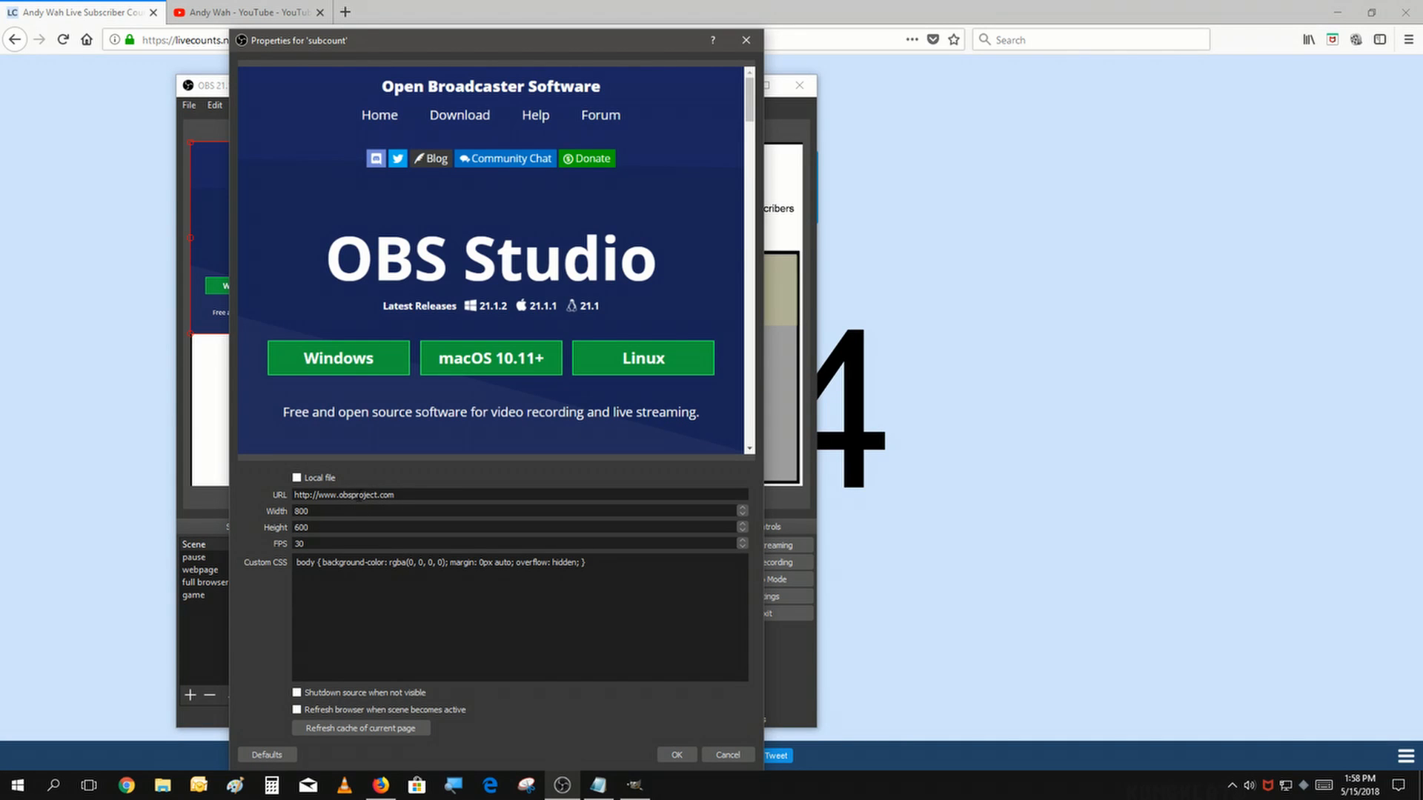
Replace the subcount source's URL with the copied livecounts.net channel address and accept the properties
double_click(360, 495)
triple_click(360, 495)
right_click(360, 495)
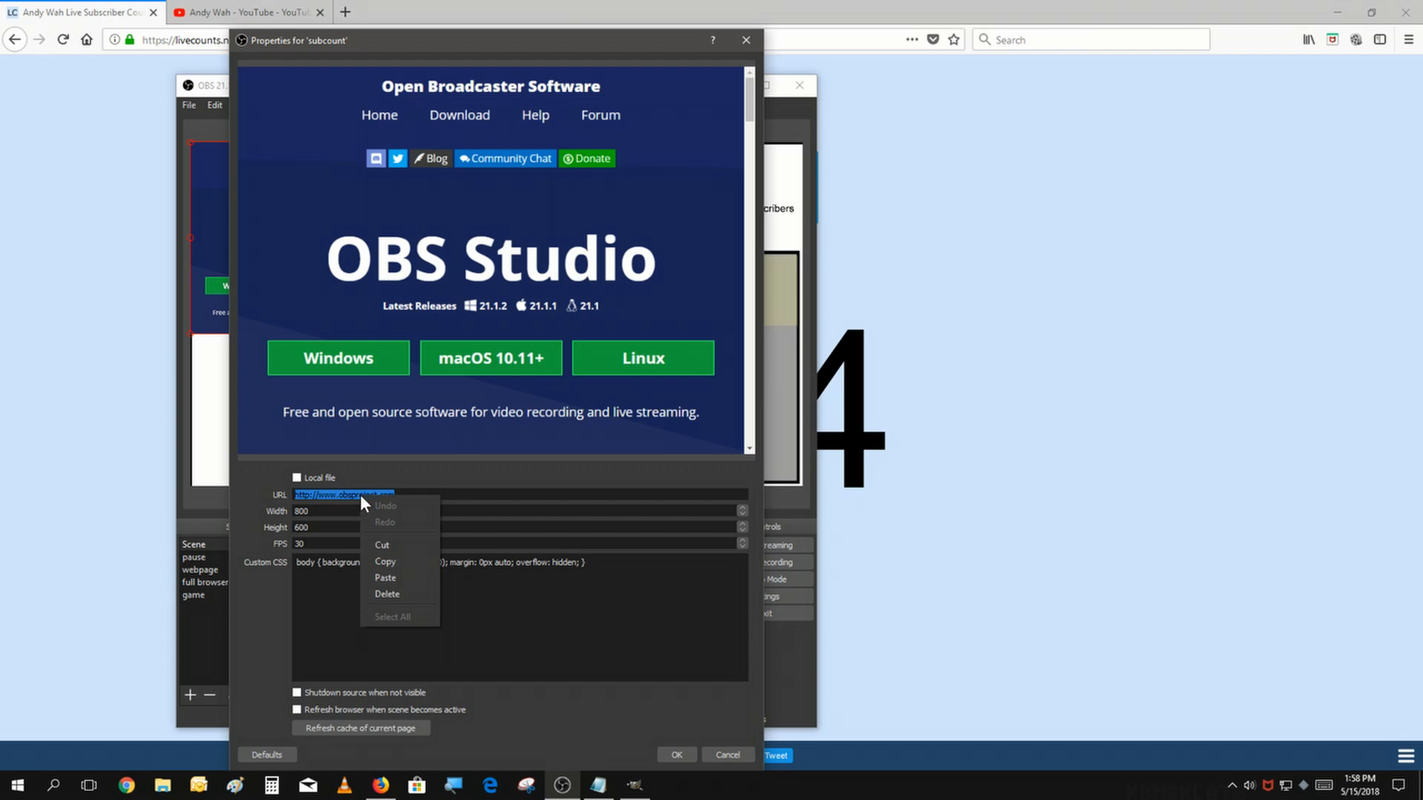
click(385, 578)
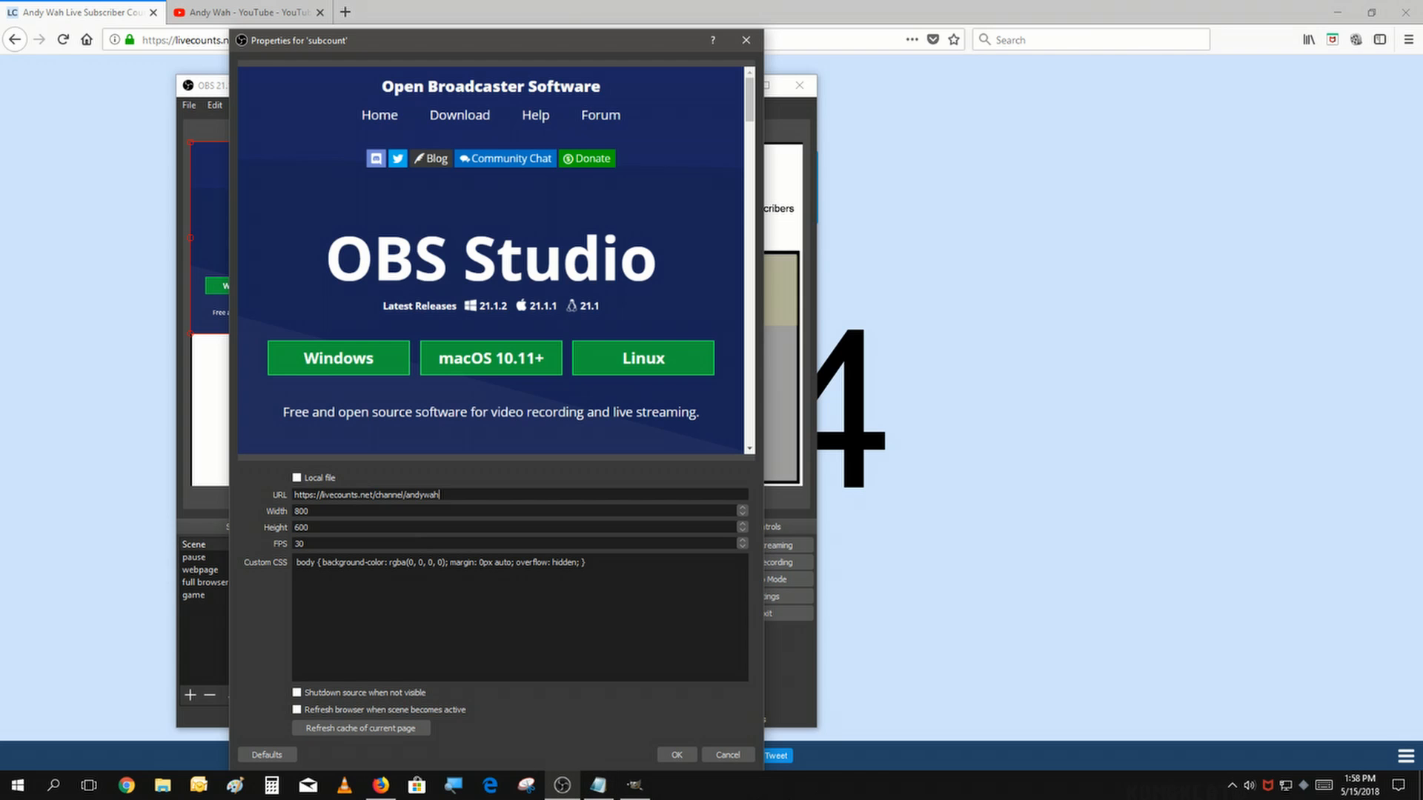
click(676, 754)
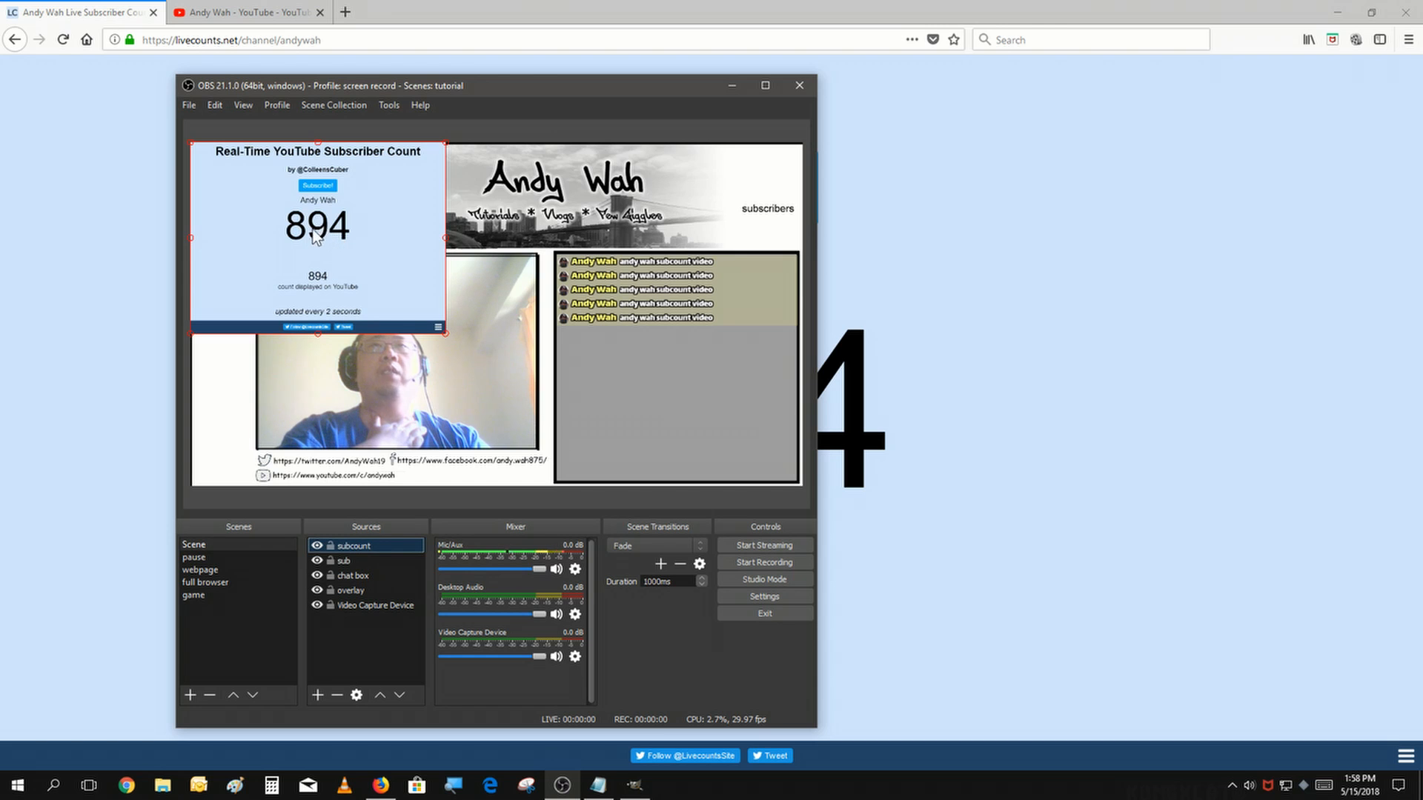
Add a Crop/Pad effect filter to the subcount source, keeping the default filter name
right_click(352, 545)
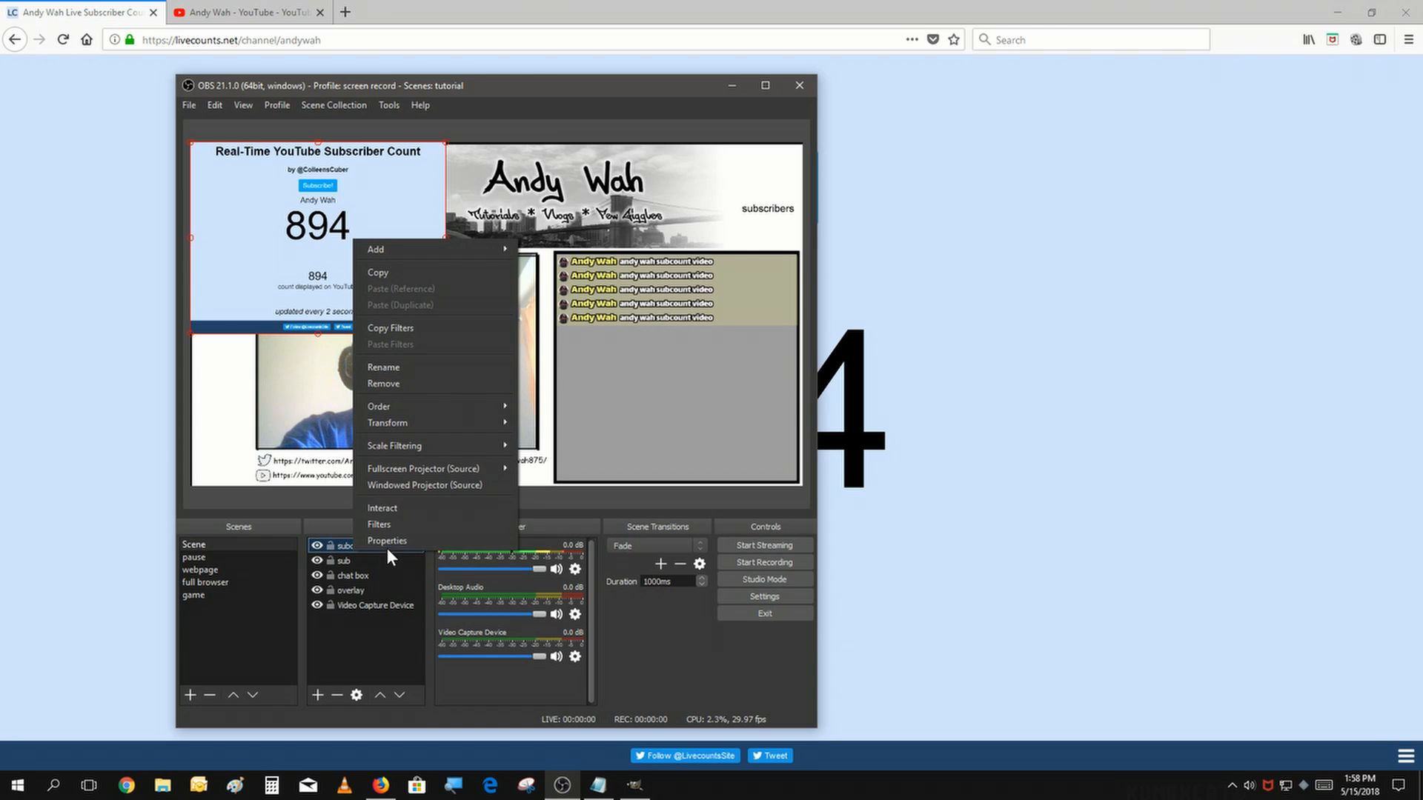
click(393, 524)
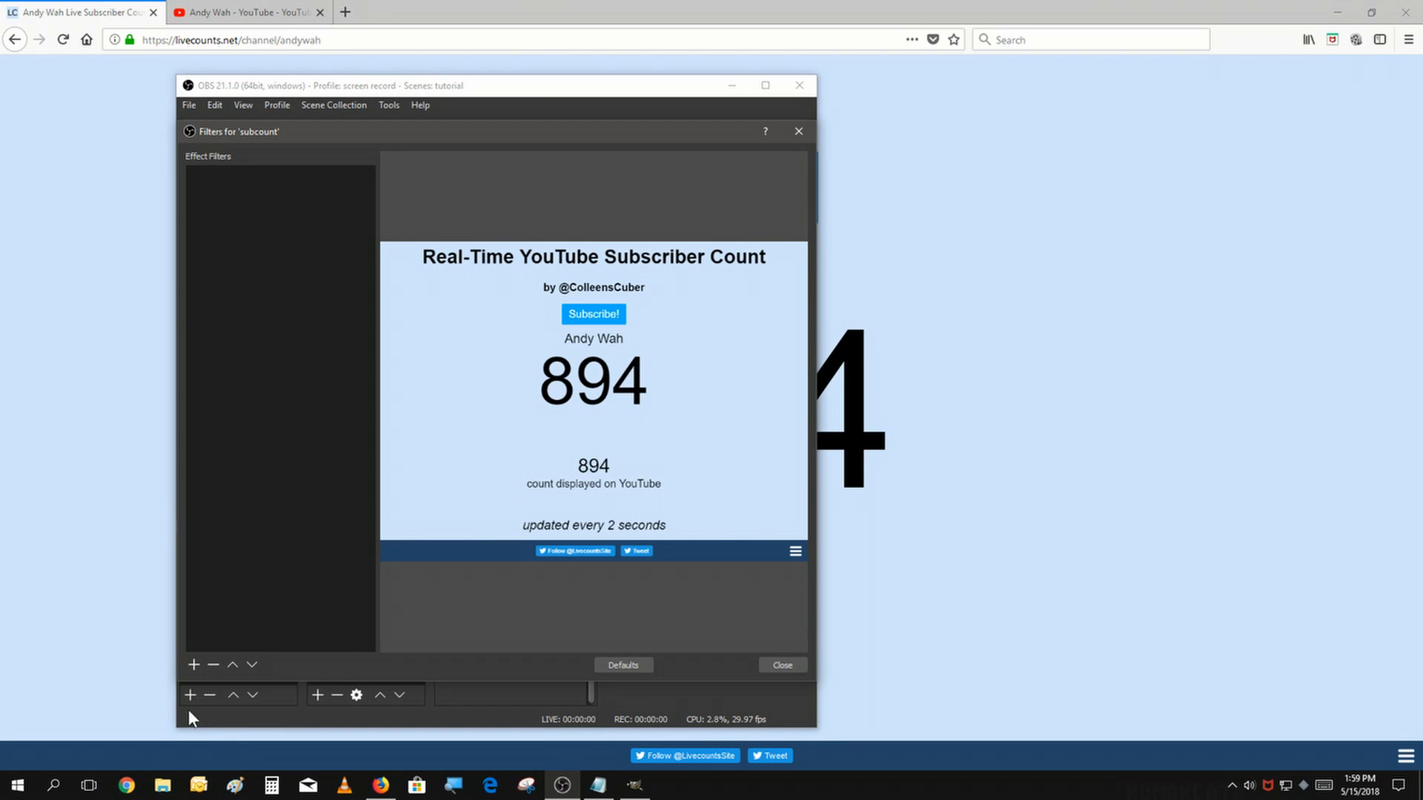
click(199, 665)
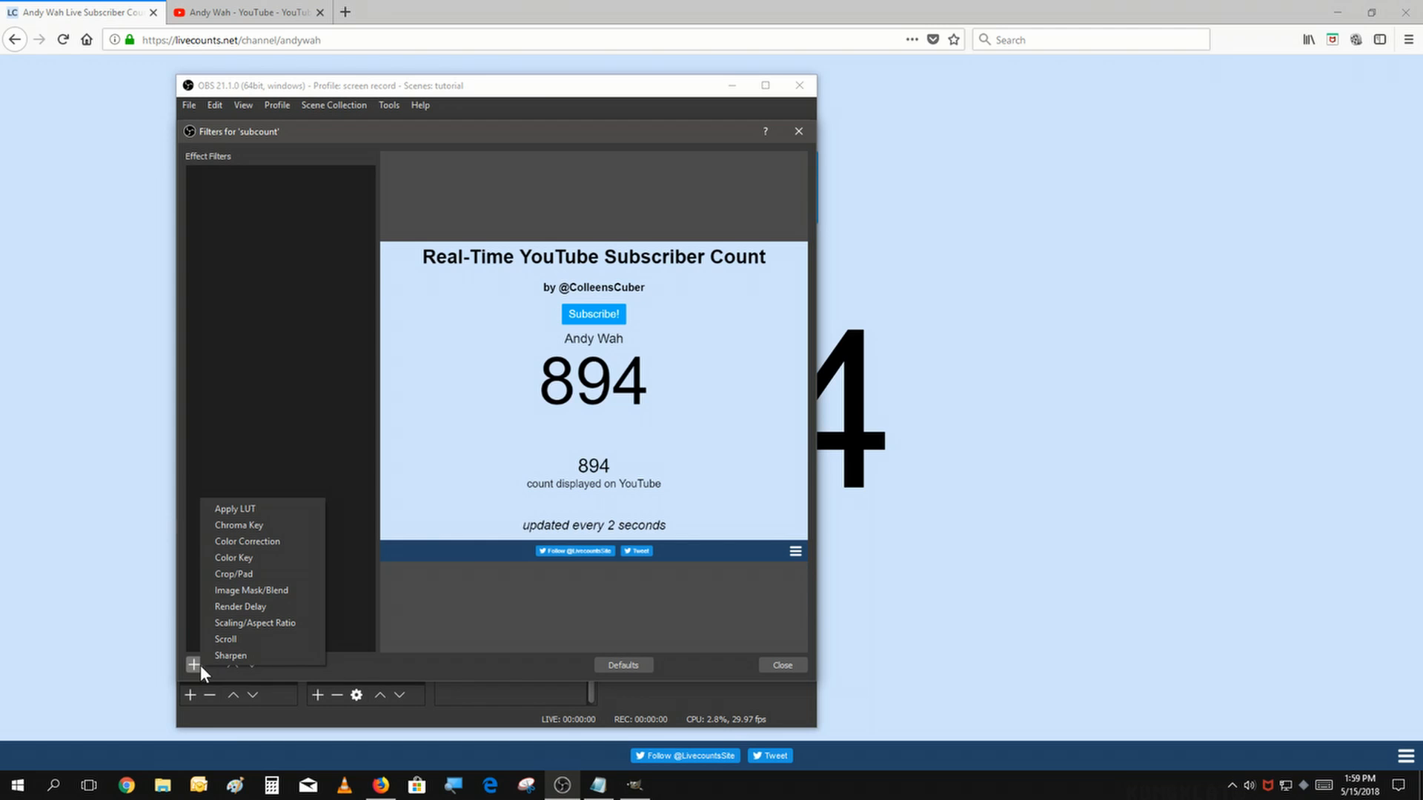
click(261, 579)
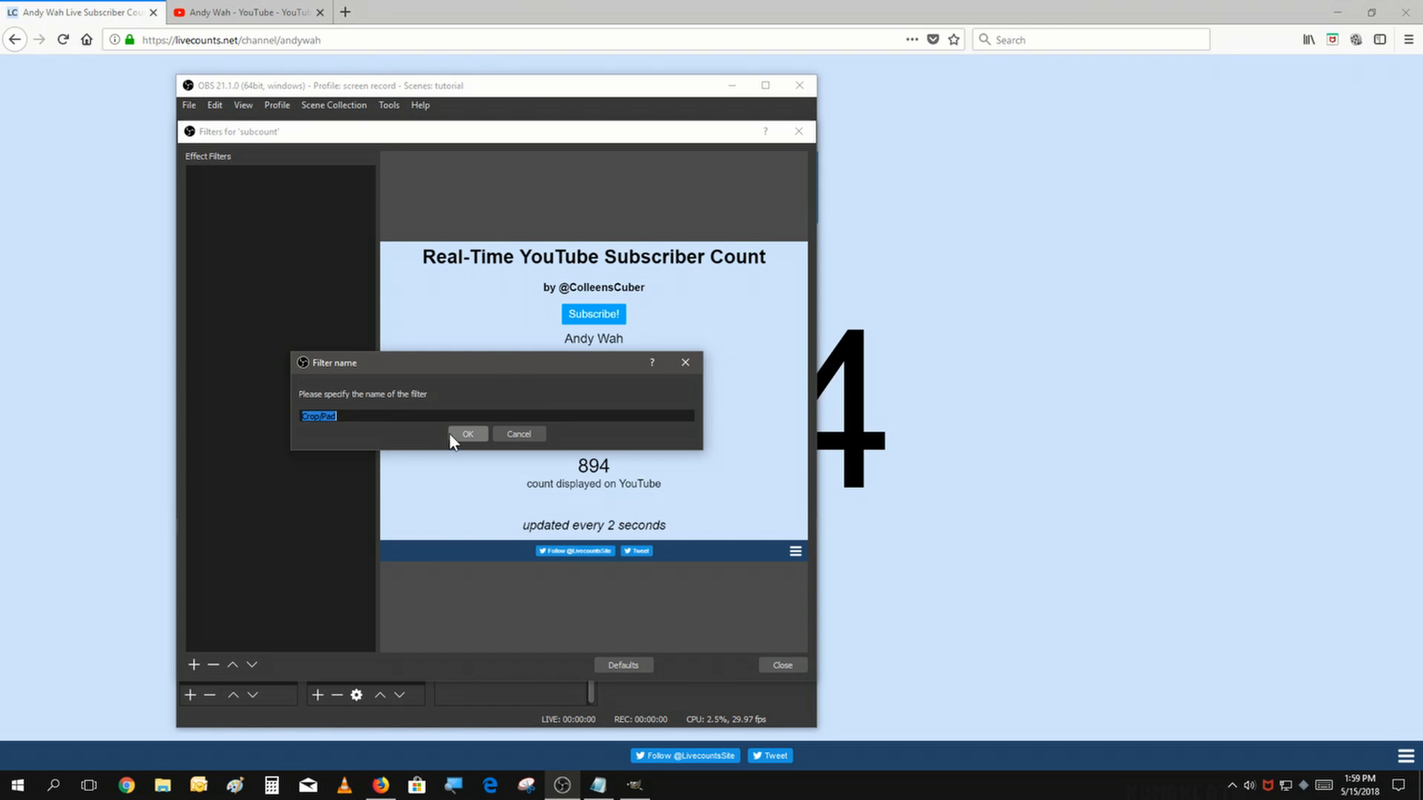
click(471, 435)
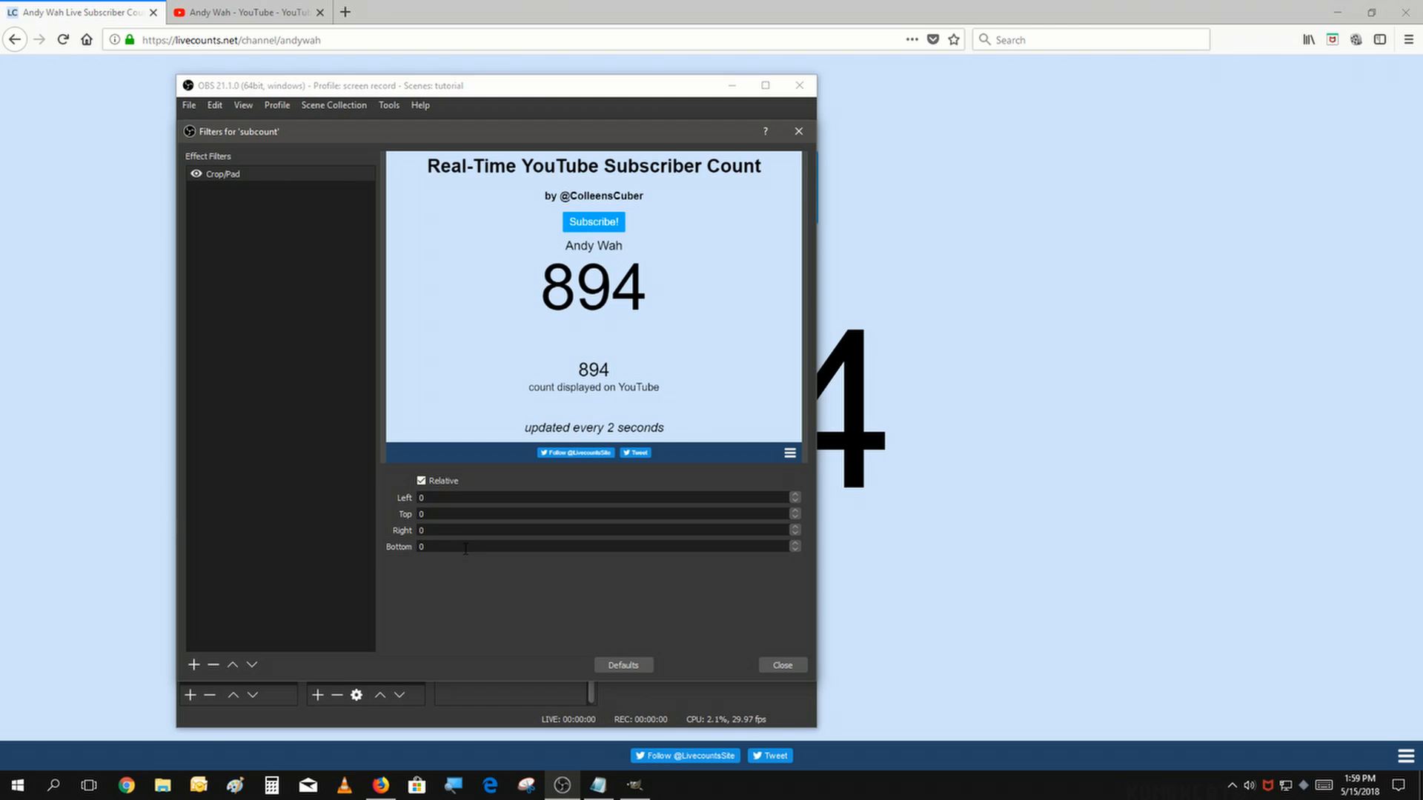
Set the Crop/Pad filter's bottom crop to 280 and its top crop to 200
drag(440, 550, 400, 554)
text(2)
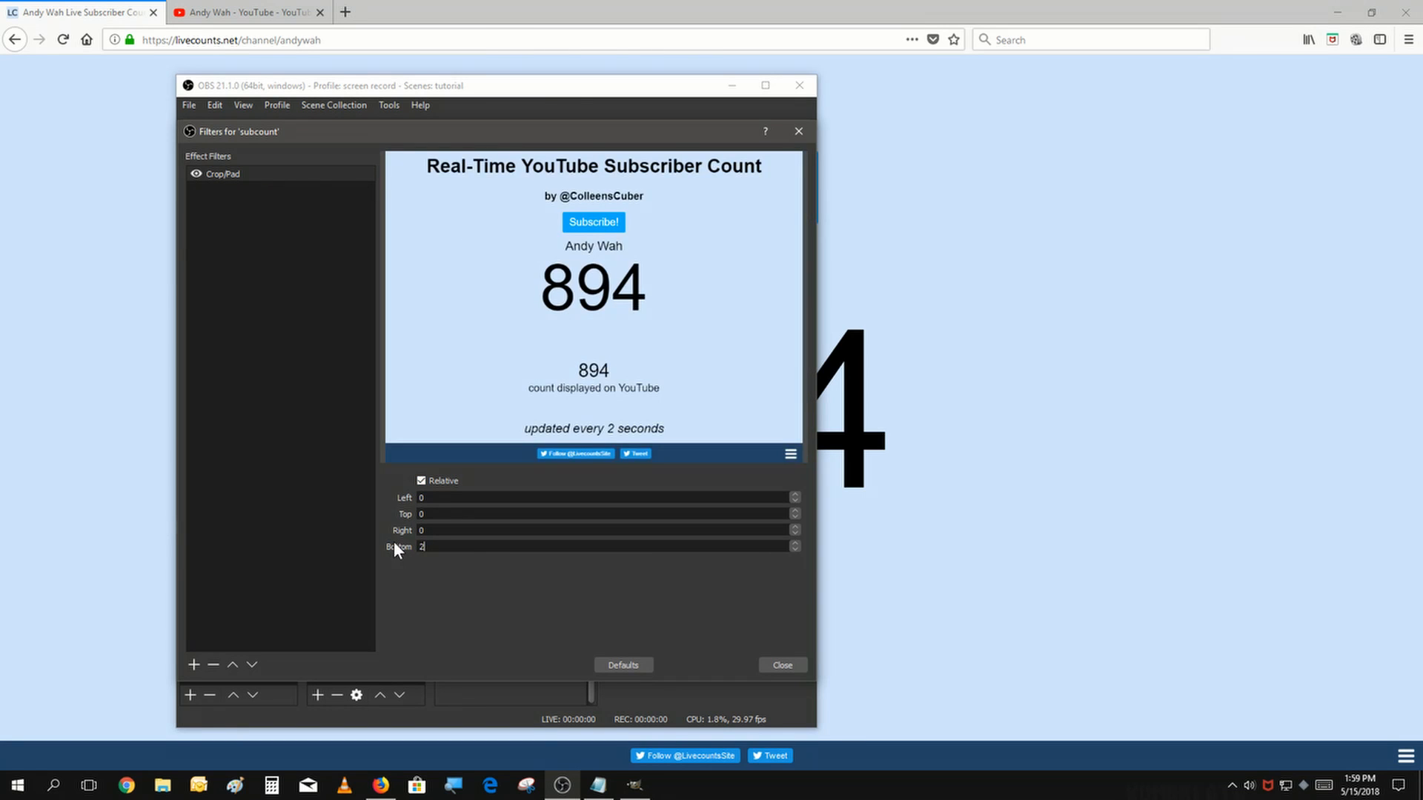
text(80)
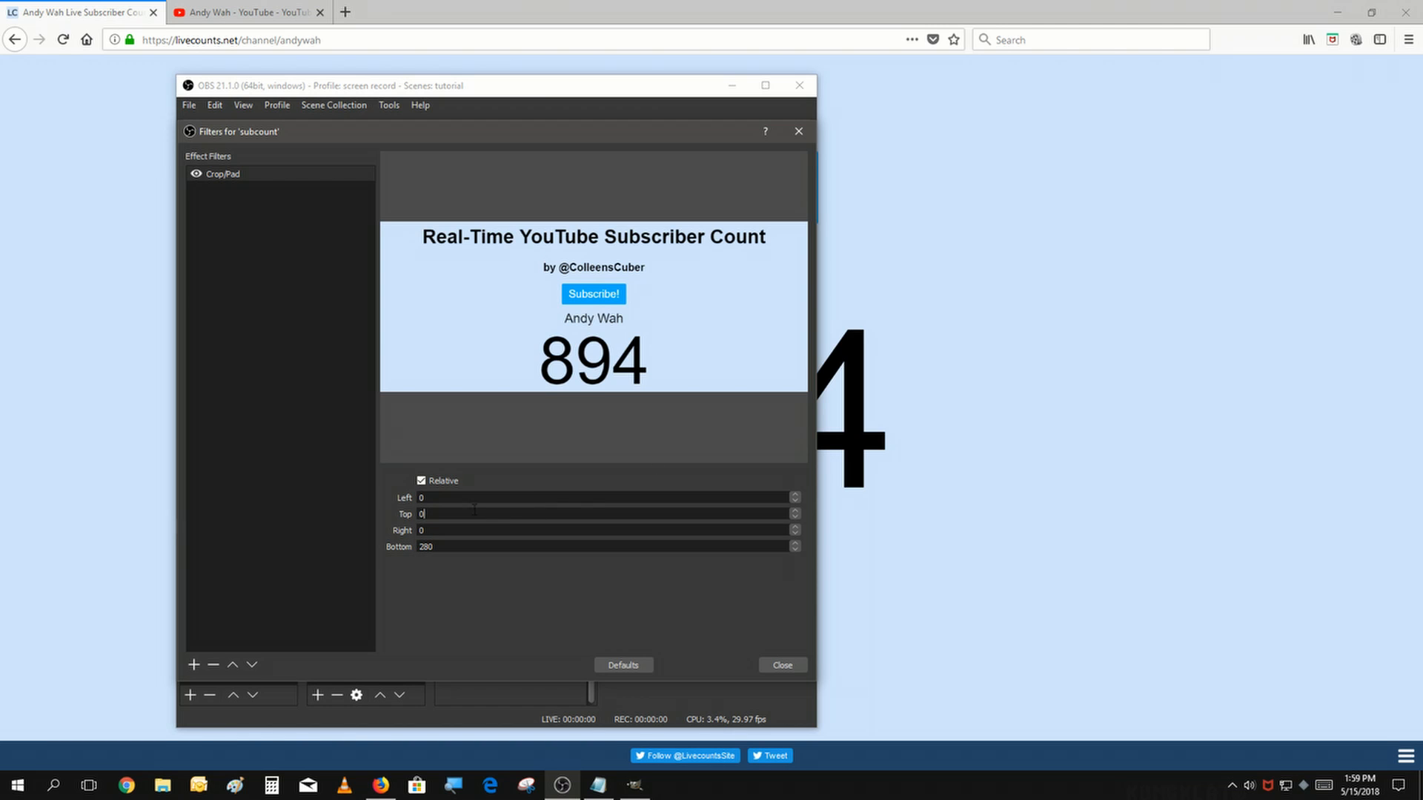
double_click(427, 513)
text(200)
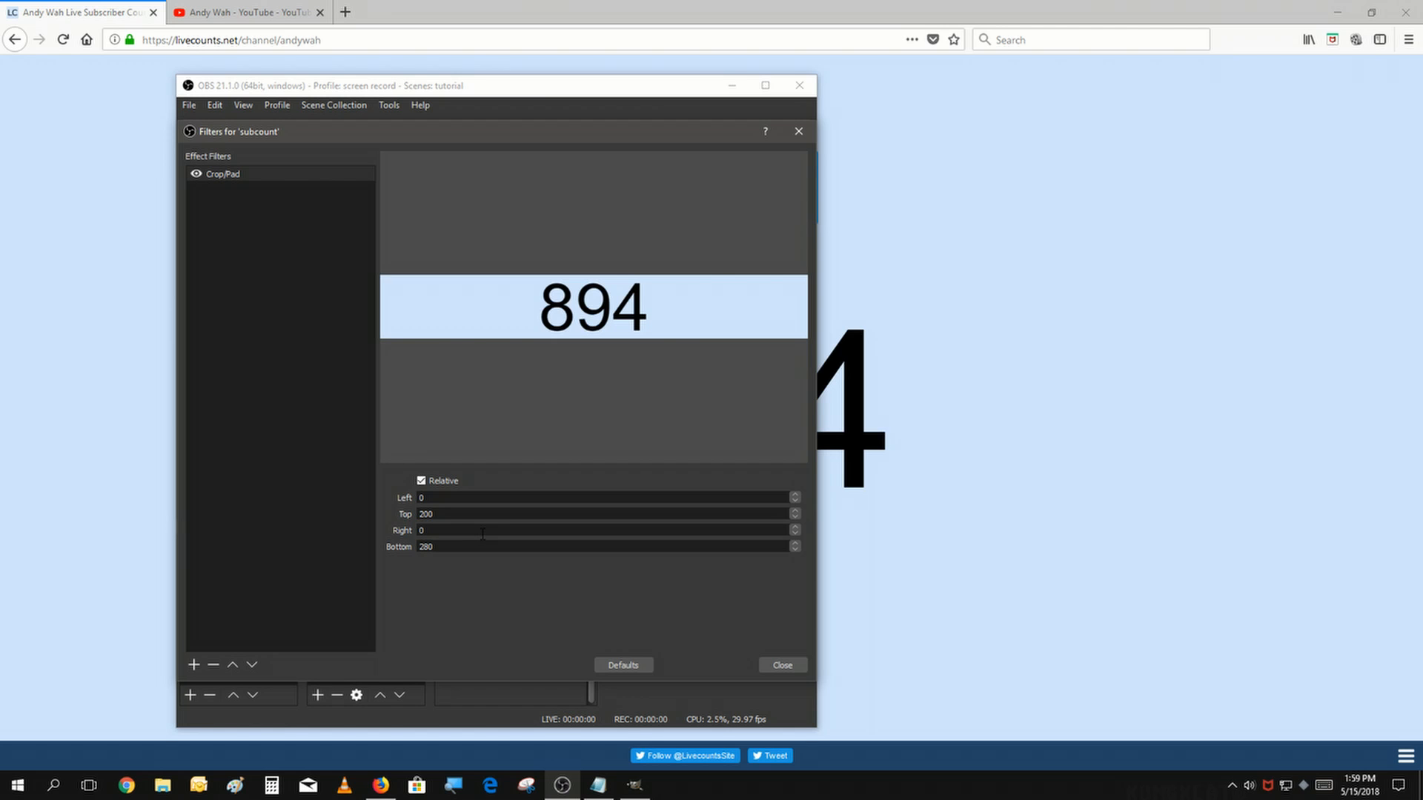
Set the filter's right crop to 200, raise it to 300, set the left crop to 200, and close the filters
double_click(421, 530)
text(200)
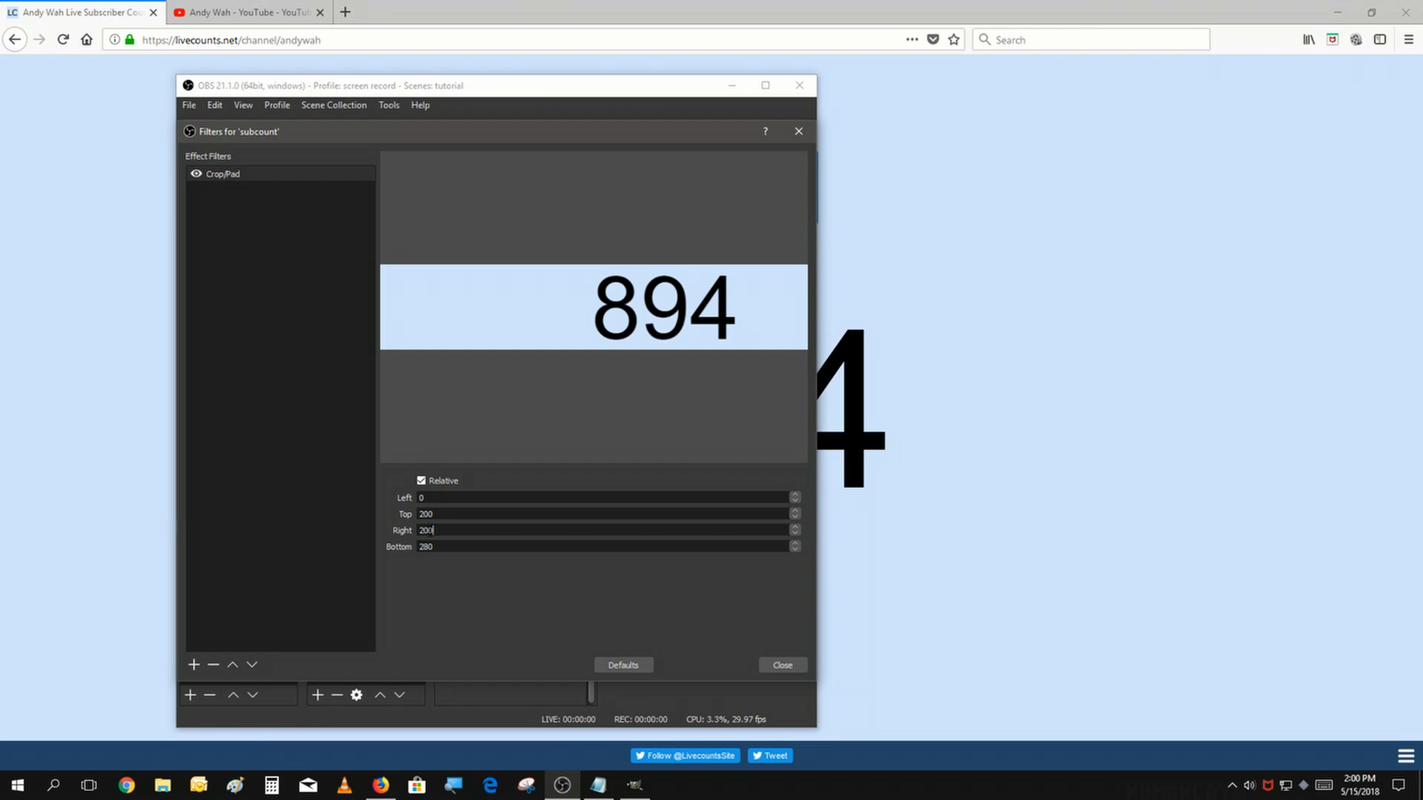
drag(436, 529, 397, 541)
text(300)
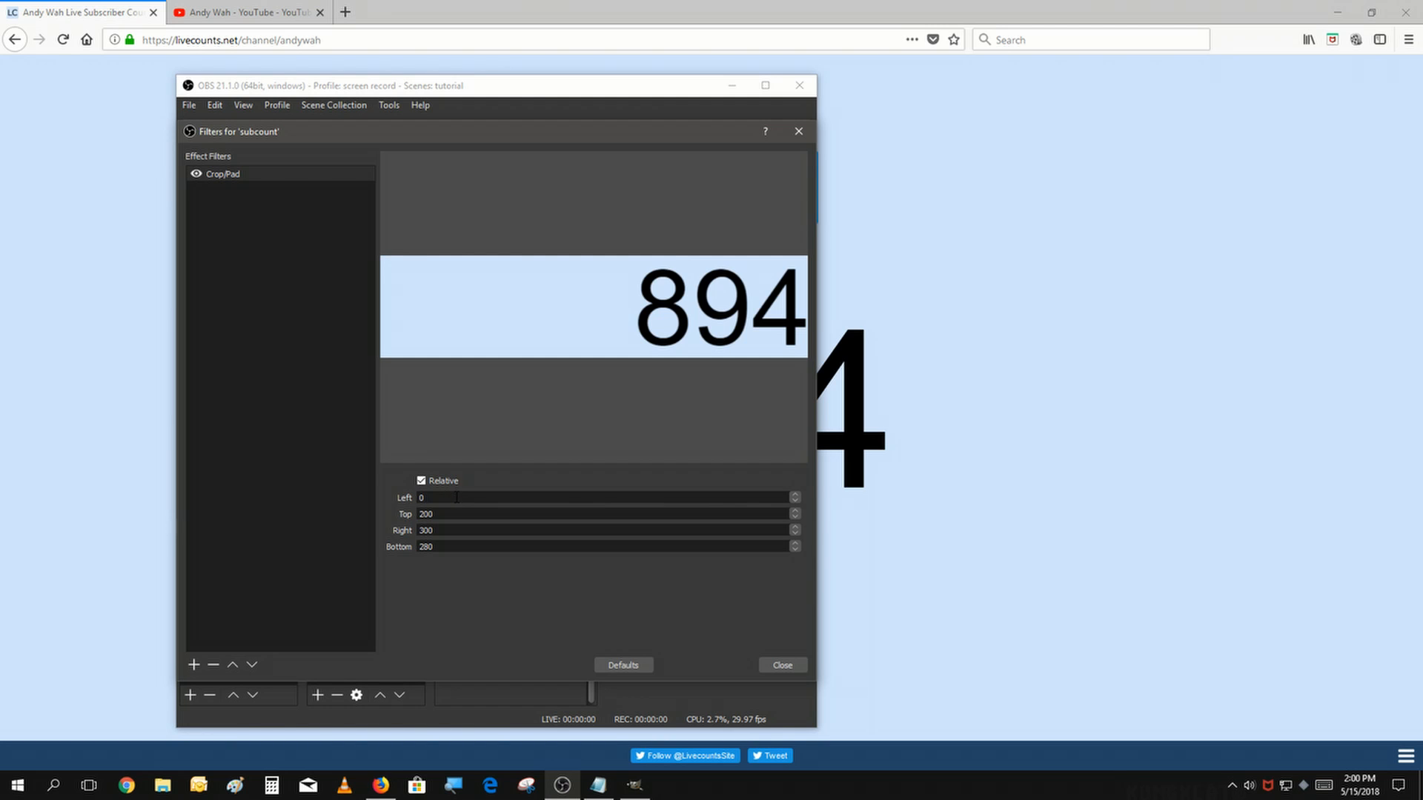
double_click(457, 497)
text(2)
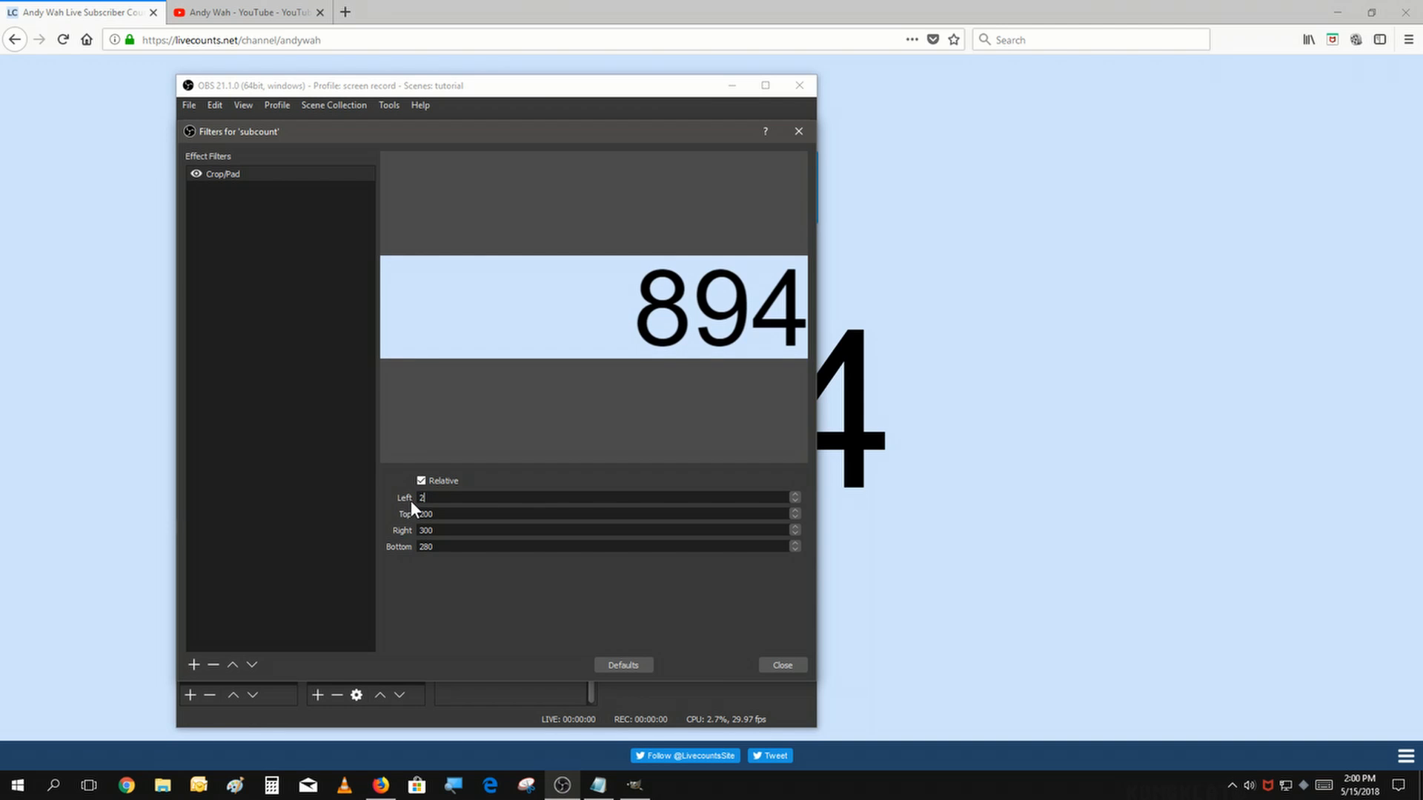
text(00)
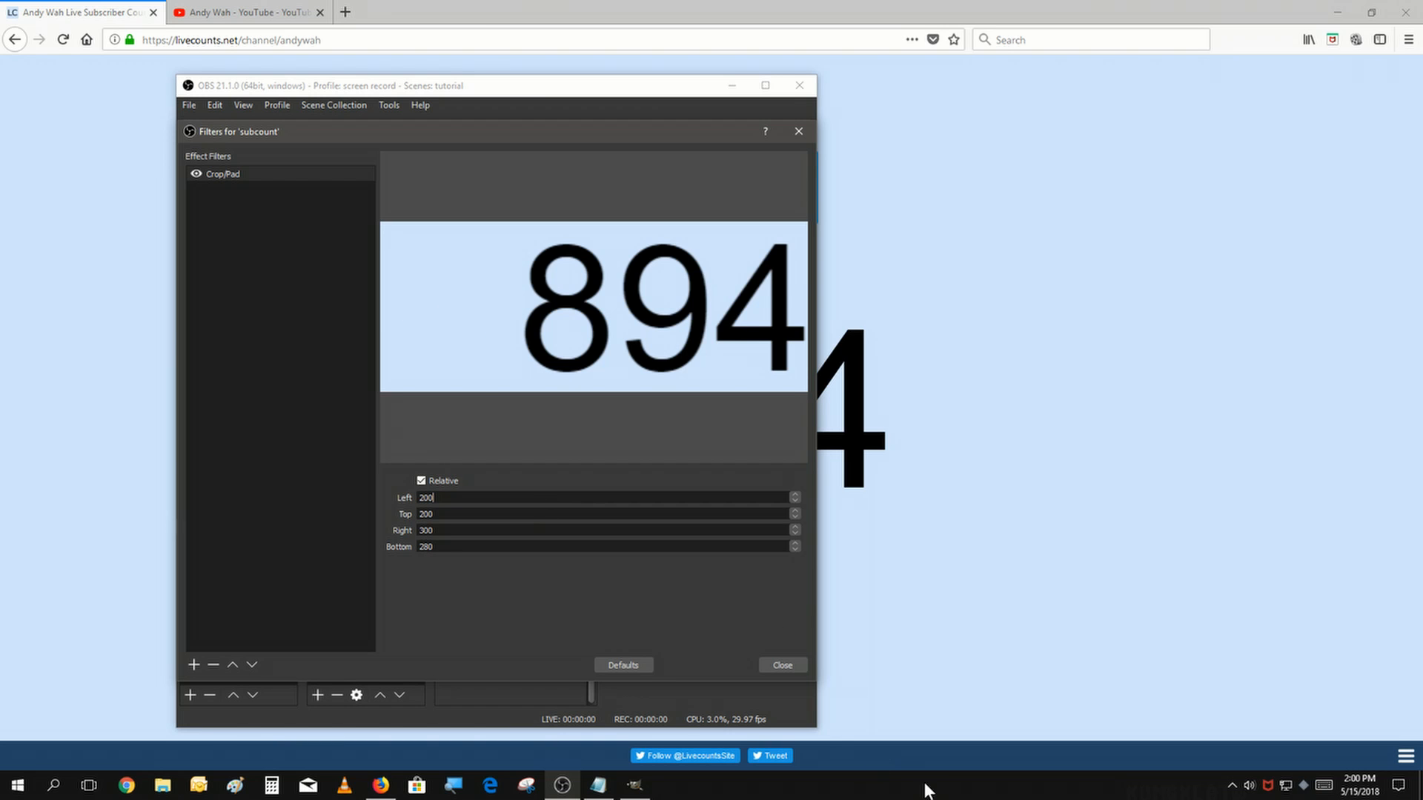
click(782, 665)
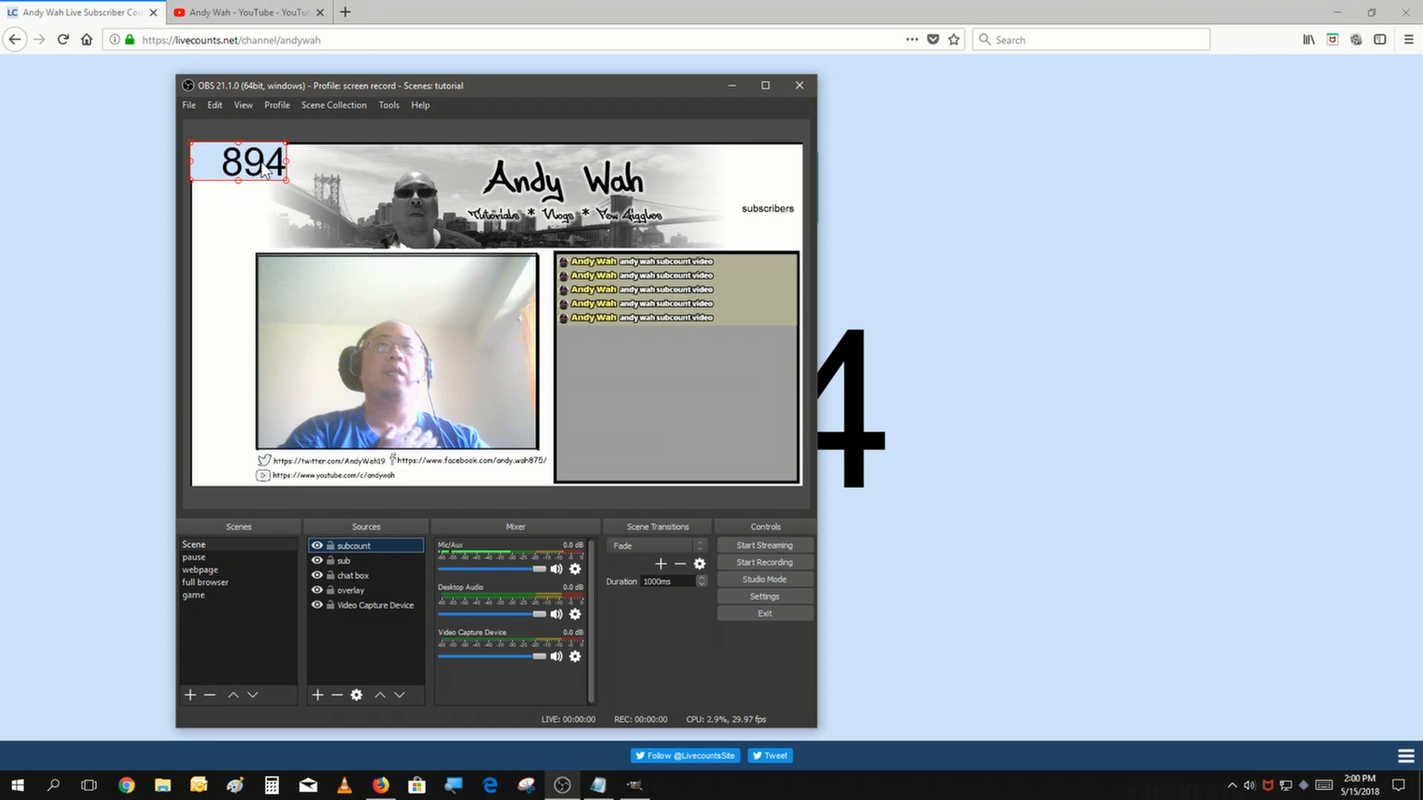
Place the subcount source under the subscribers label in the OBS preview and shrink it to about the label's width
drag(269, 169, 780, 235)
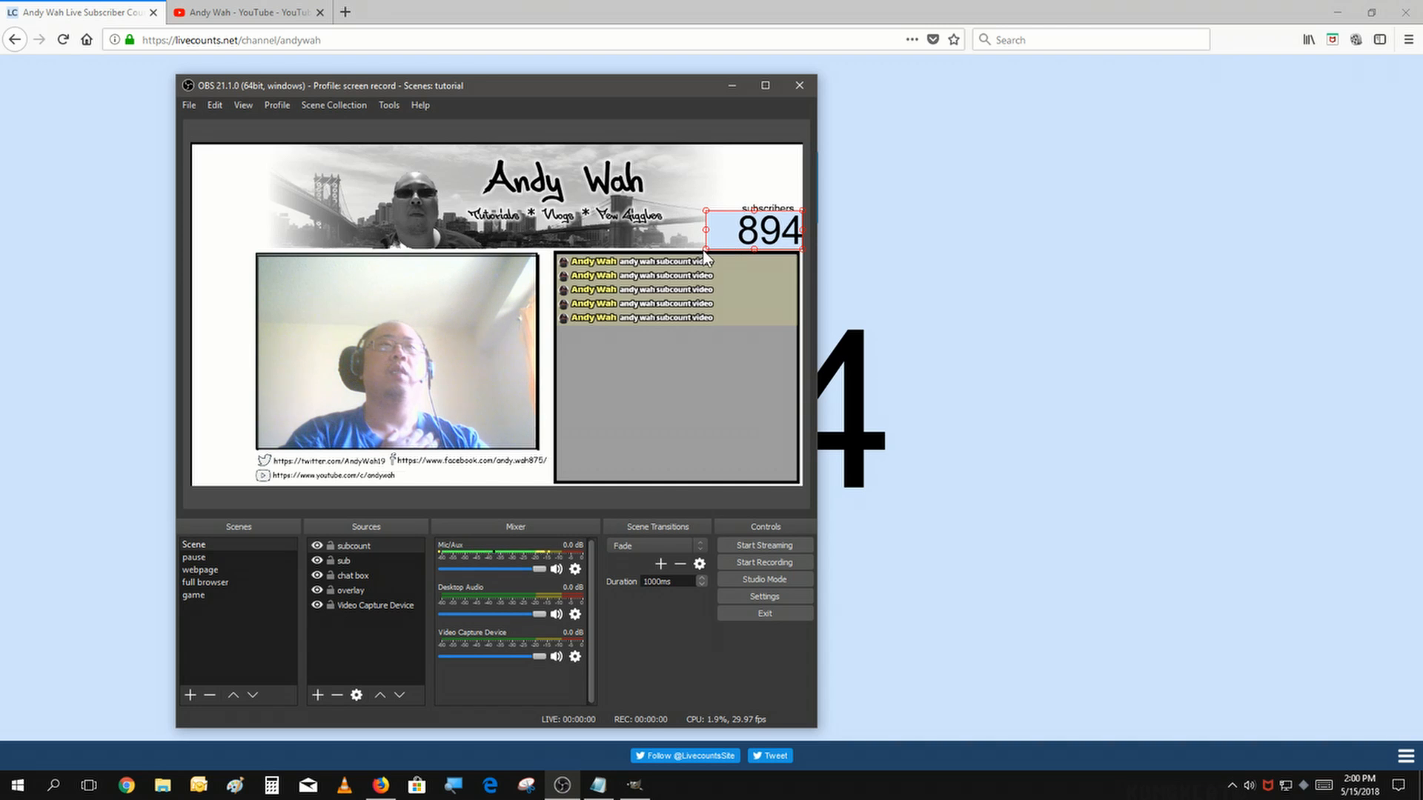
drag(708, 251, 754, 234)
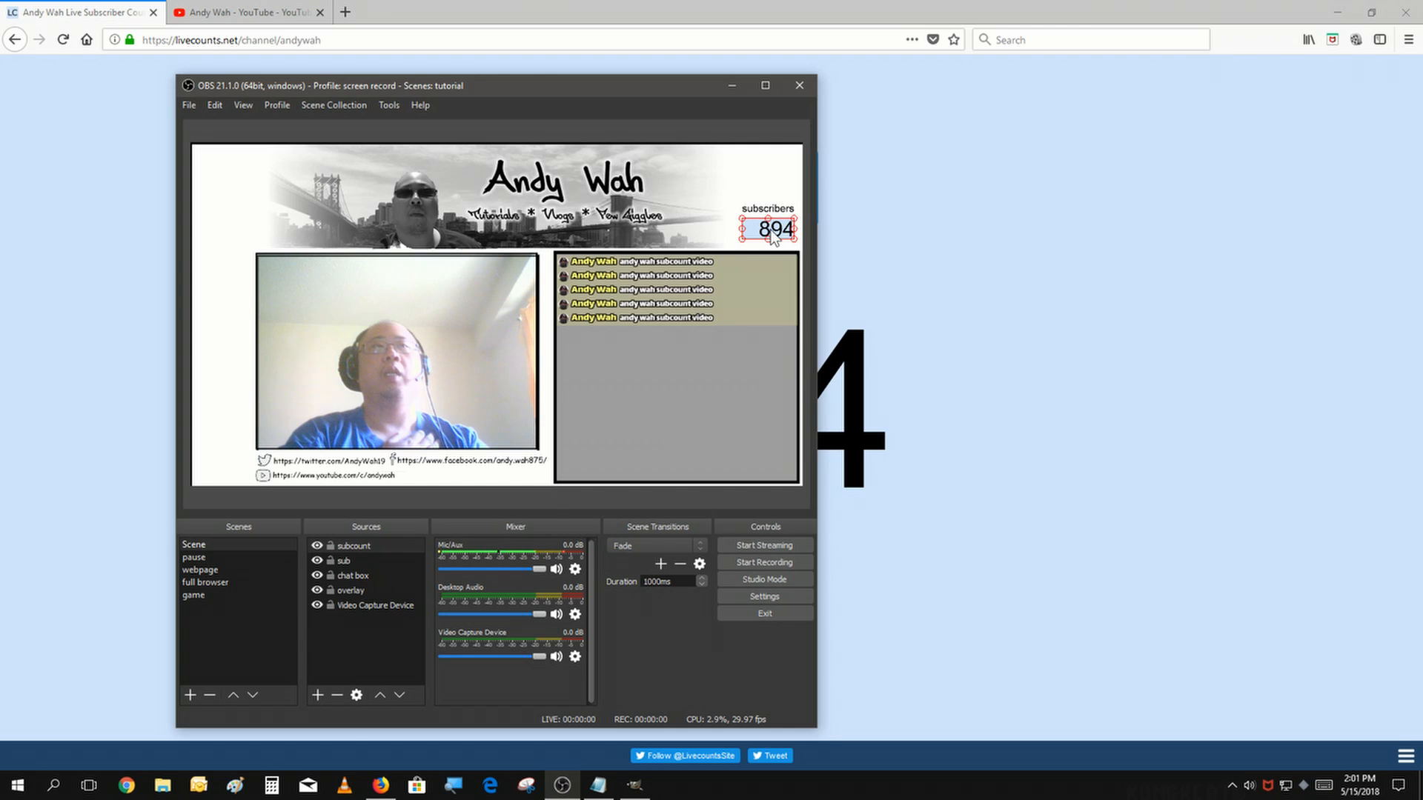
click(326, 695)
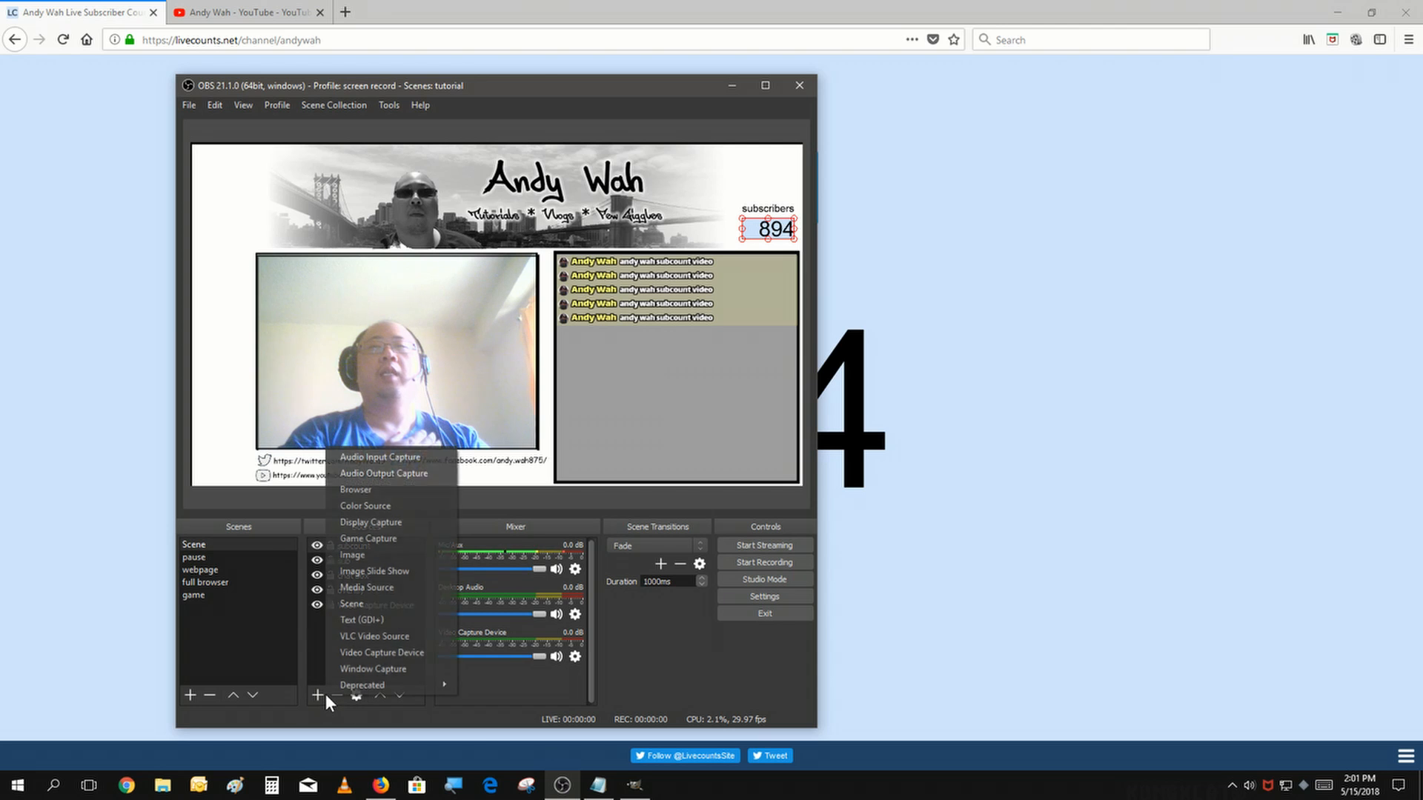
click(491, 680)
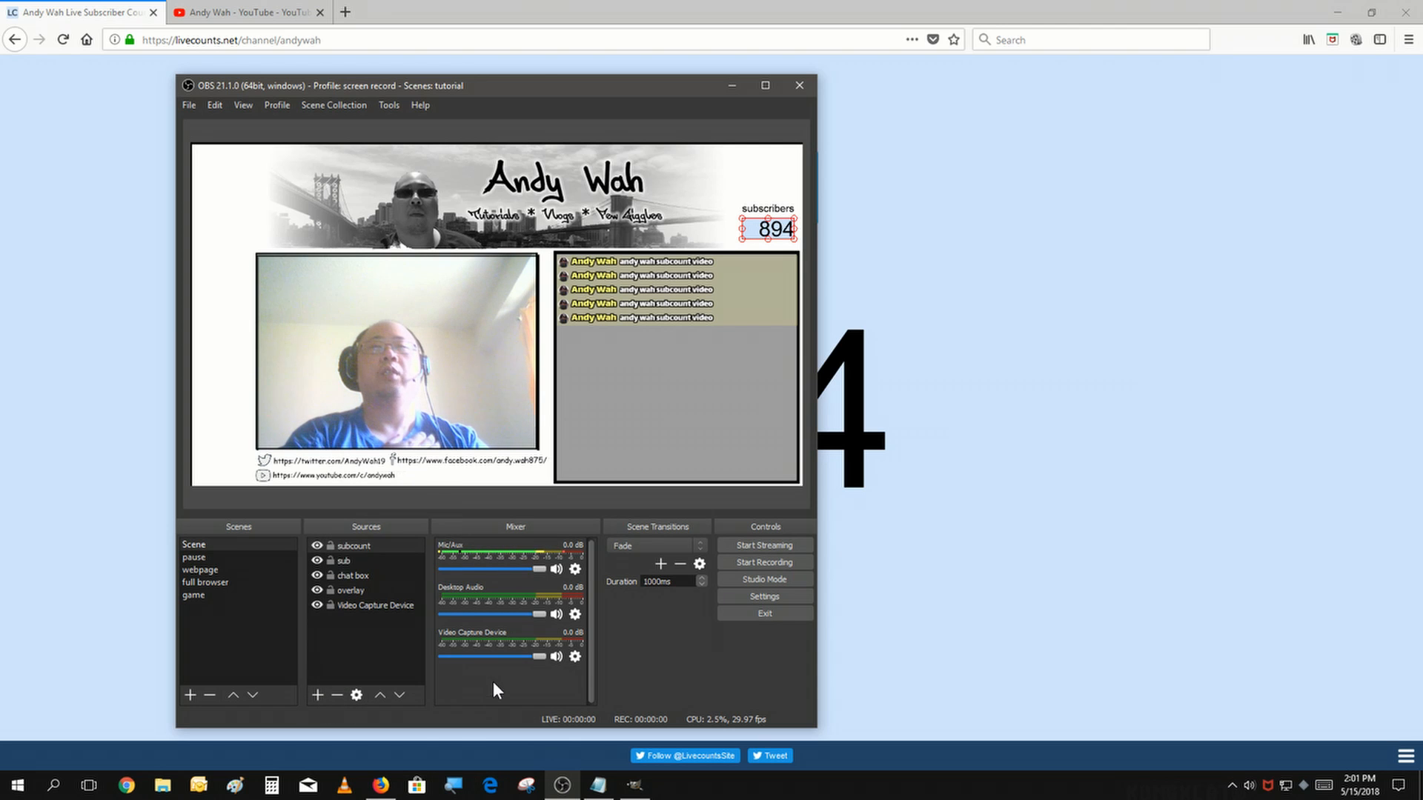
Add a Color Key effect filter to the subcount source, keeping the default filter name
right_click(388, 544)
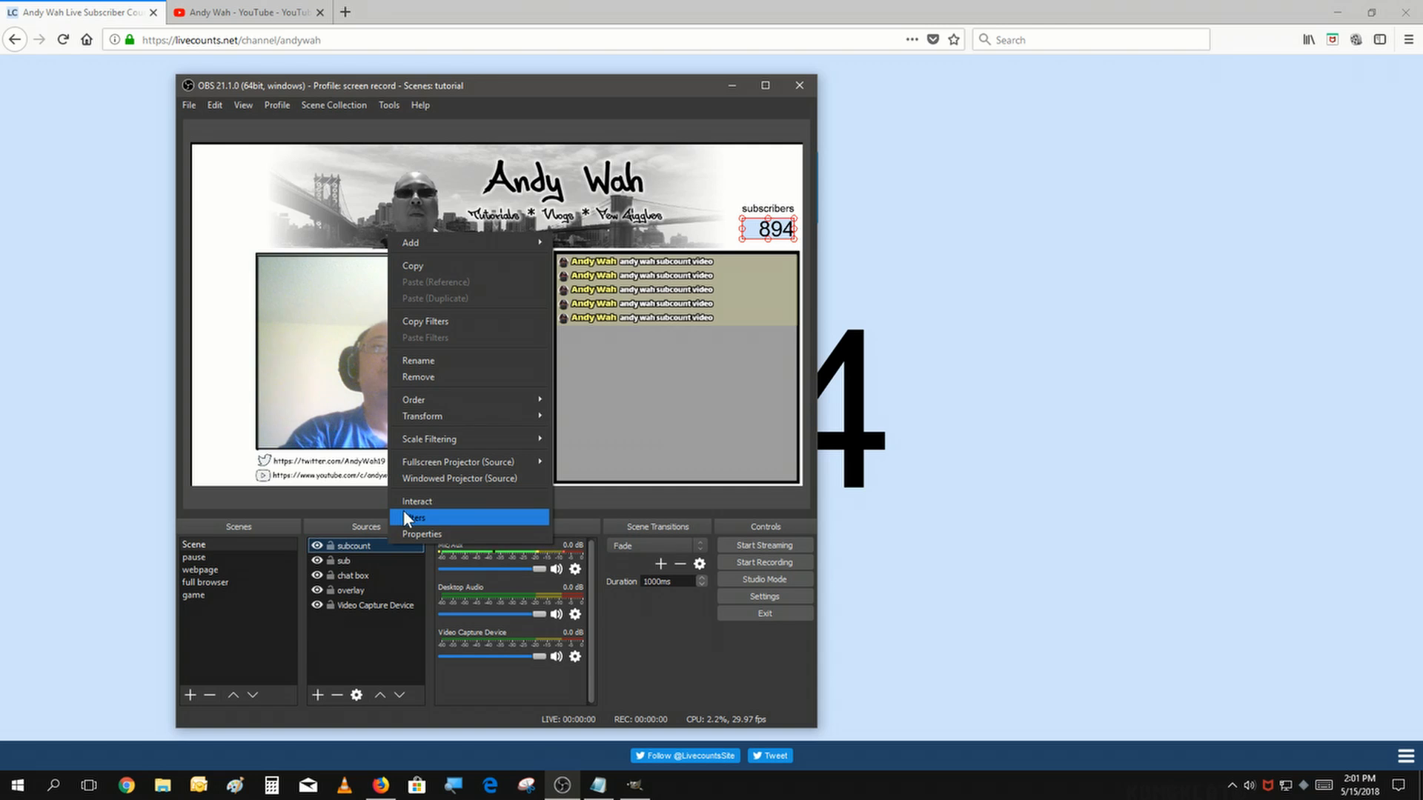
click(404, 510)
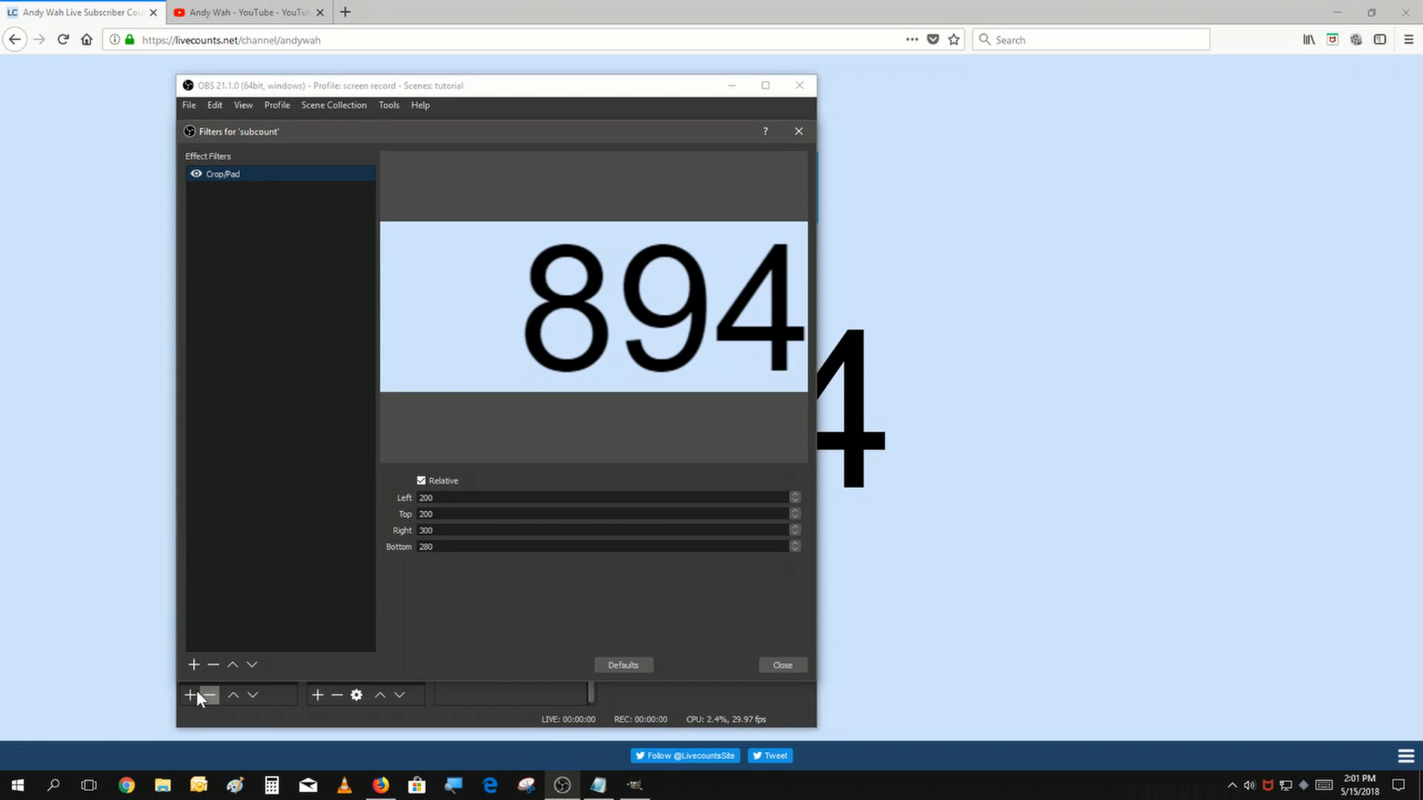
click(192, 666)
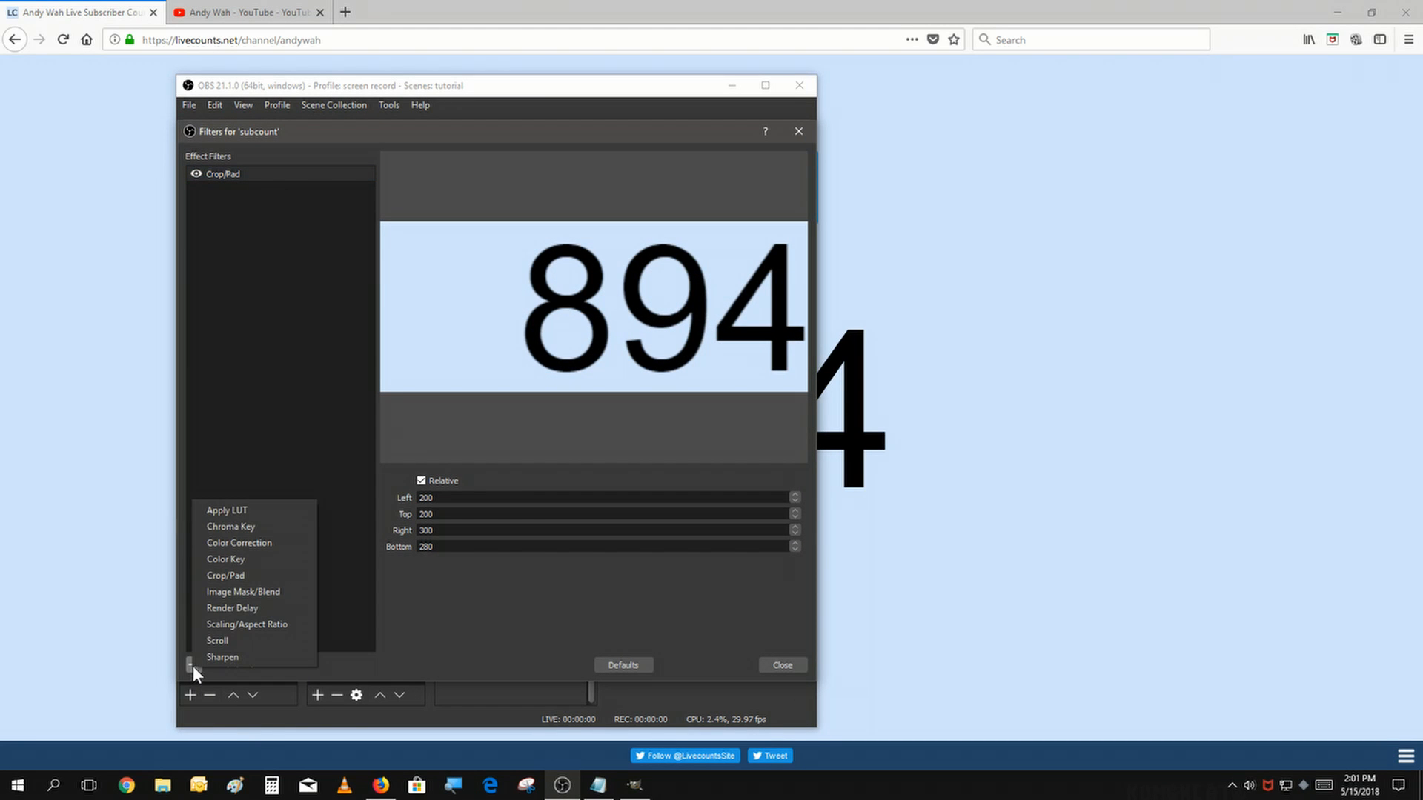
click(276, 559)
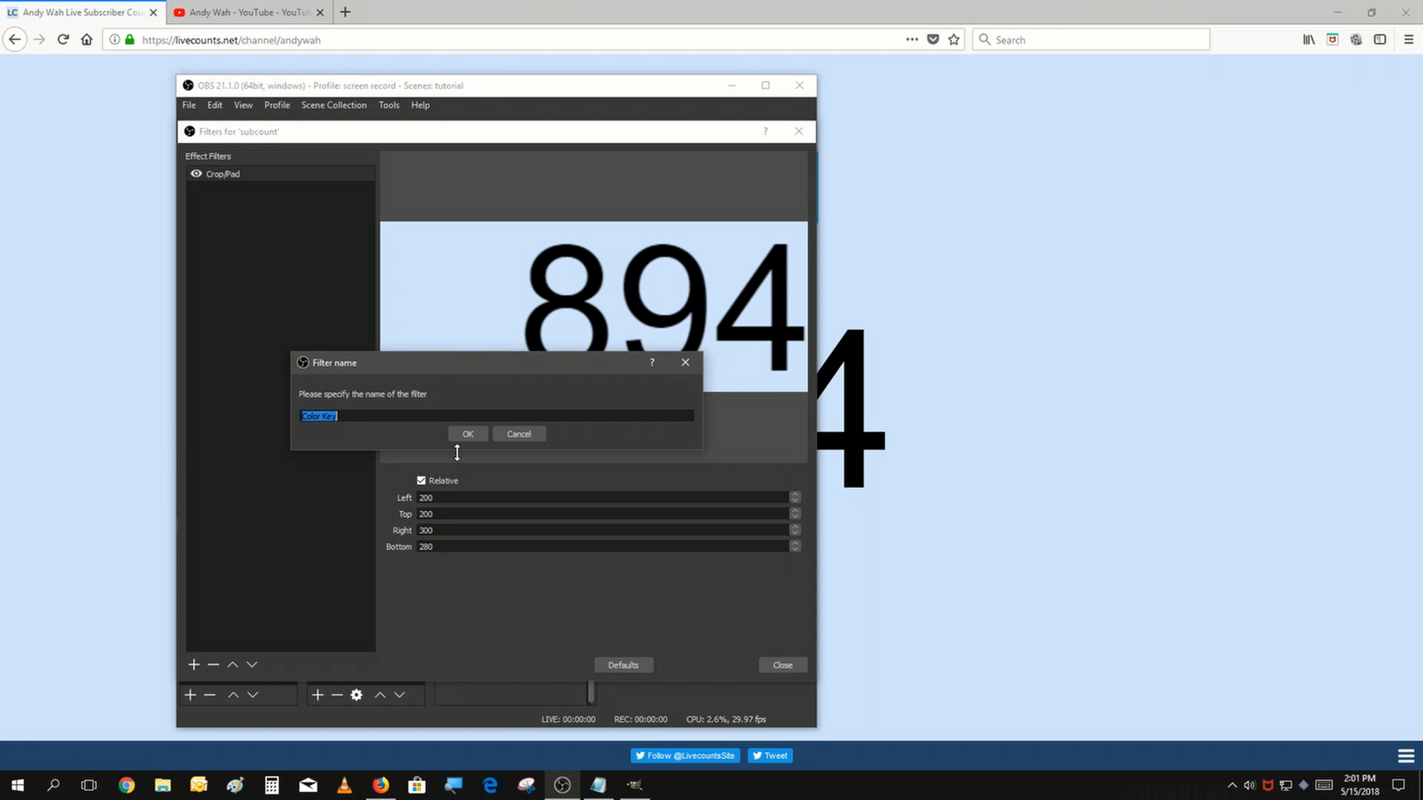
click(472, 434)
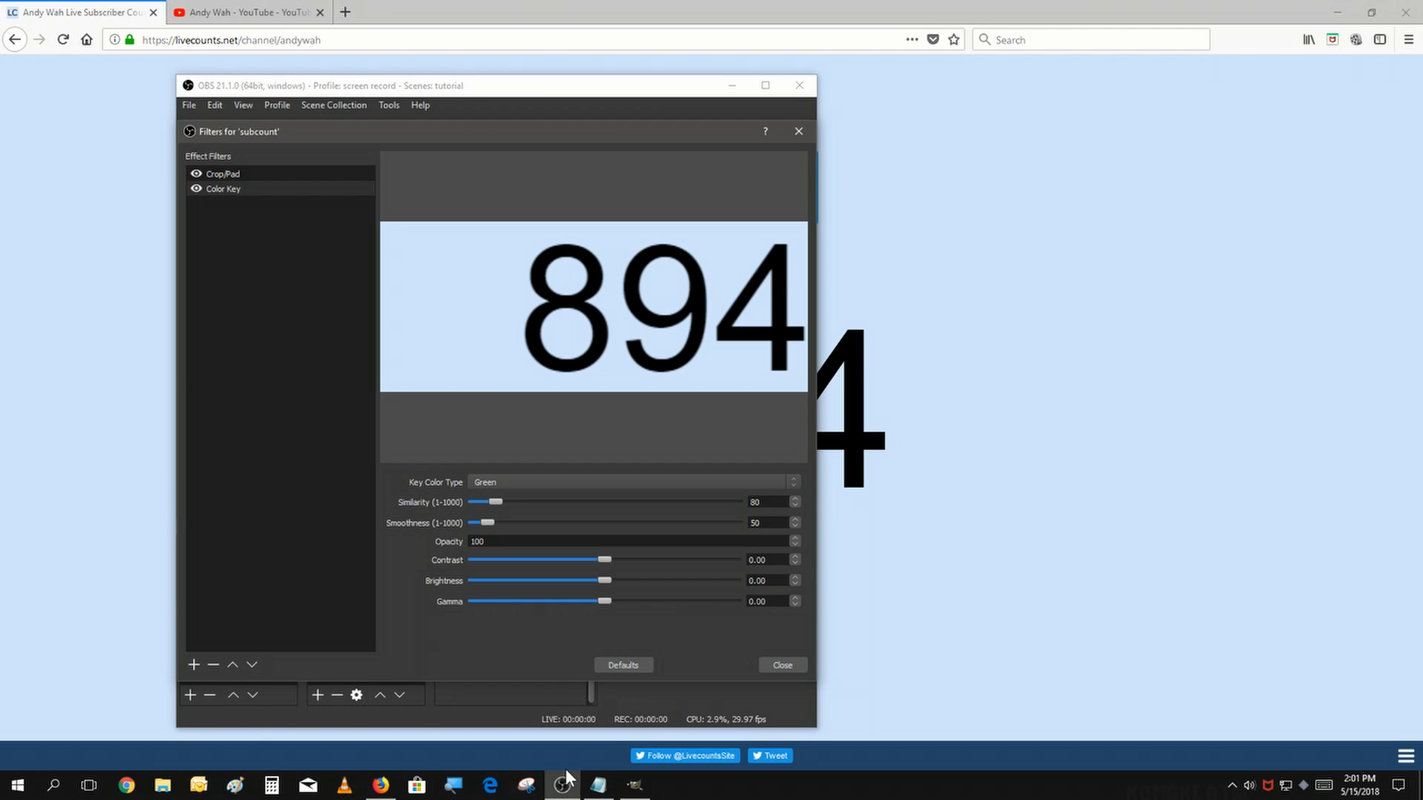
Capture a rectangular patch of the livecounts page's plain background with Snipping Tool and save it as Capture.JPG on the Desktop
click(525, 787)
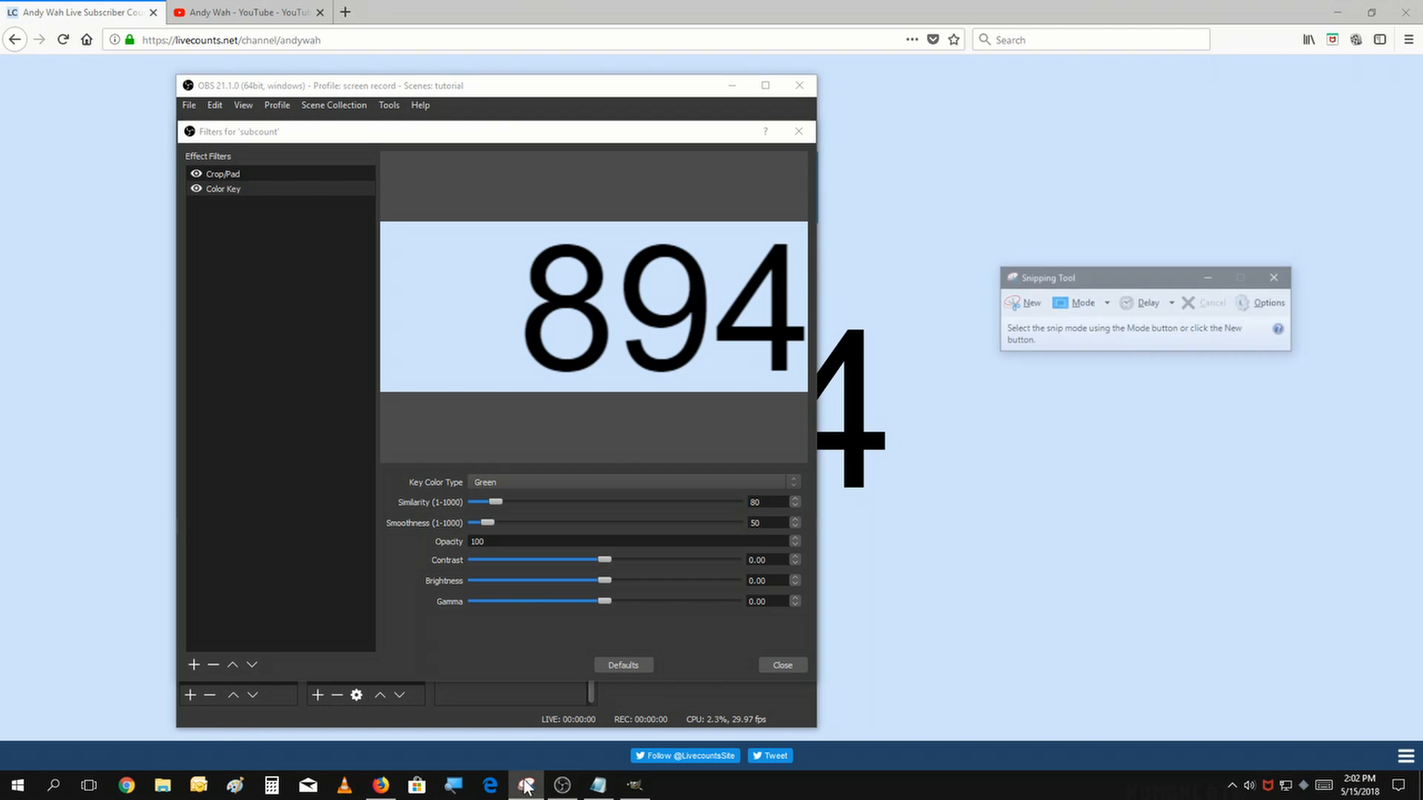
click(1022, 303)
drag(976, 363, 1081, 455)
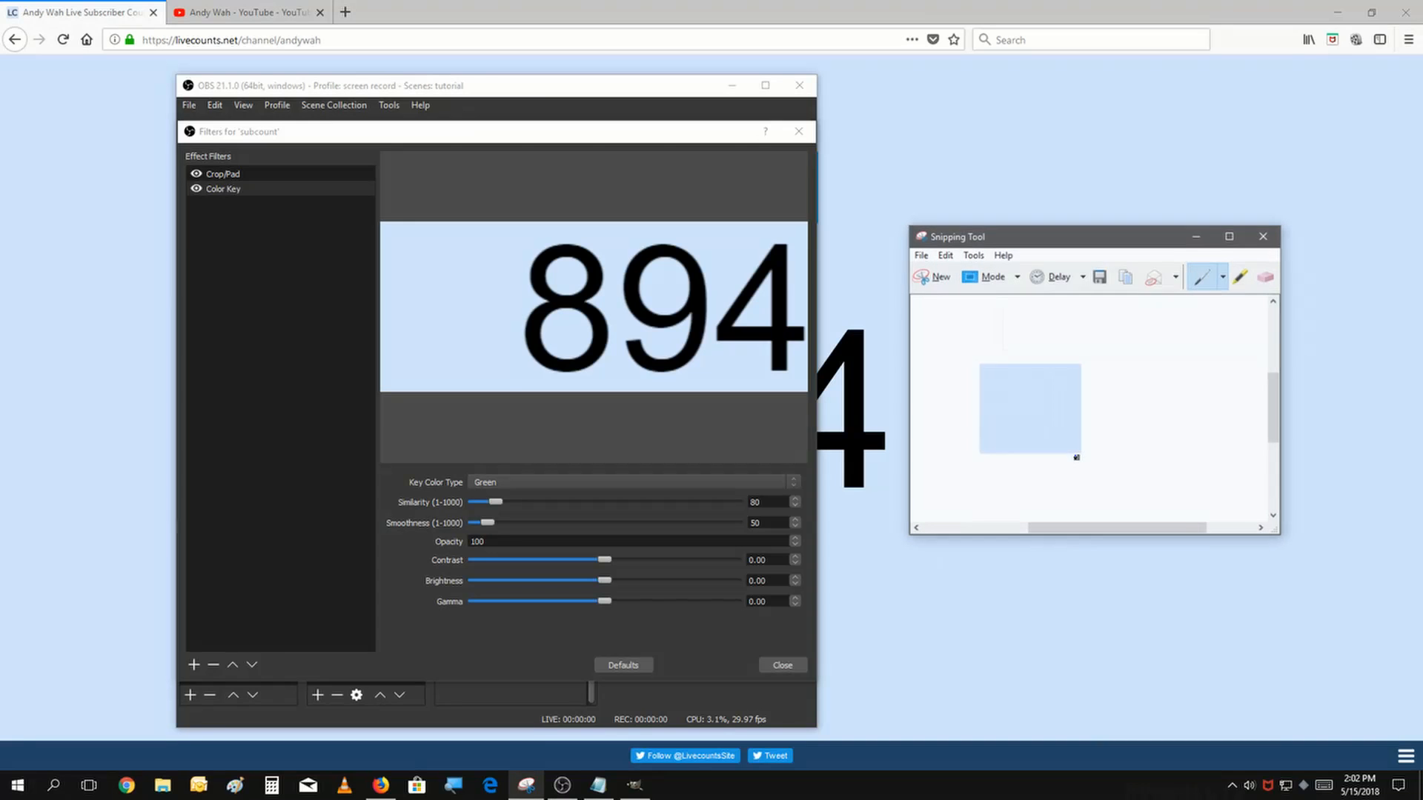
click(1101, 279)
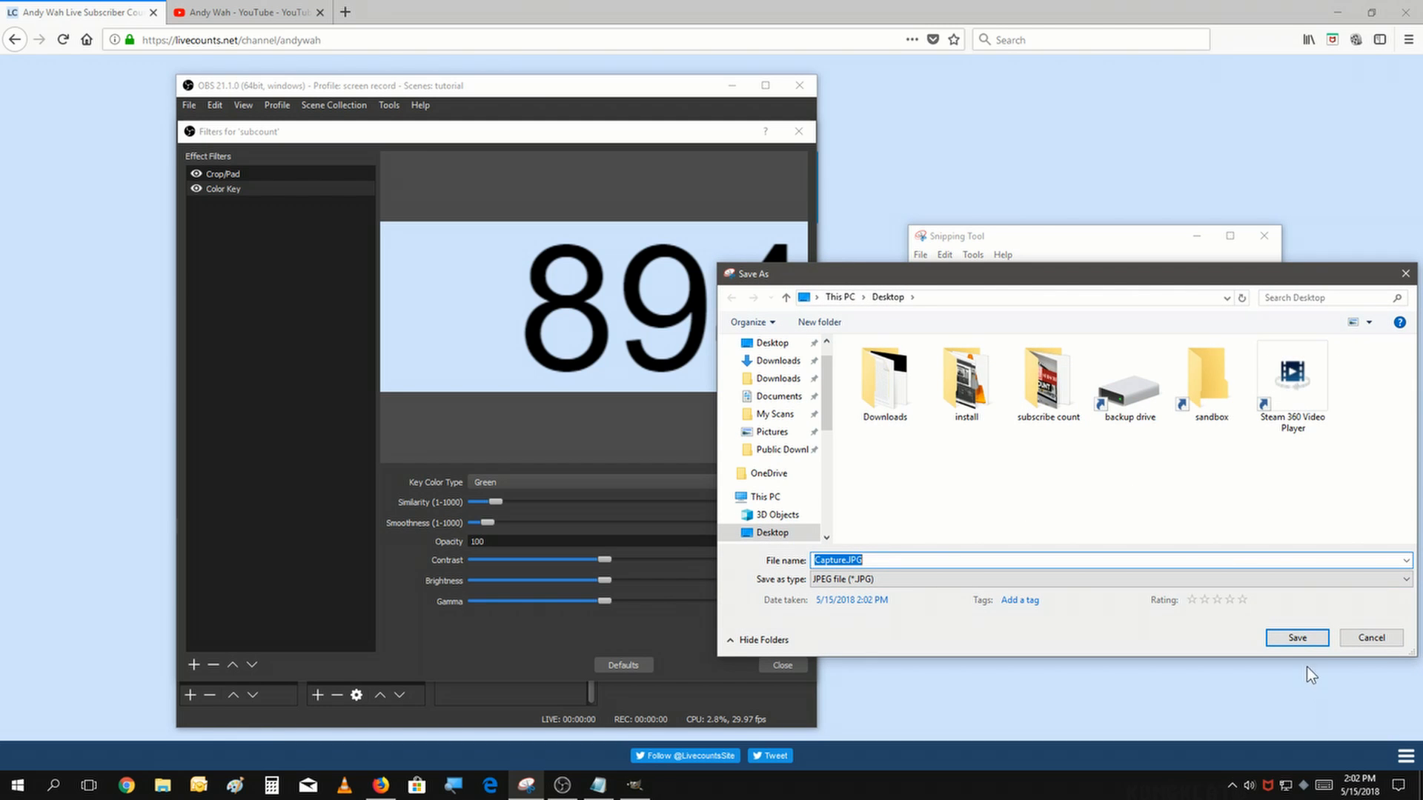
click(1298, 639)
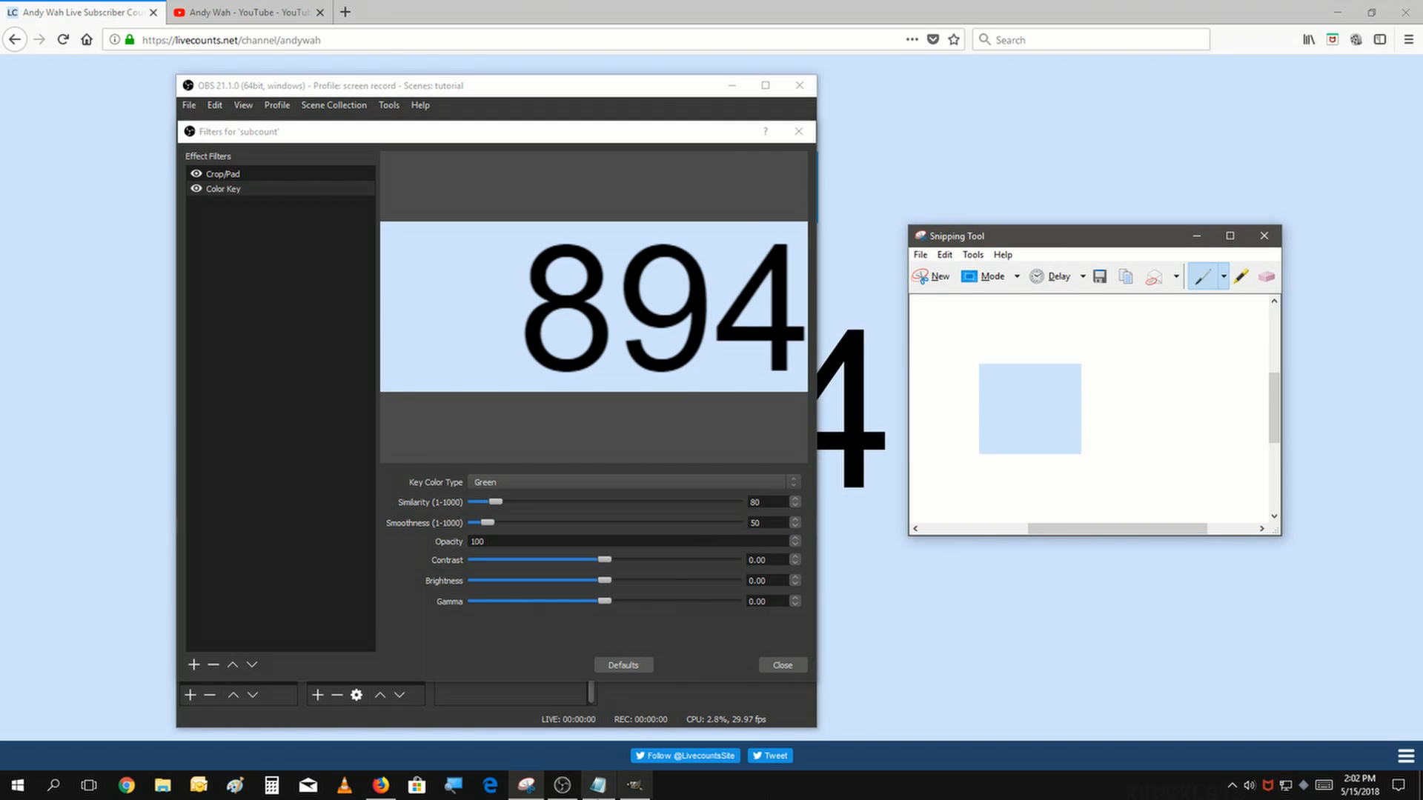
Switch to GIMP and open Capture.JPG from the recently used images
click(635, 786)
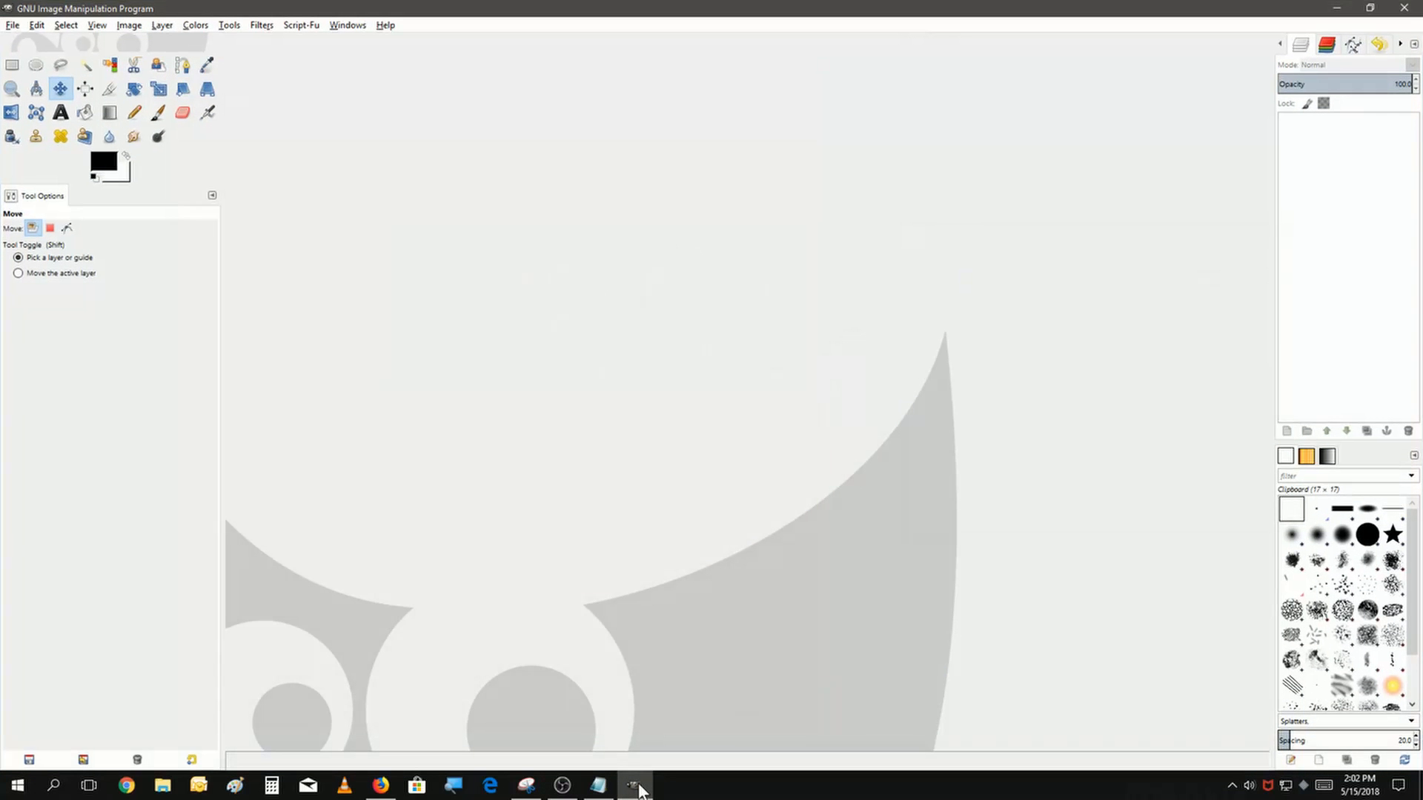
click(13, 25)
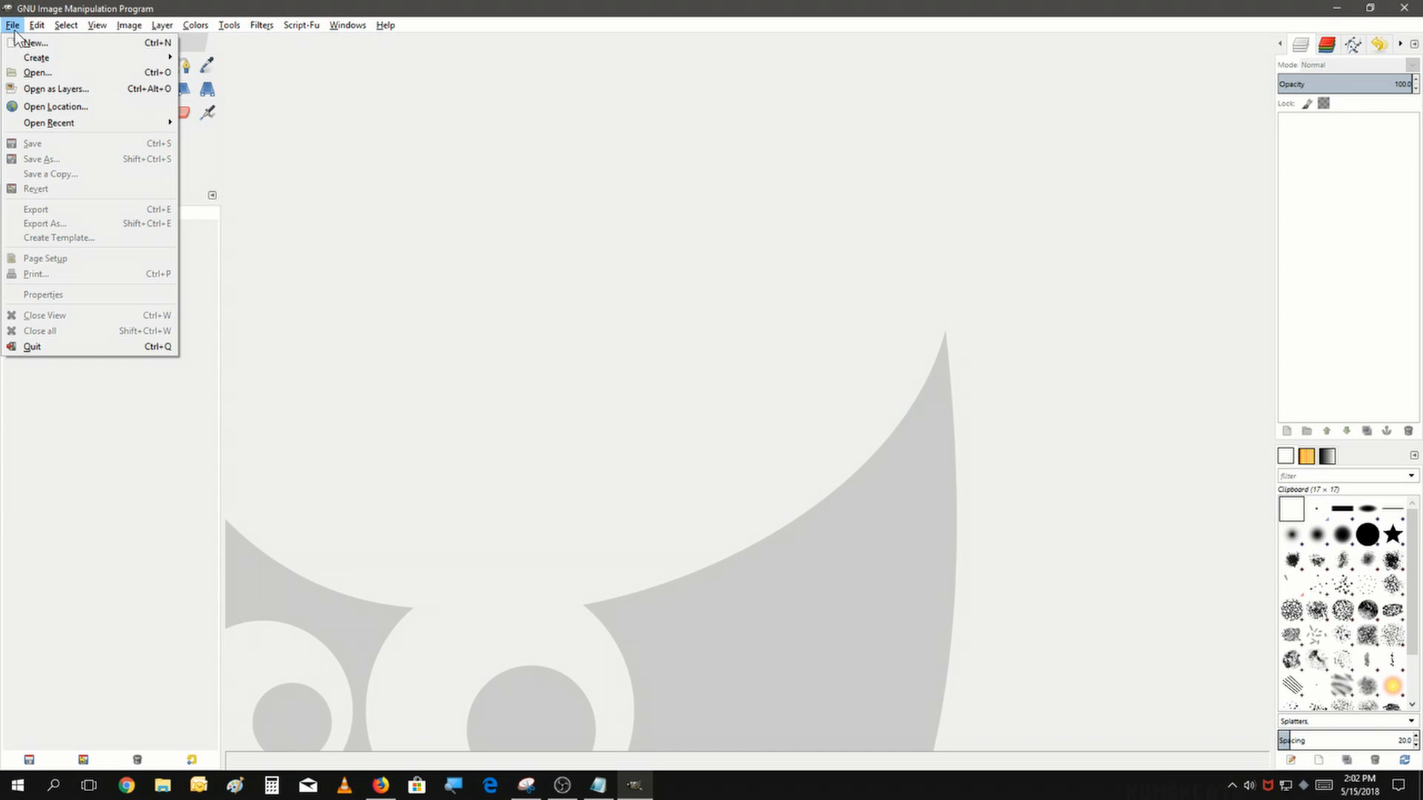
click(23, 74)
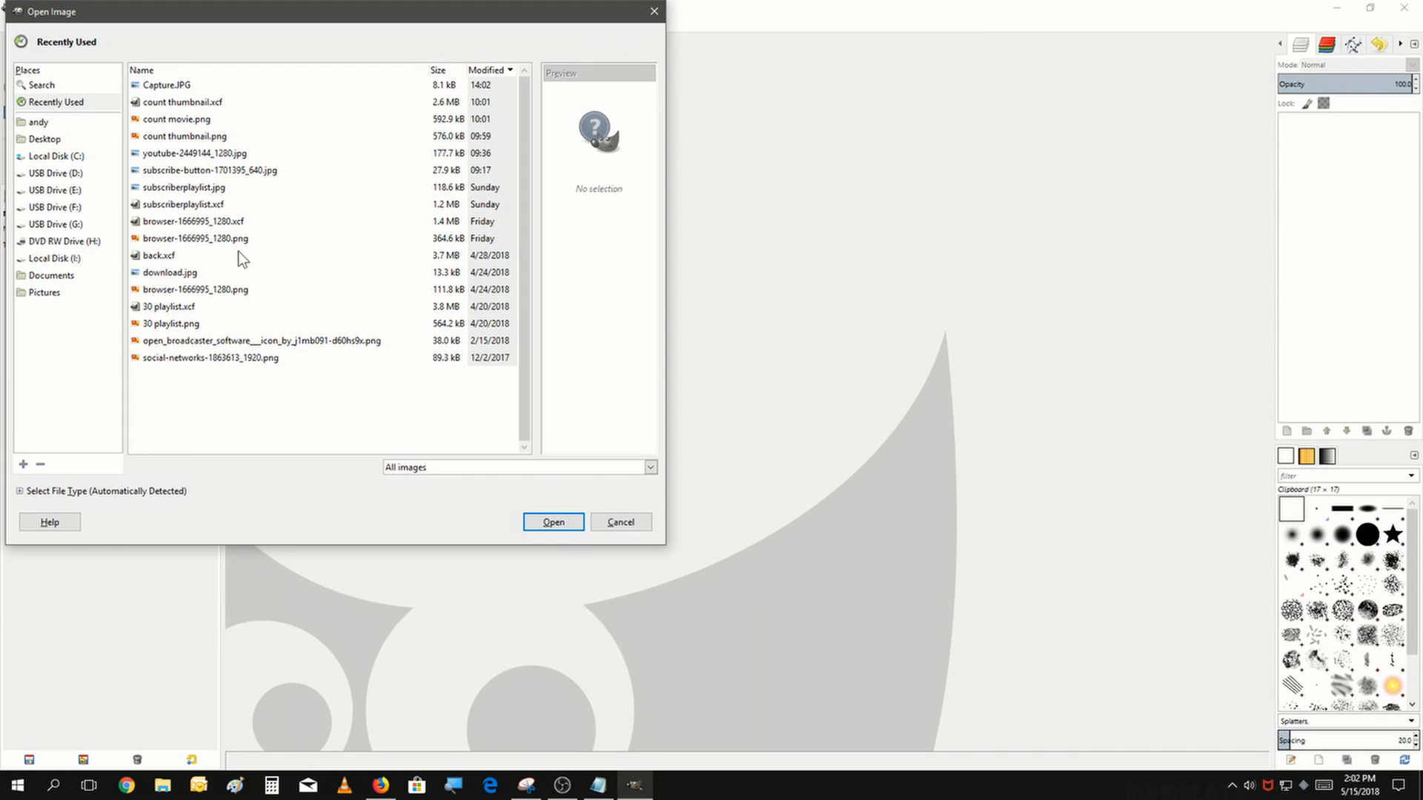
click(192, 87)
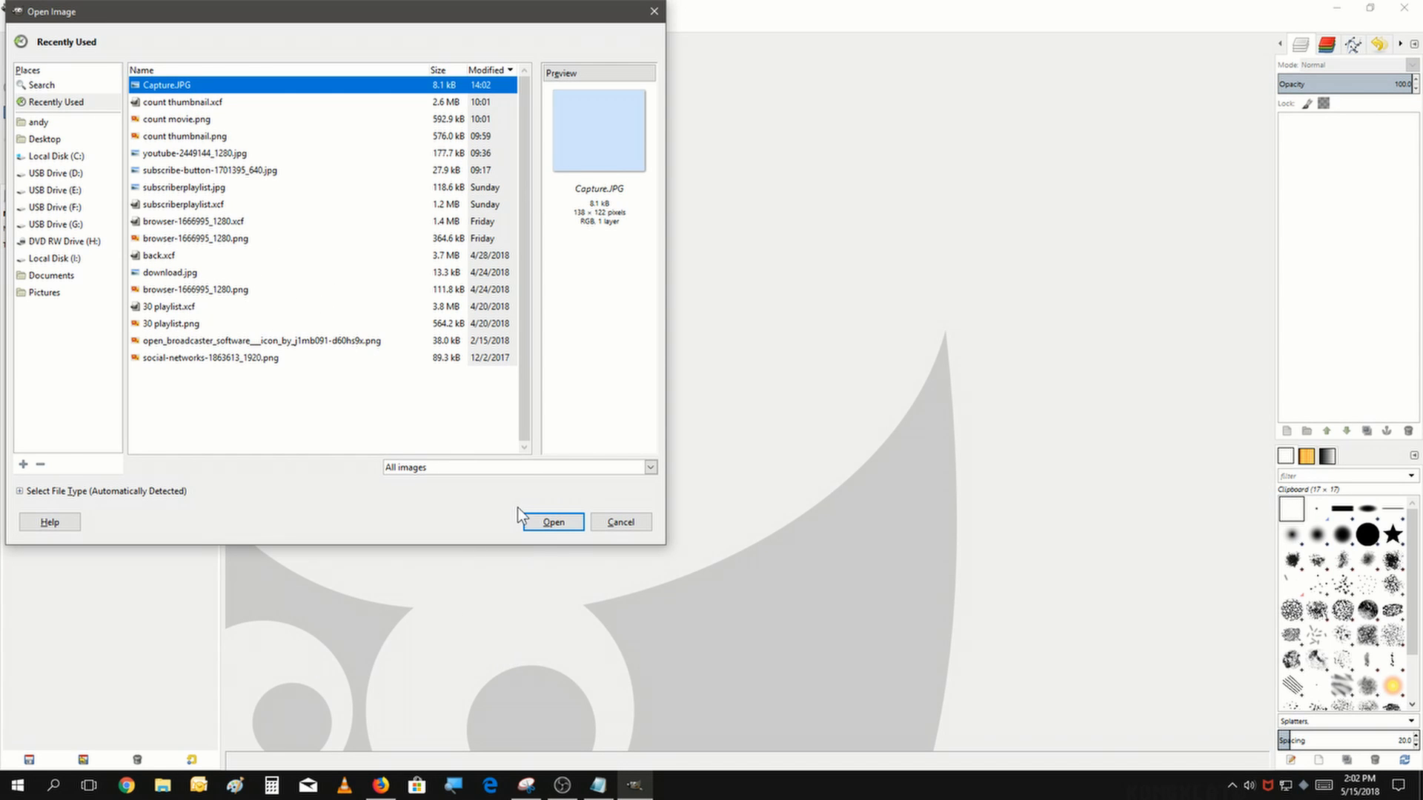
click(535, 523)
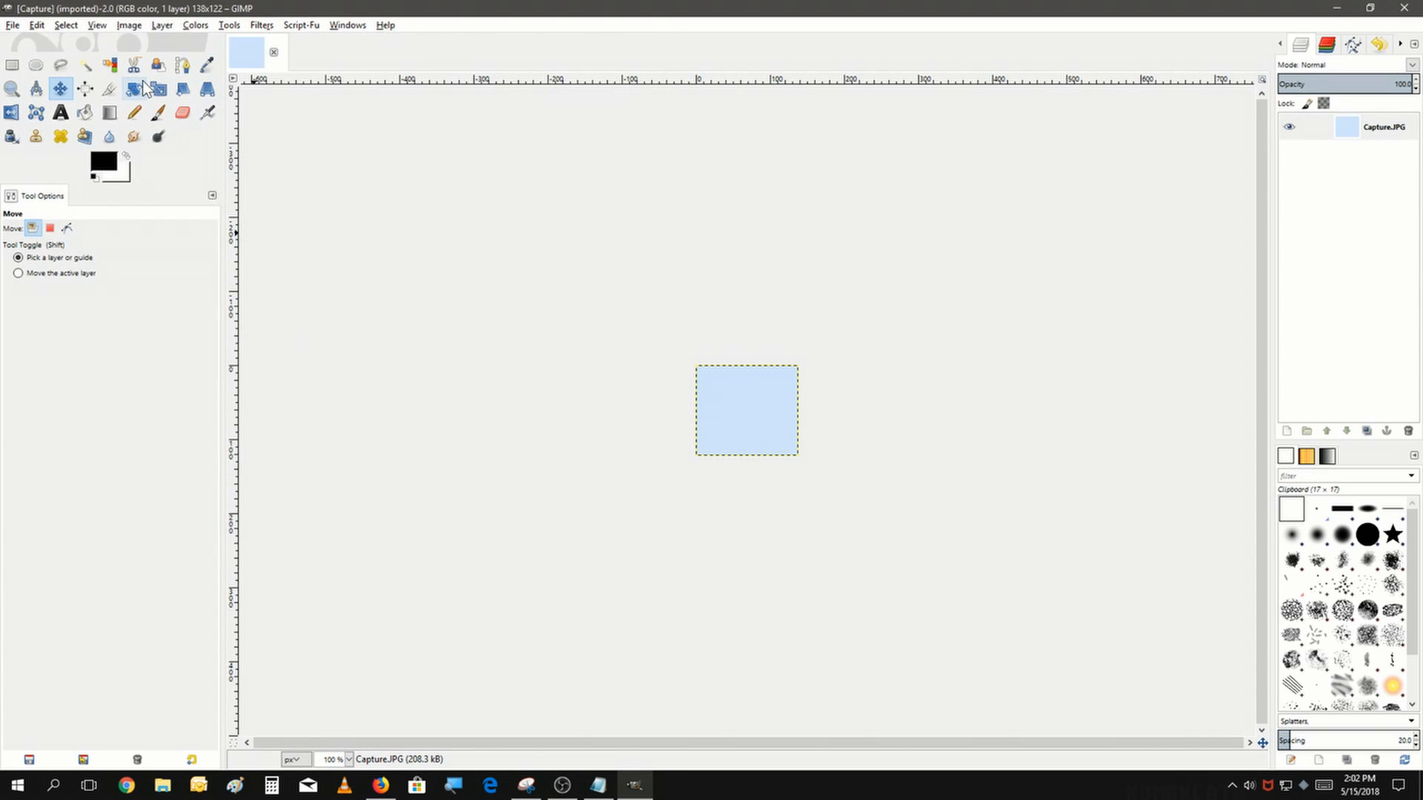
Sample the captured background with the Color Picker, copy the foreground color's HTML notation d0e4fd, and accept the color
click(214, 63)
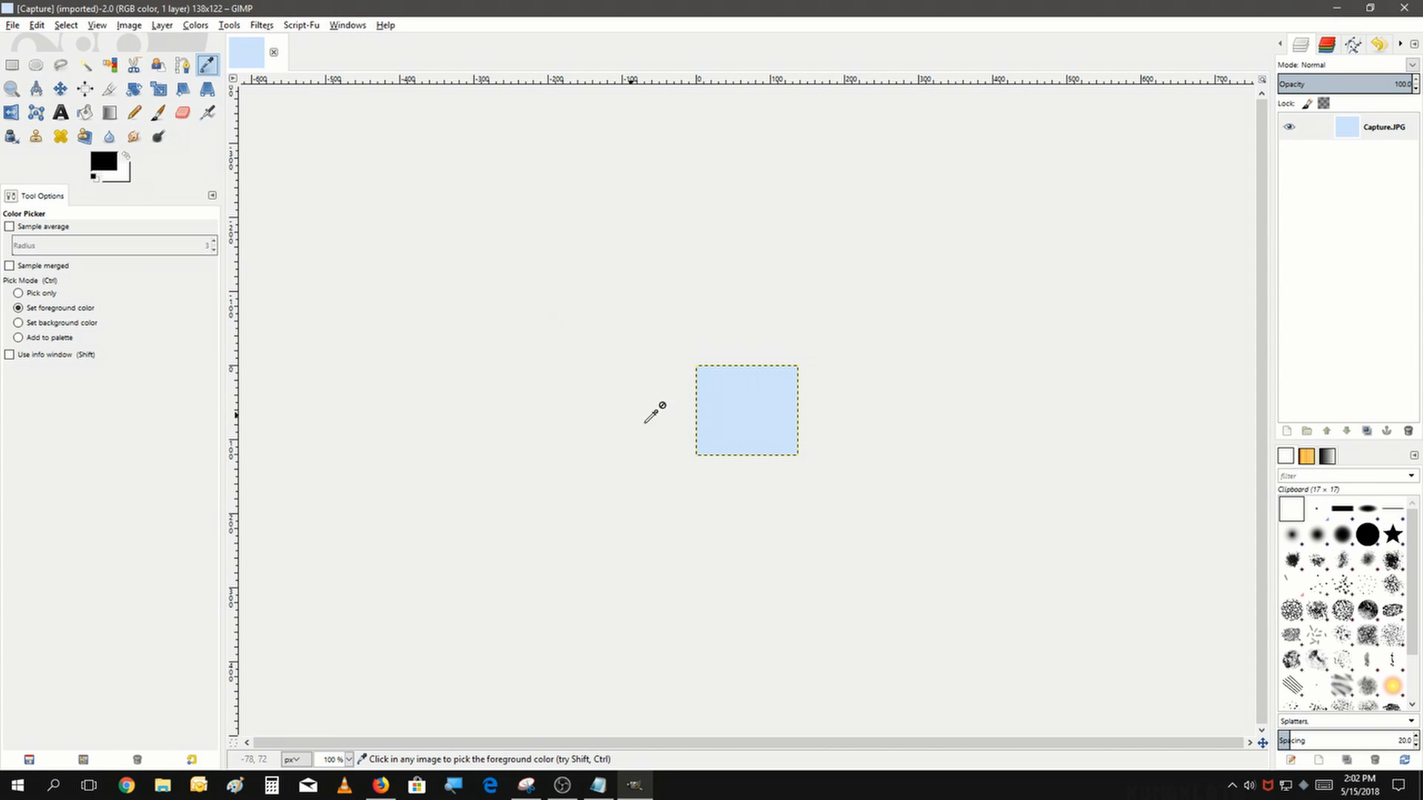
click(719, 422)
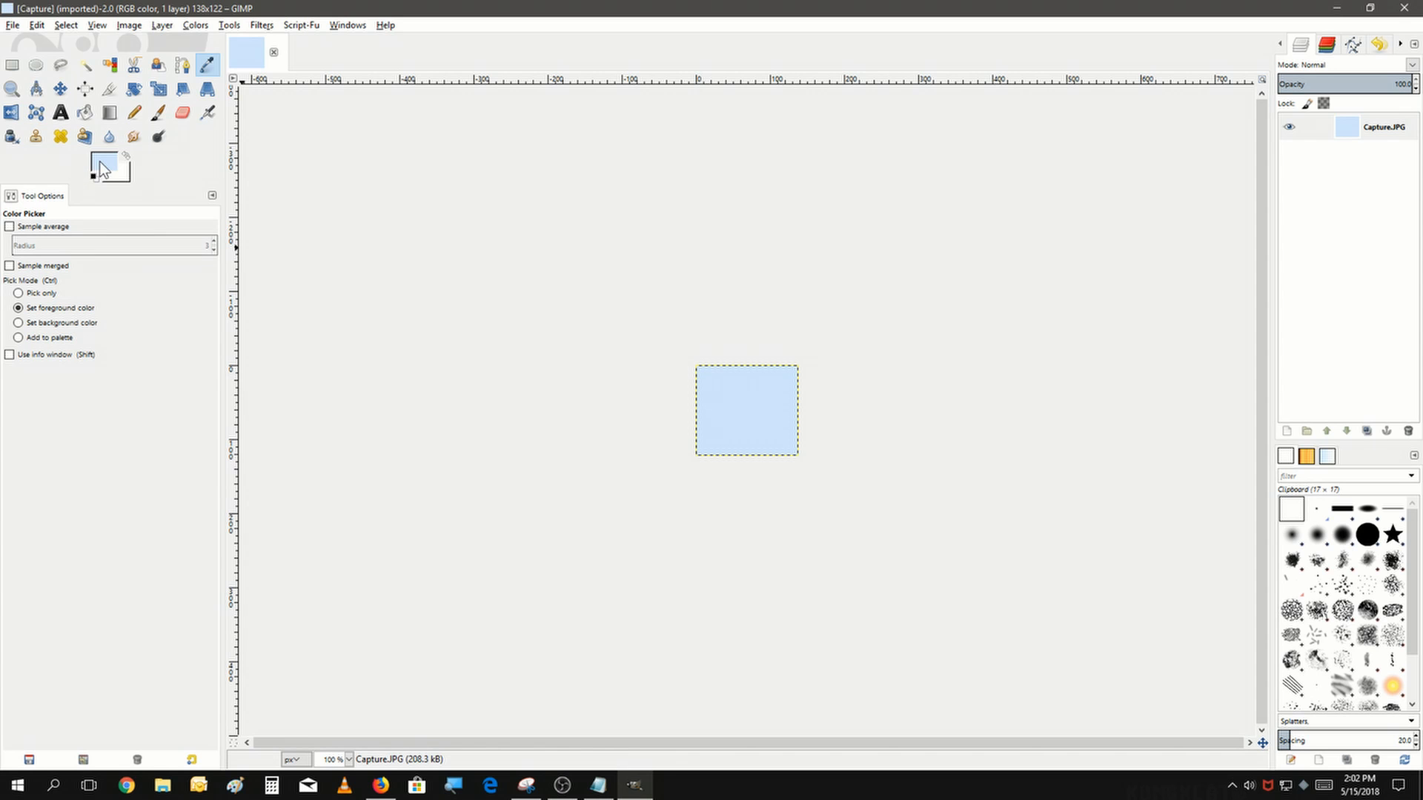
click(99, 161)
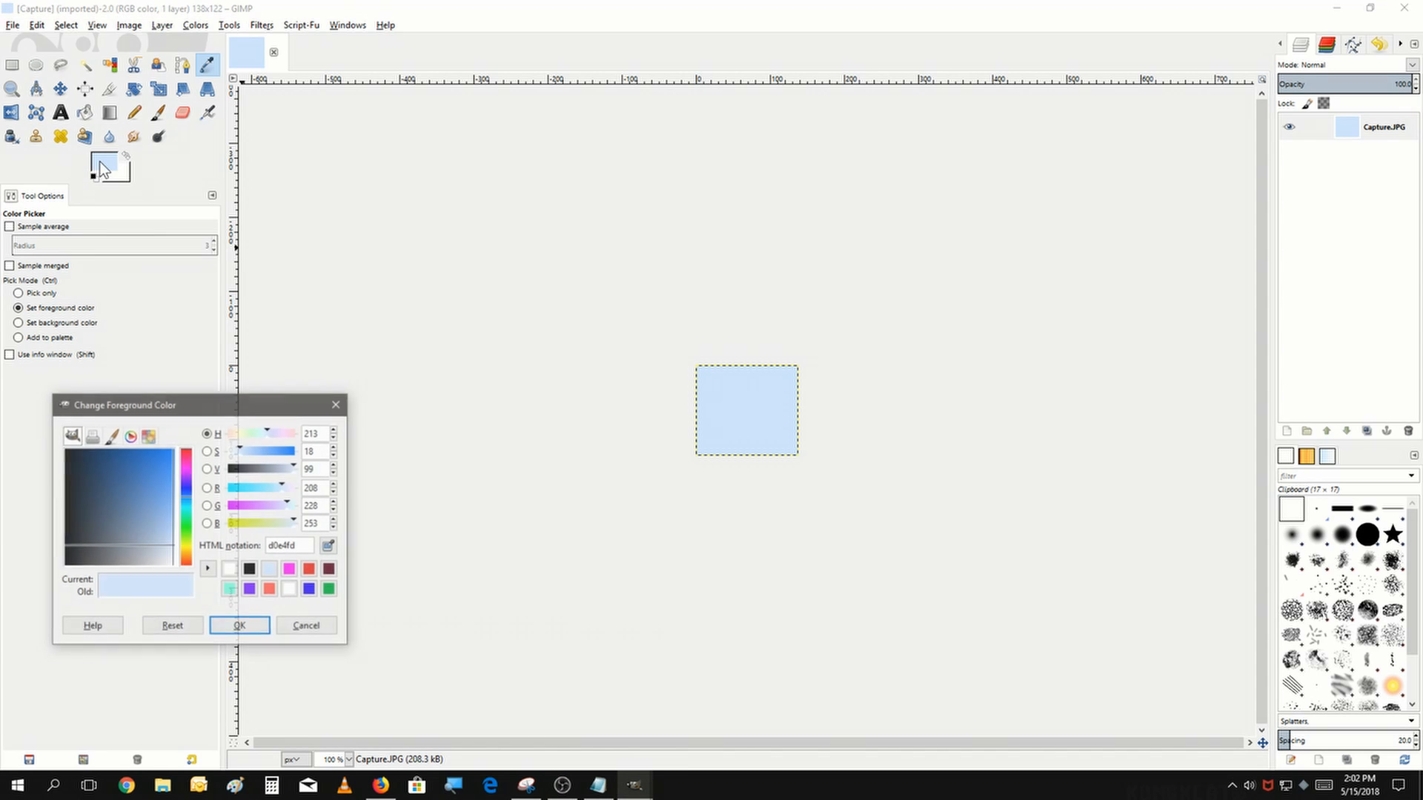
right_click(289, 542)
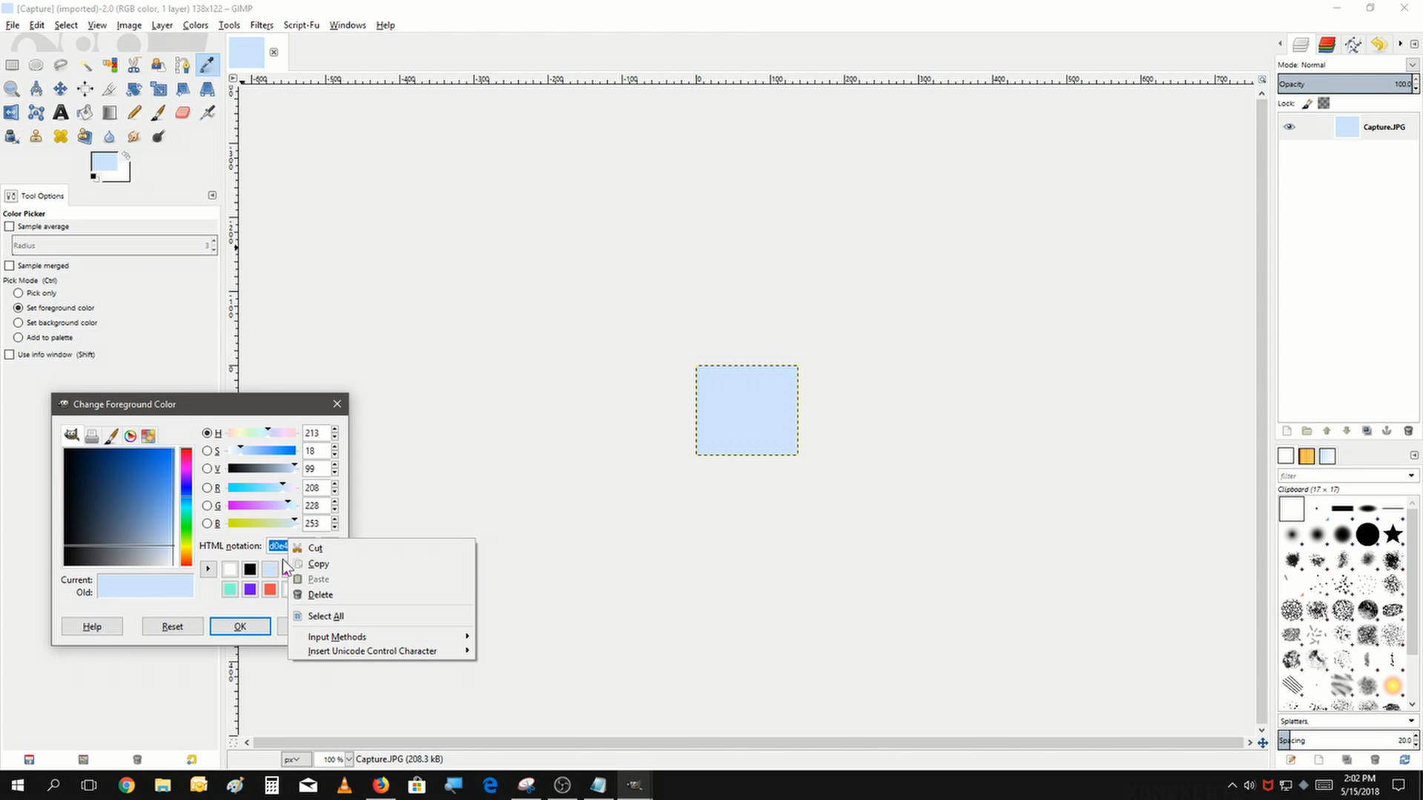
click(311, 563)
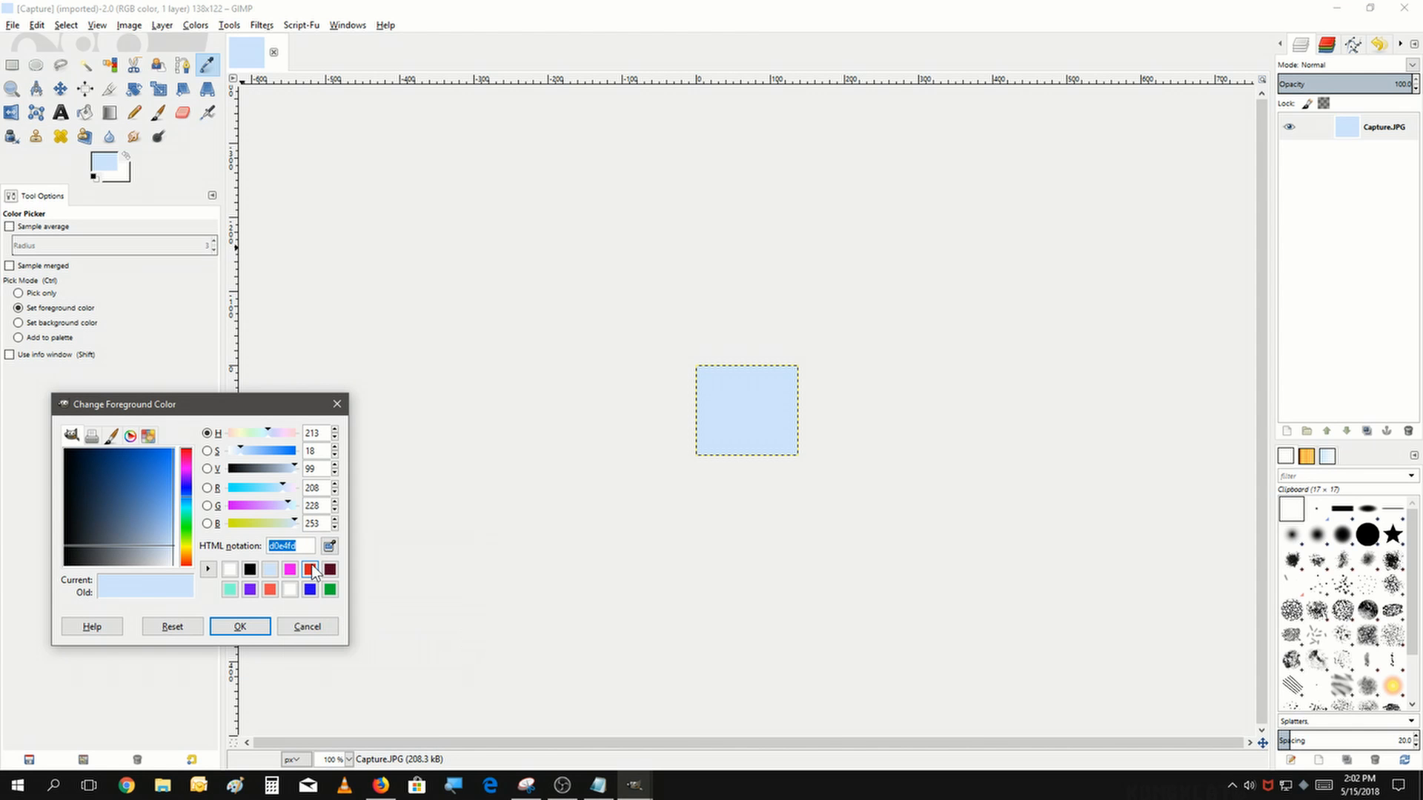
click(240, 627)
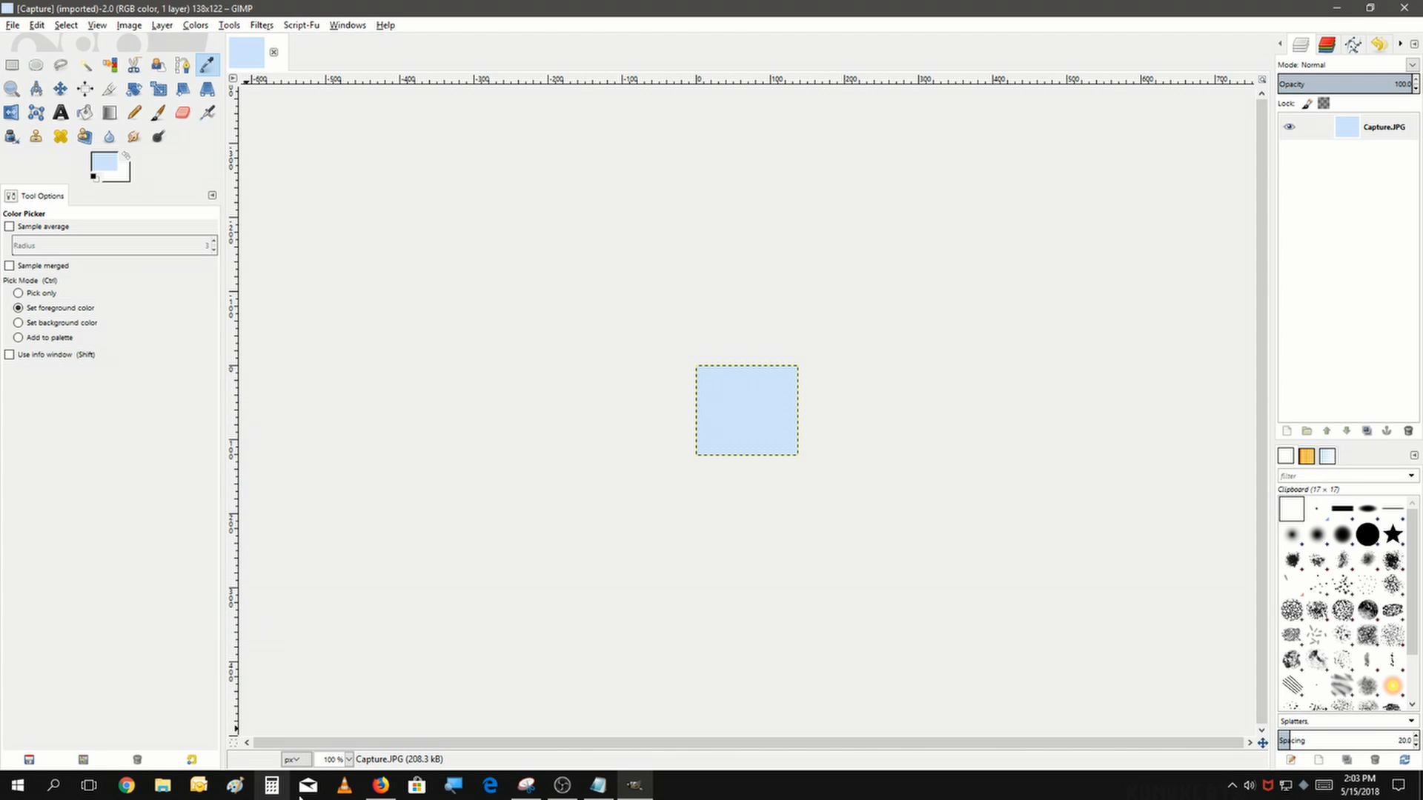
Back in OBS, give the Color Key filter a custom key color of #d0e4fd and a smoothness of 1000, closing the filters
click(552, 789)
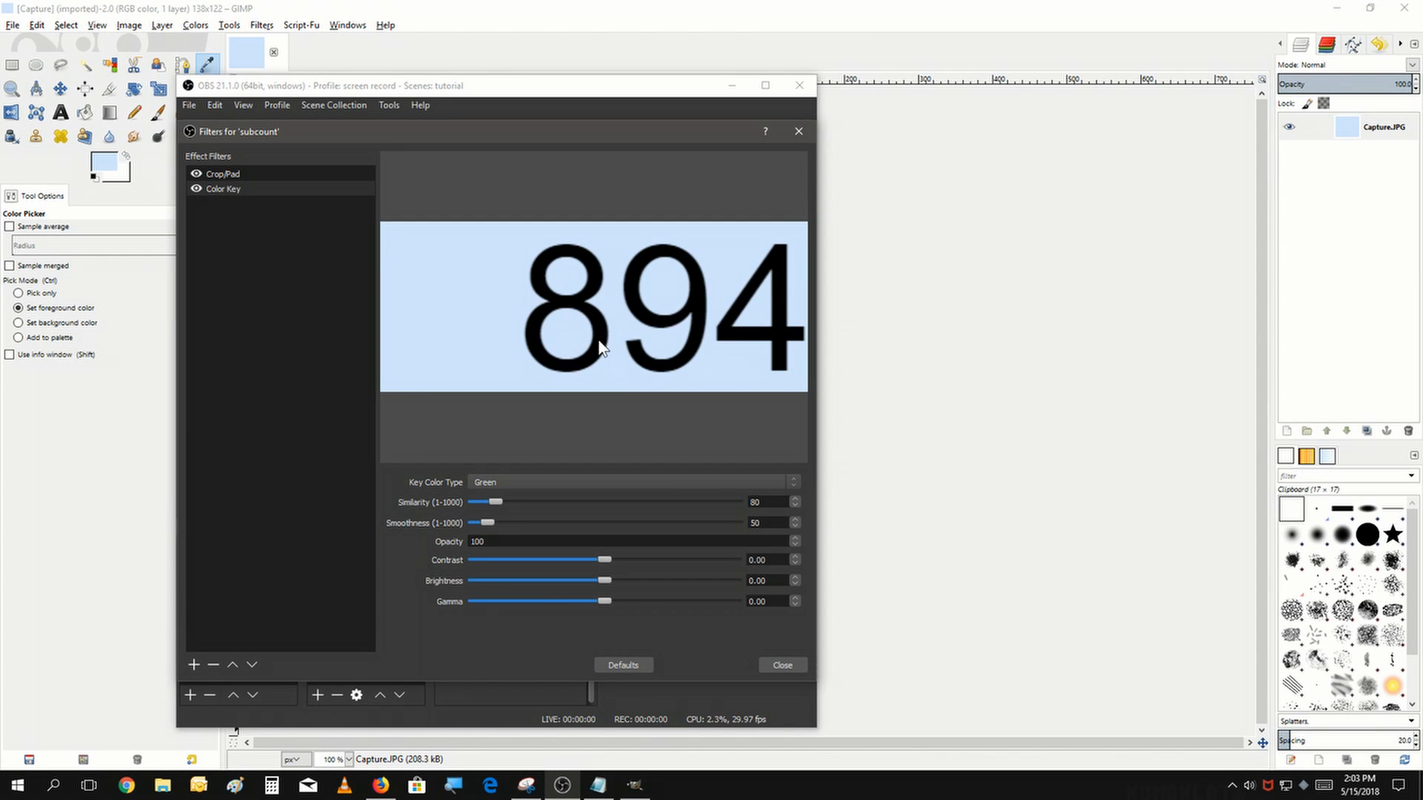
click(665, 482)
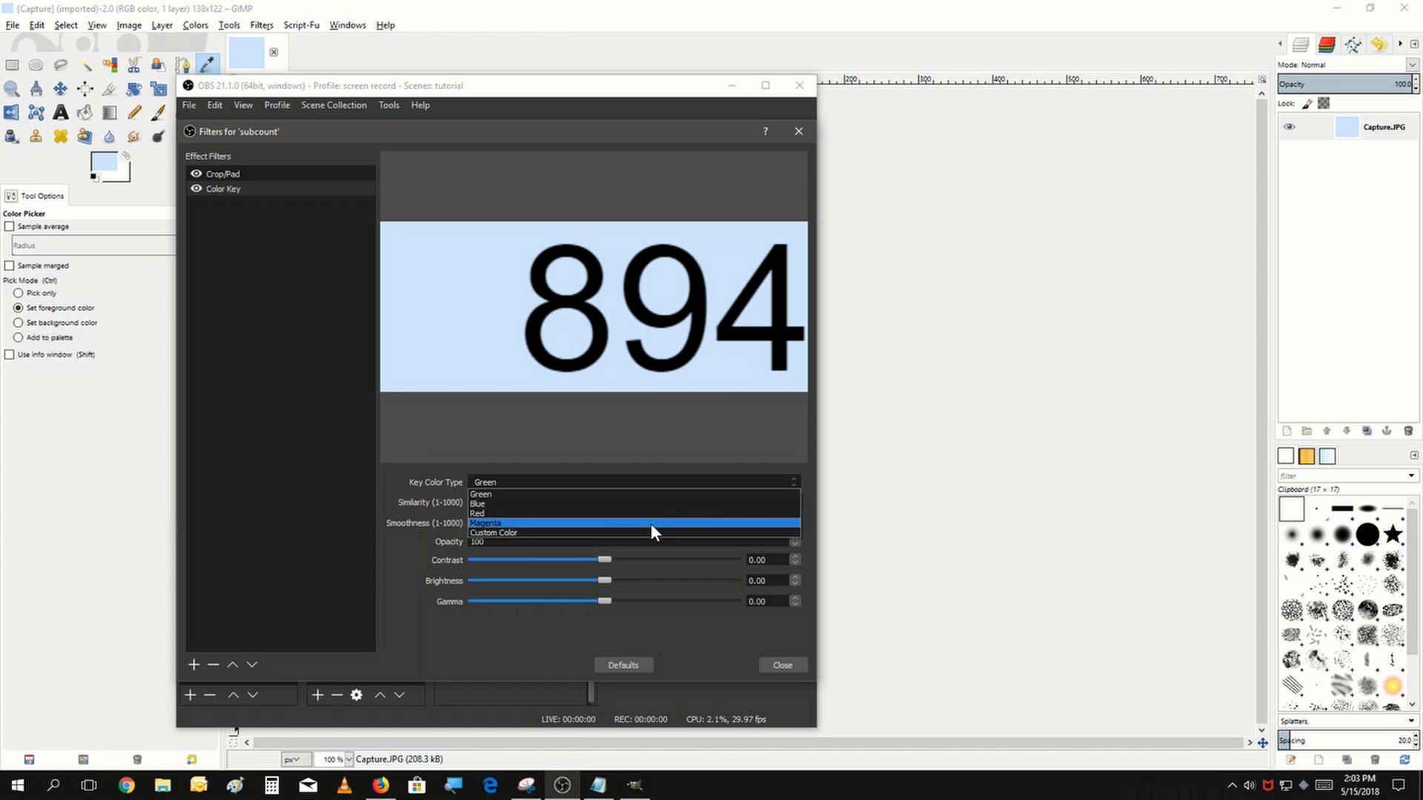
click(650, 531)
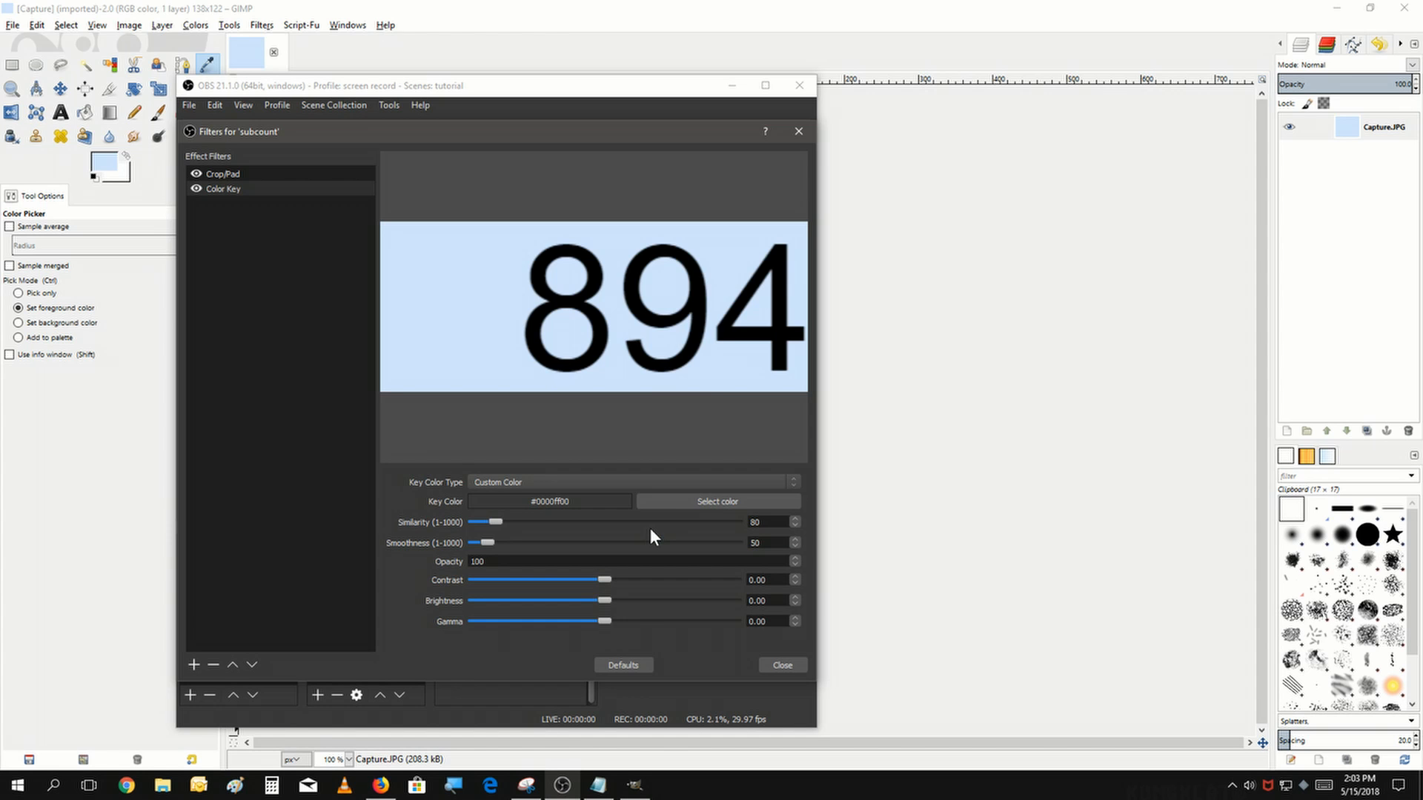
click(674, 499)
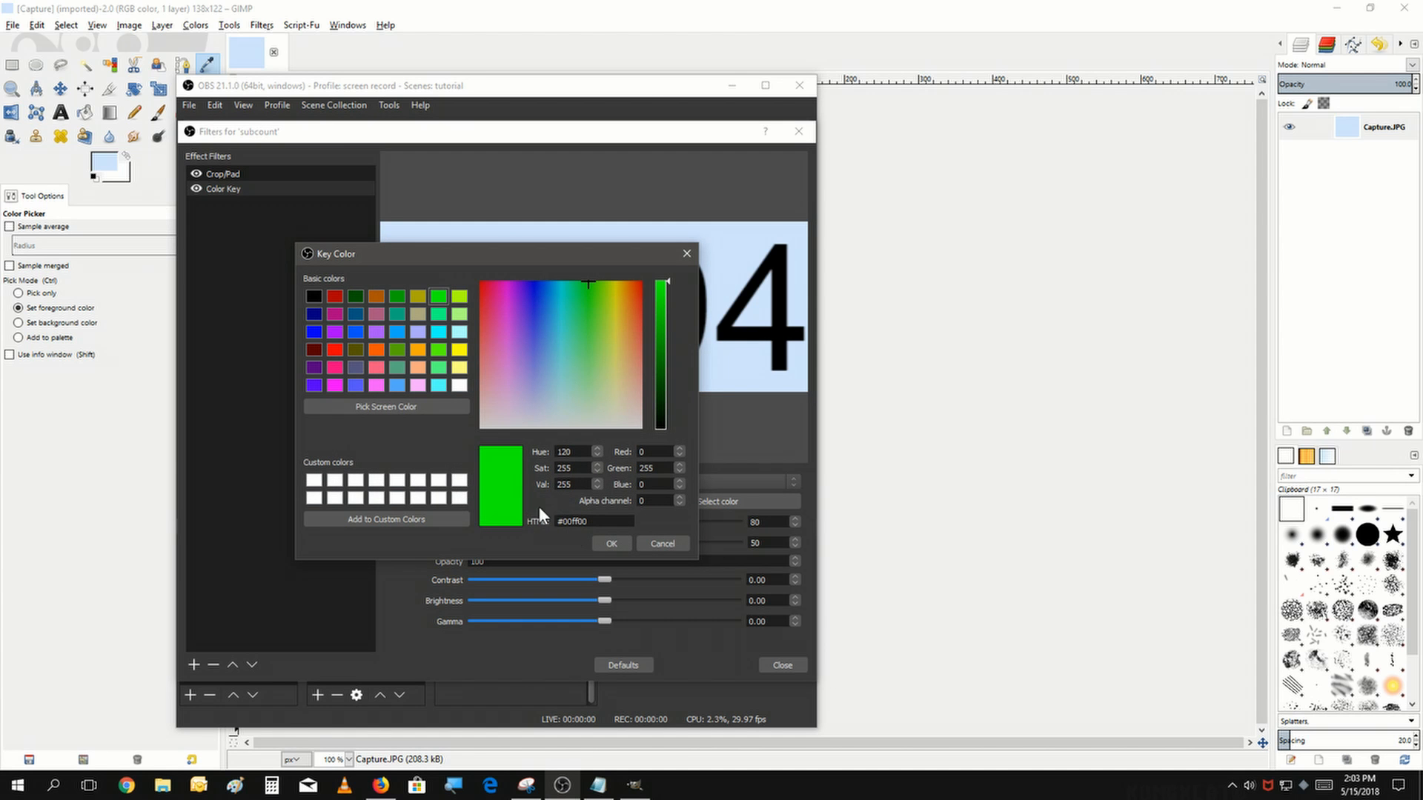
double_click(580, 523)
right_click(580, 525)
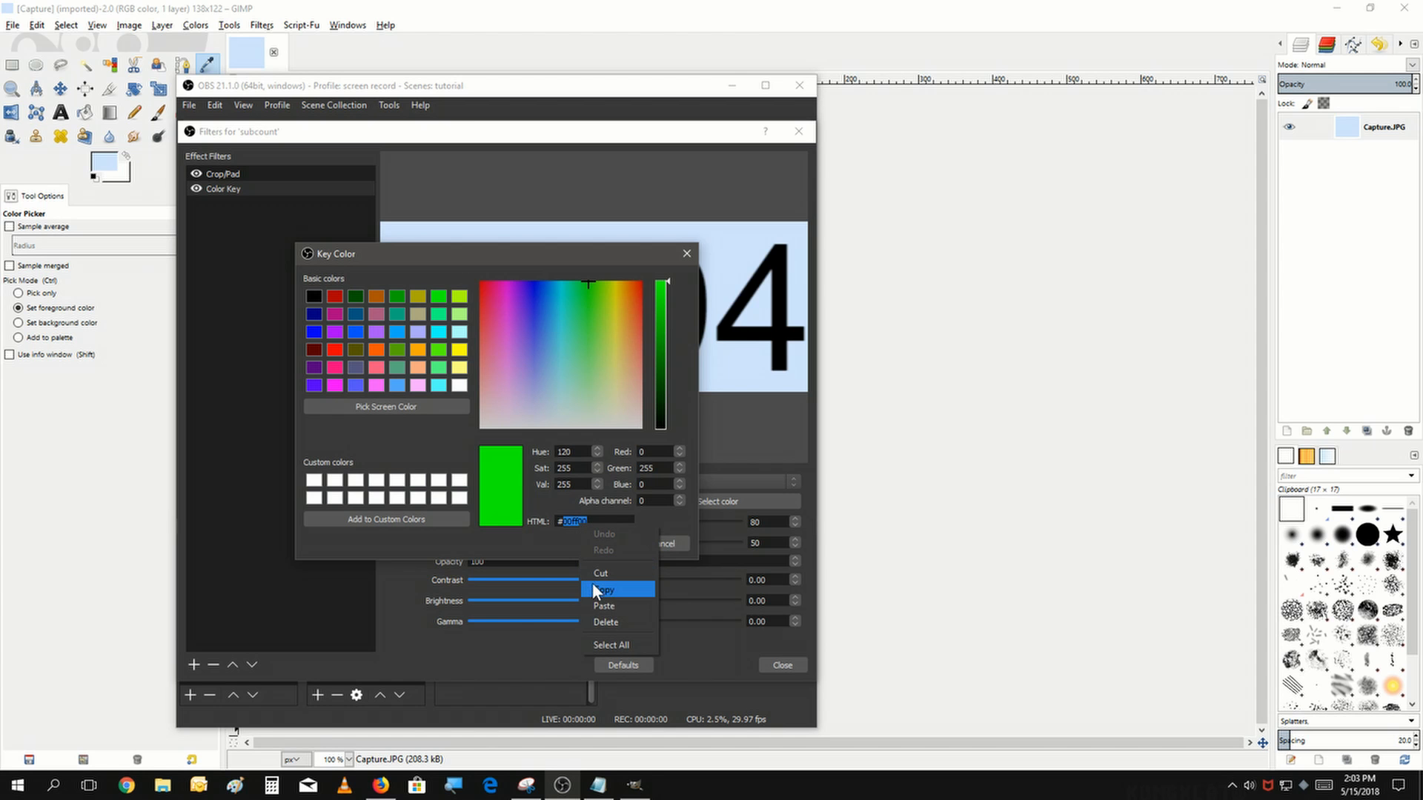
click(603, 606)
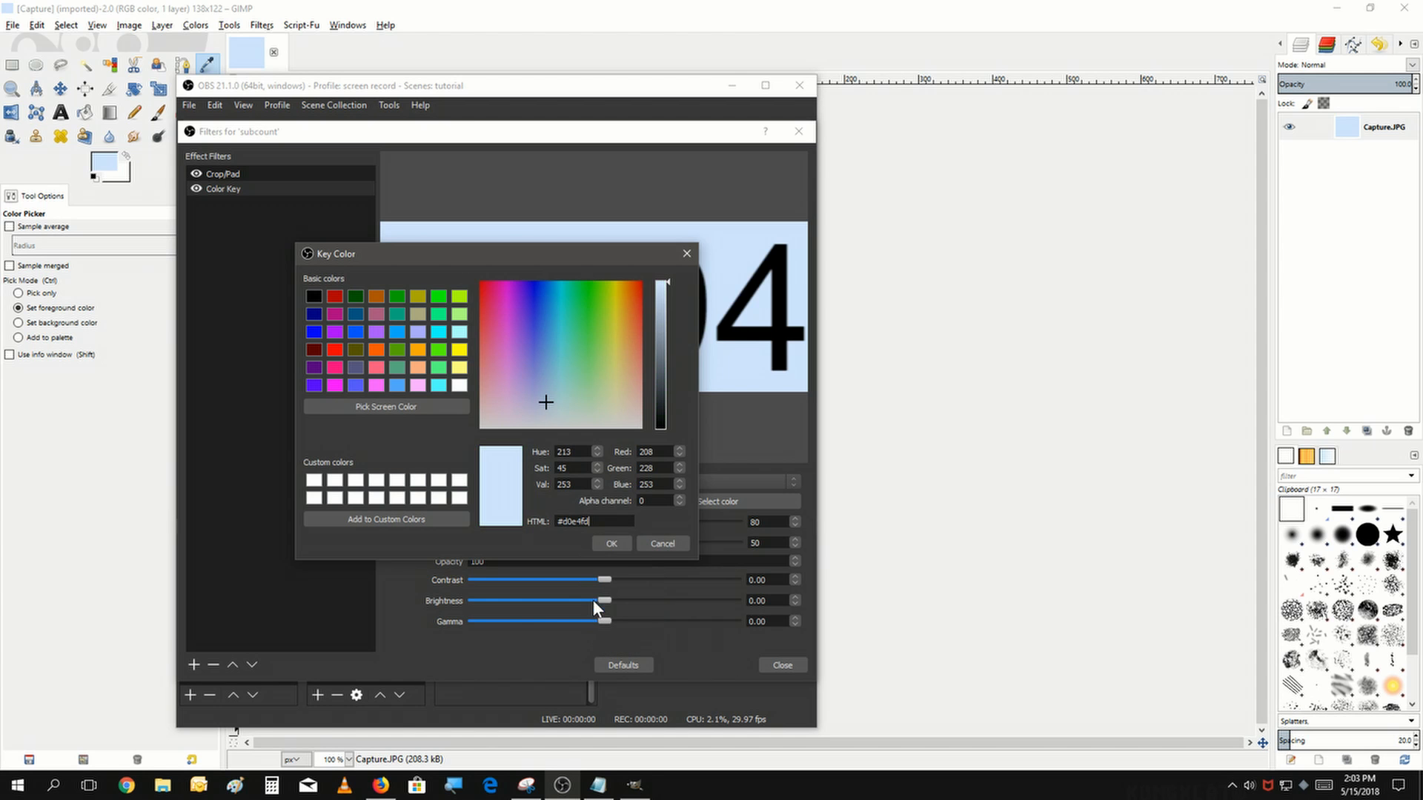
click(610, 543)
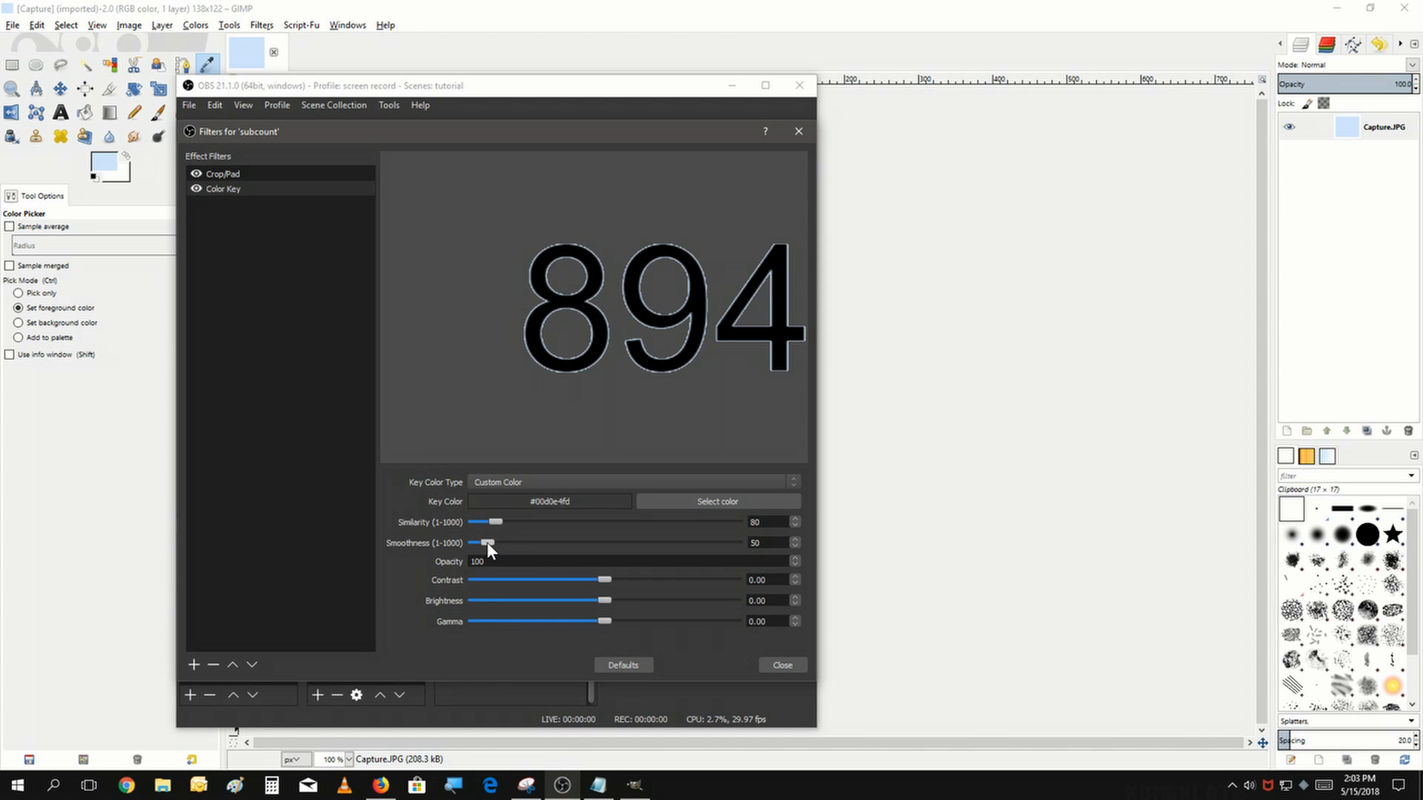
drag(494, 544, 689, 549)
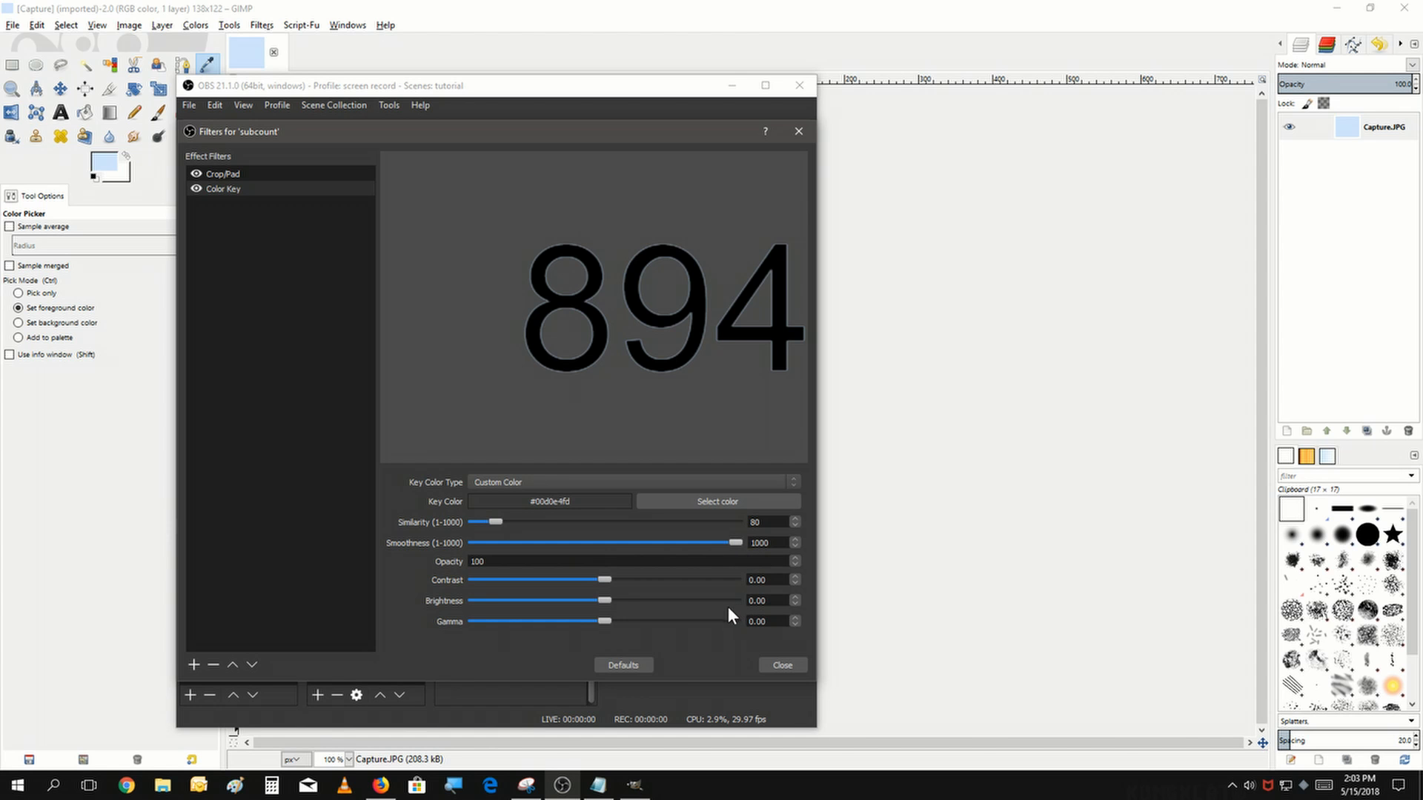
click(785, 665)
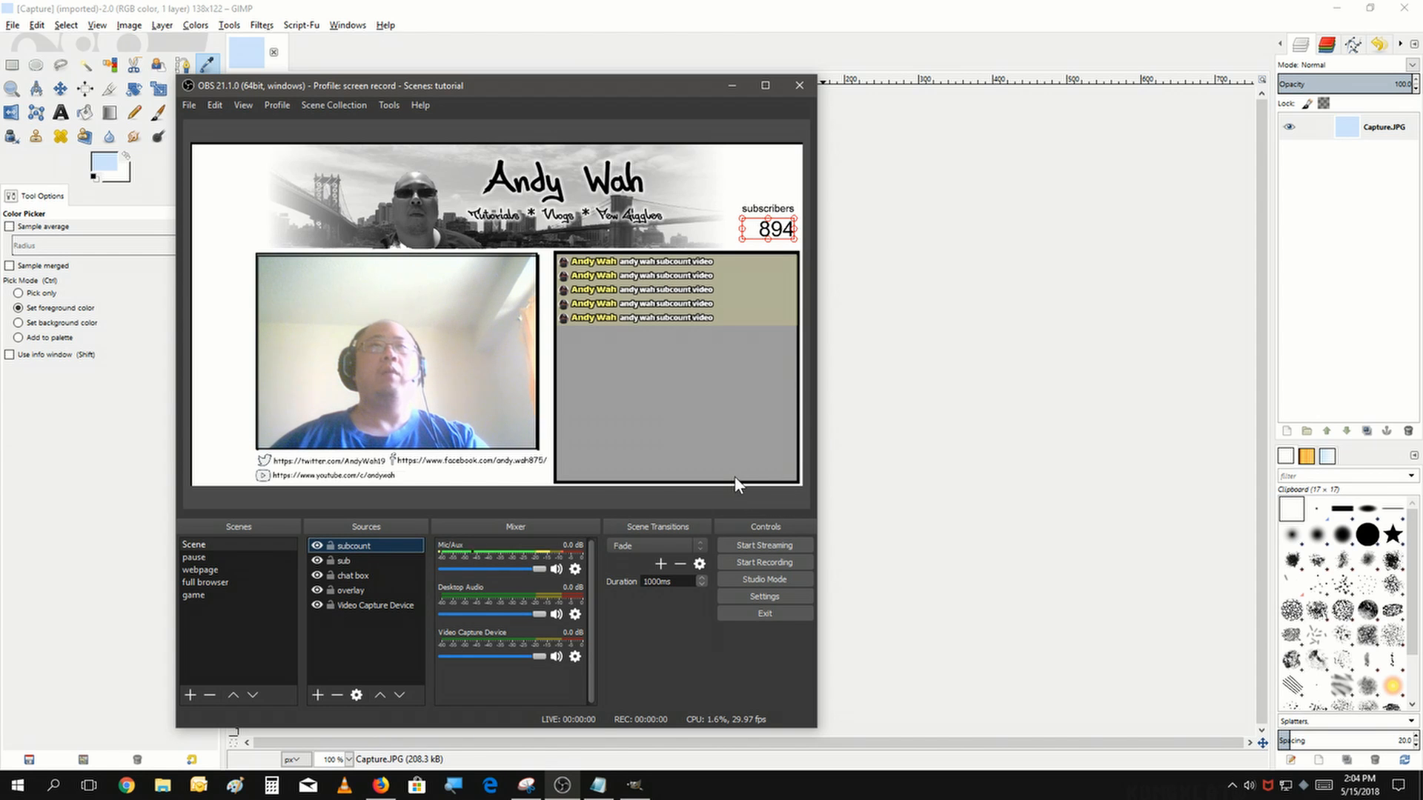
Minimize the GIMP window and close Snipping Tool
click(1338, 9)
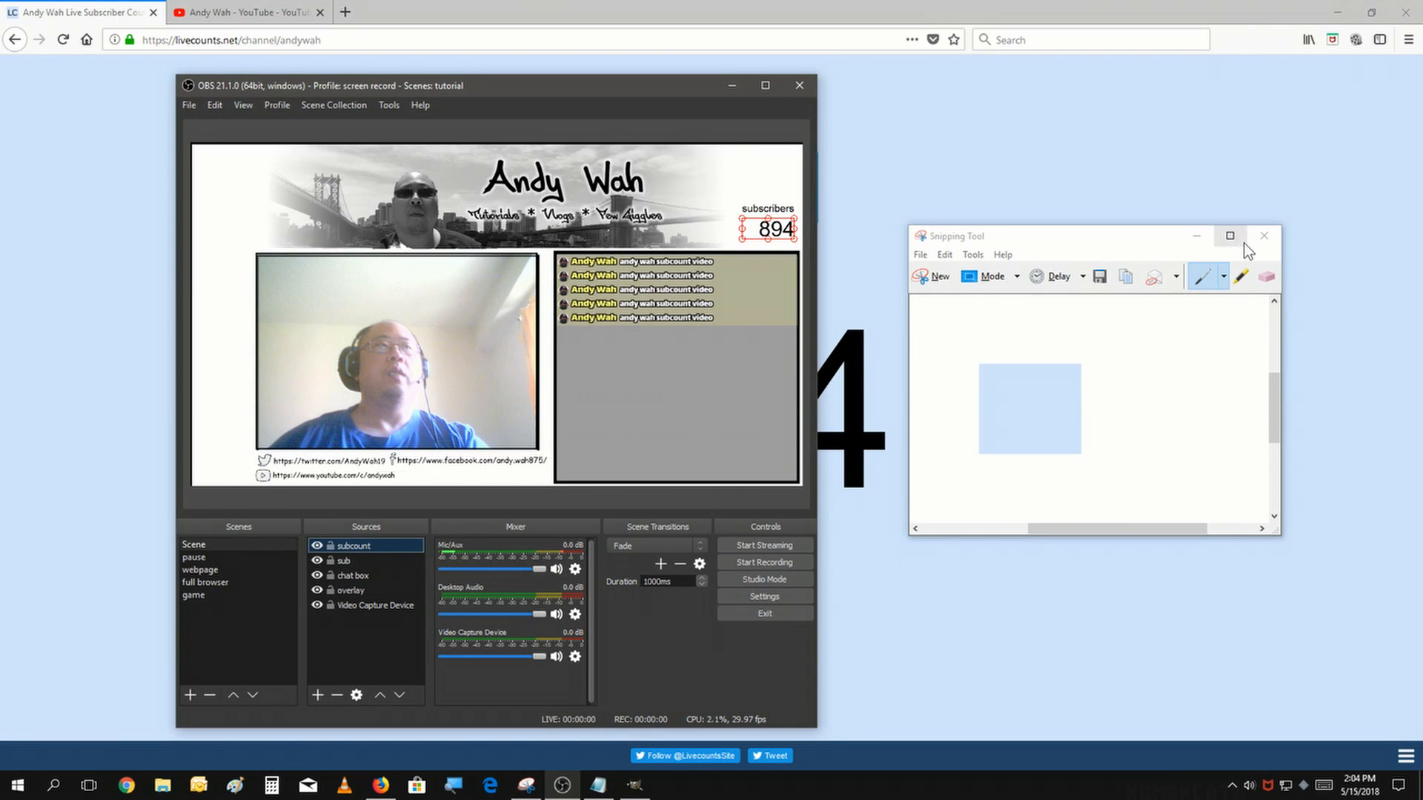
click(1262, 235)
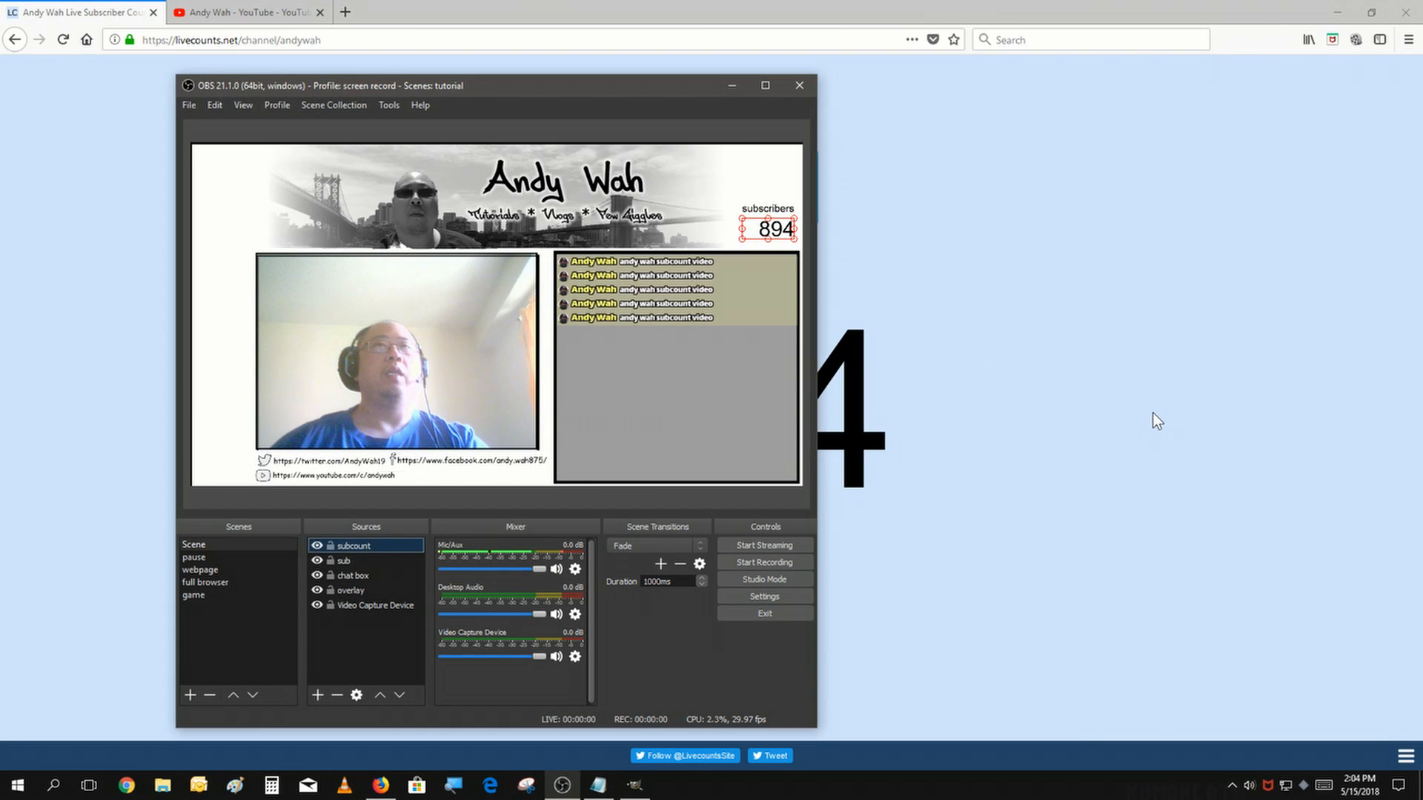
Minimize Firefox and open the properties of the subcount source in OBS
click(1338, 12)
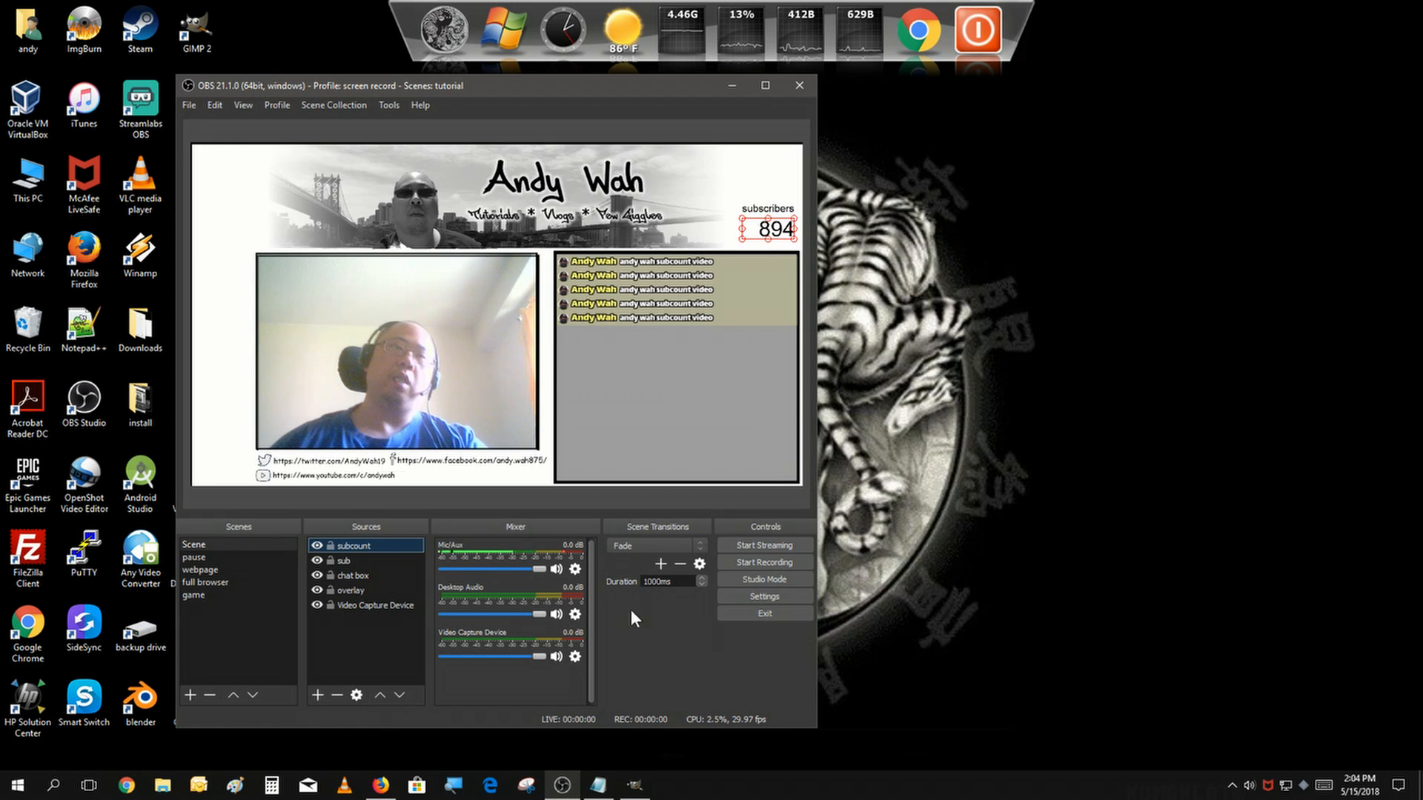
right_click(389, 545)
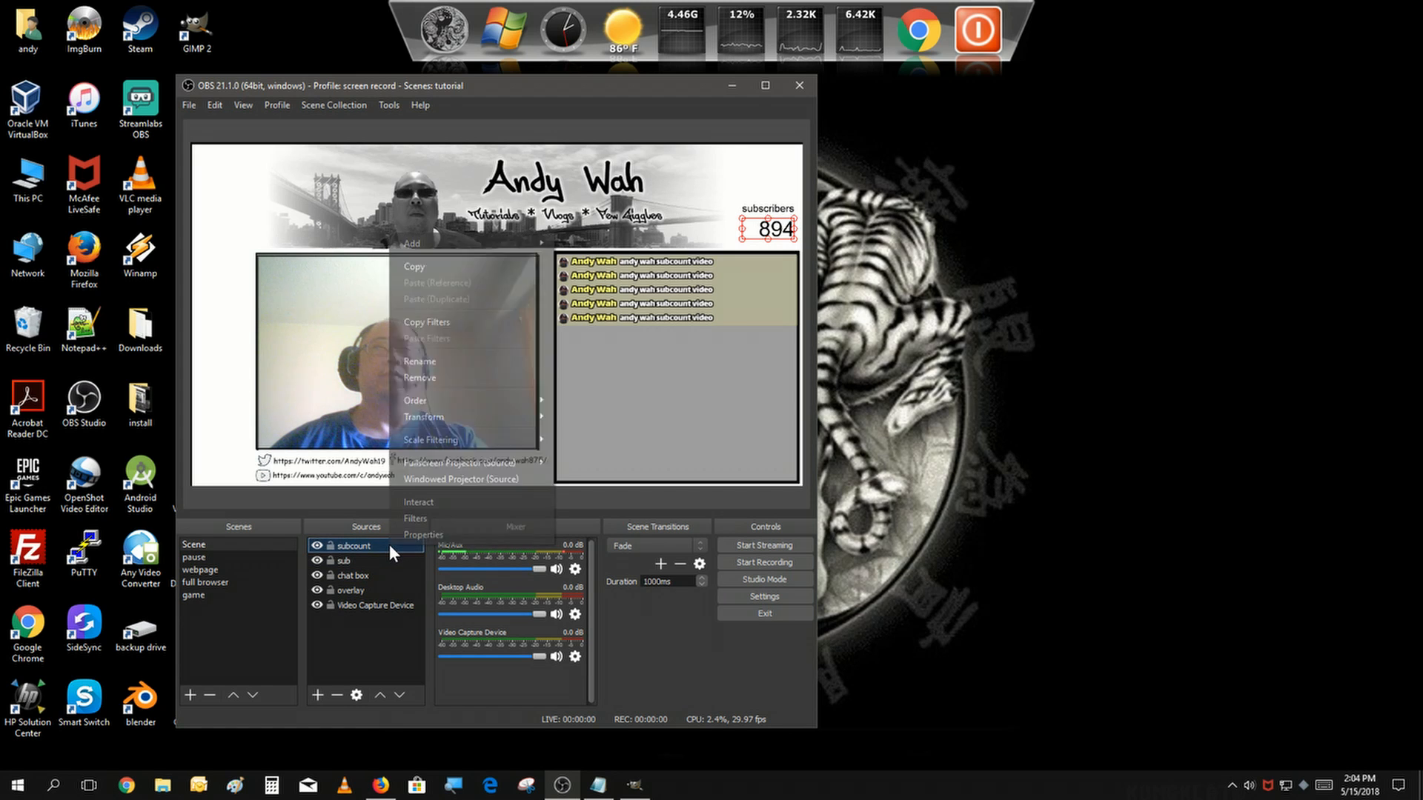
click(400, 535)
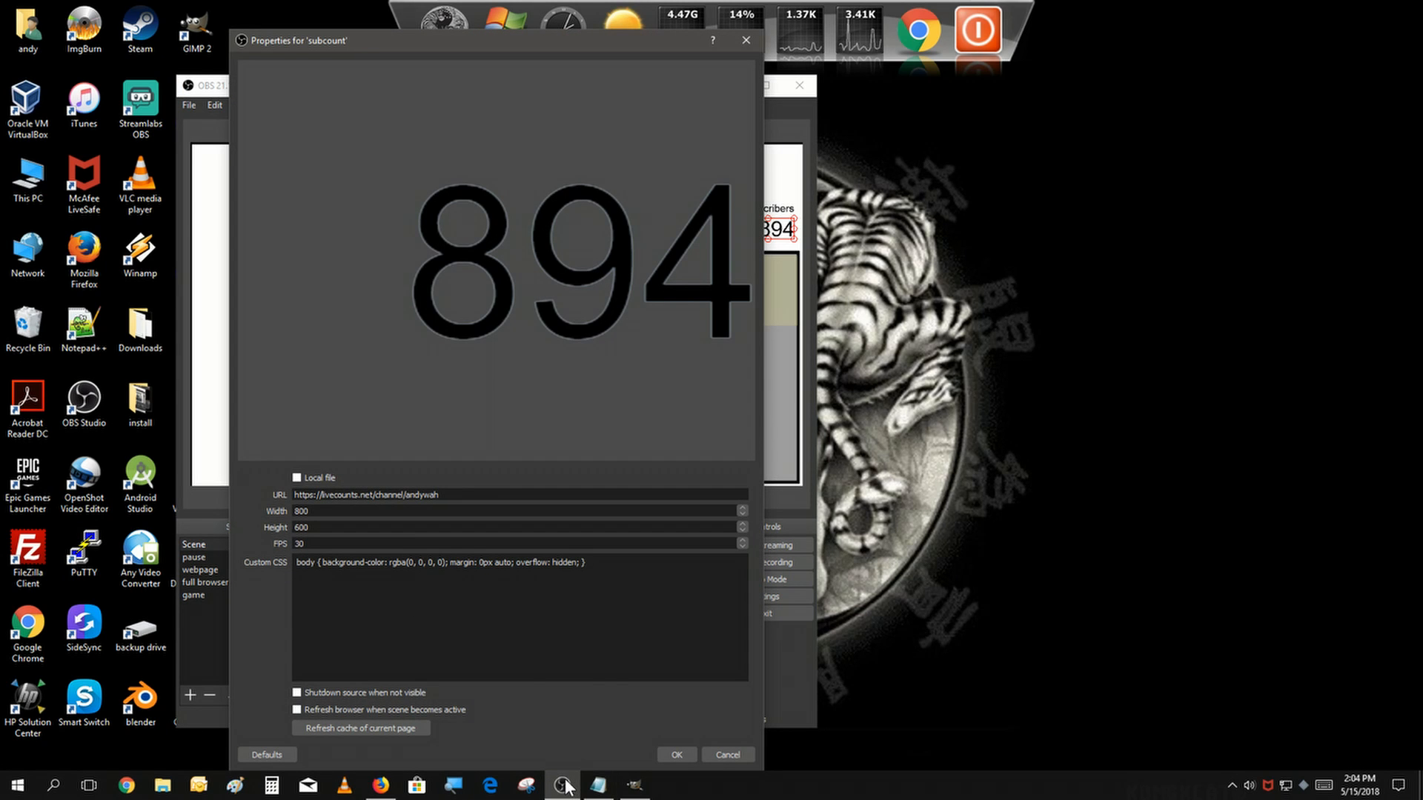
Switch to New Text Document.txt in Notepad and copy all of its CSS, from the Shadows Into Light import to the closing brace
click(596, 787)
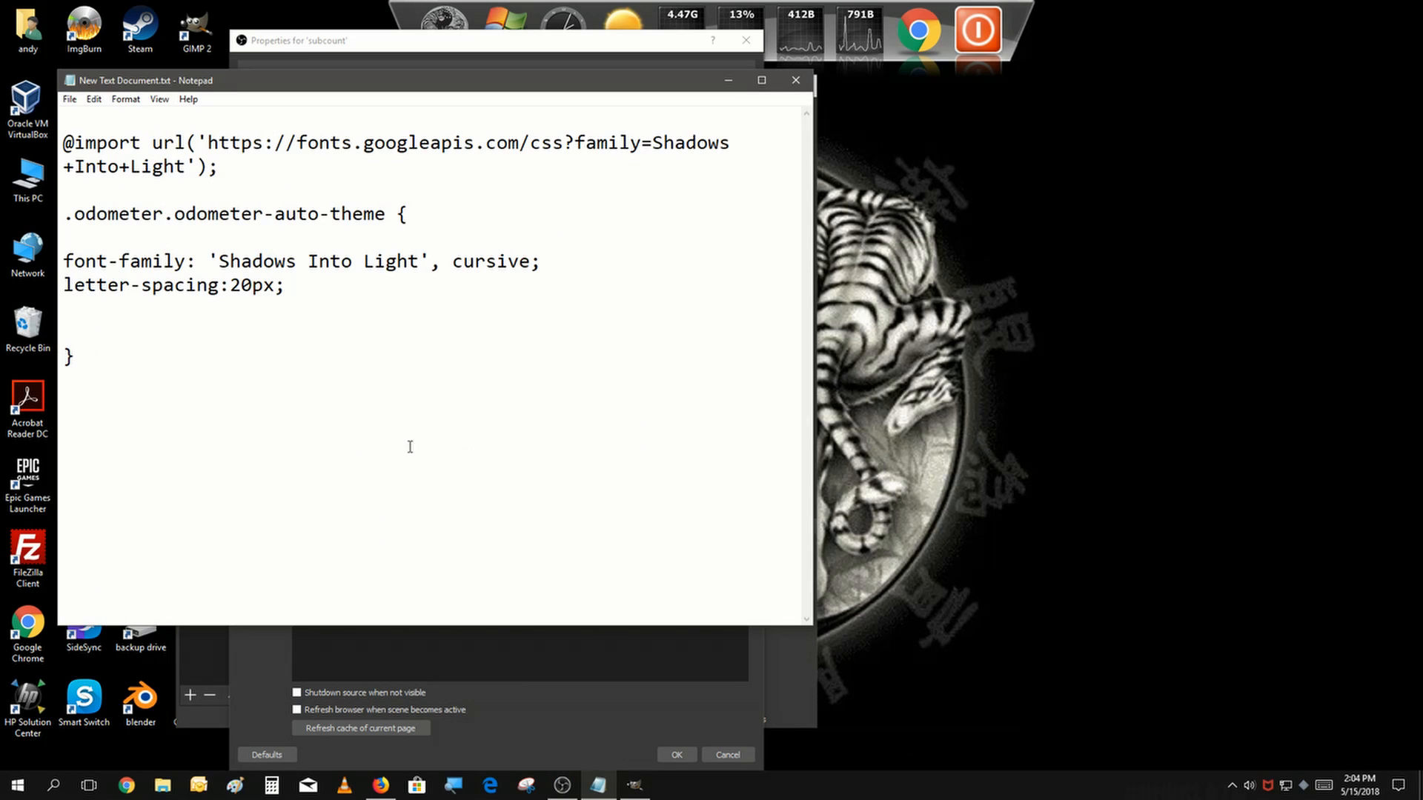
click(183, 361)
drag(183, 361, 72, 119)
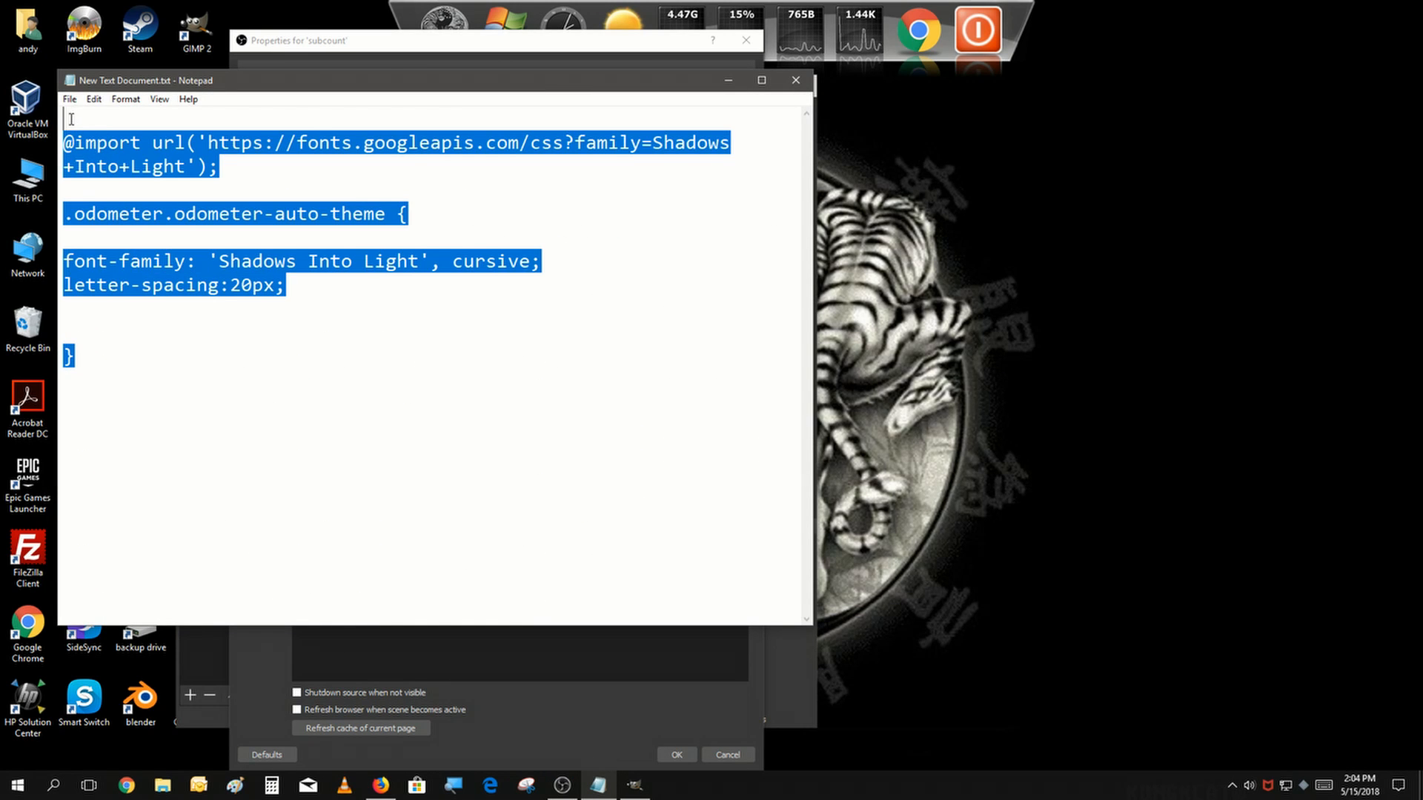
right_click(129, 173)
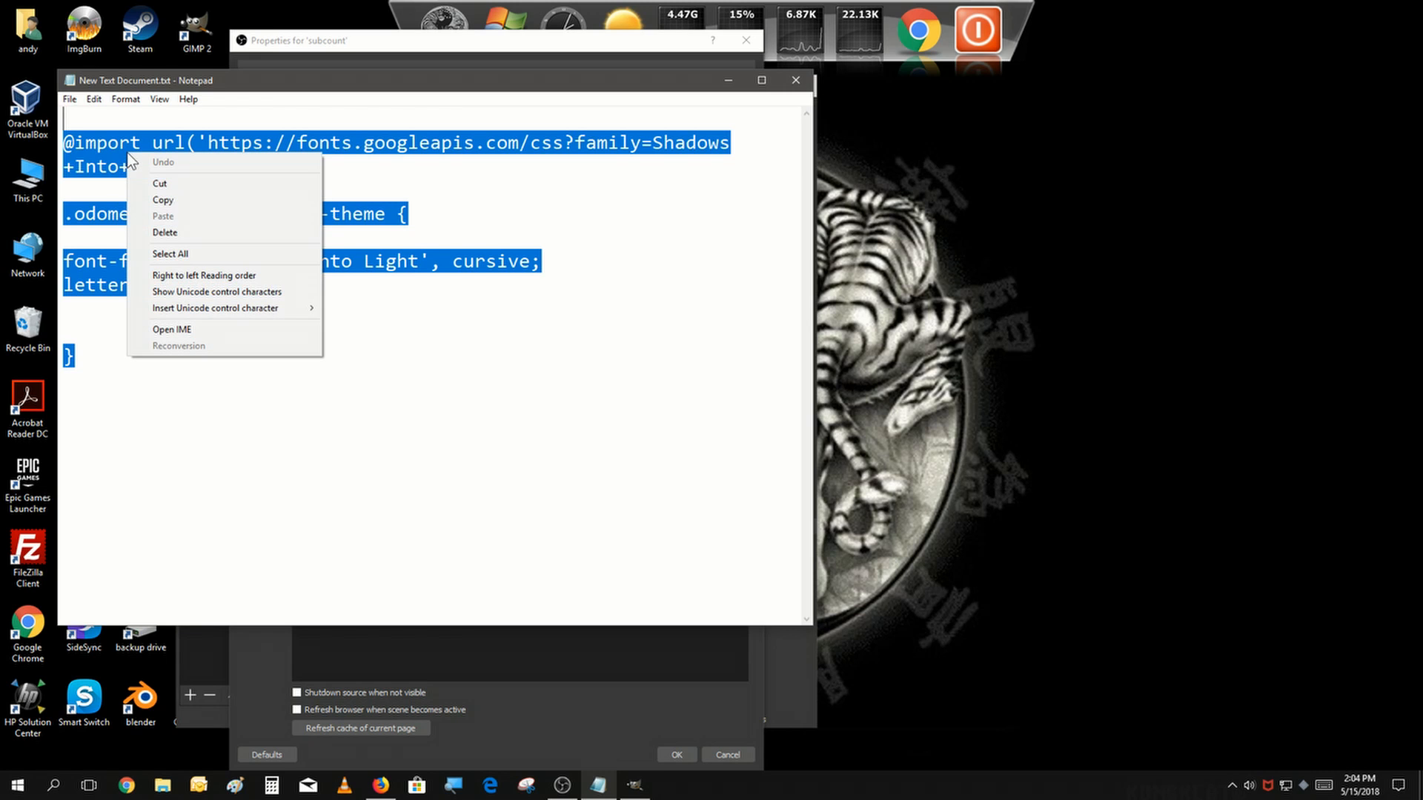
click(139, 201)
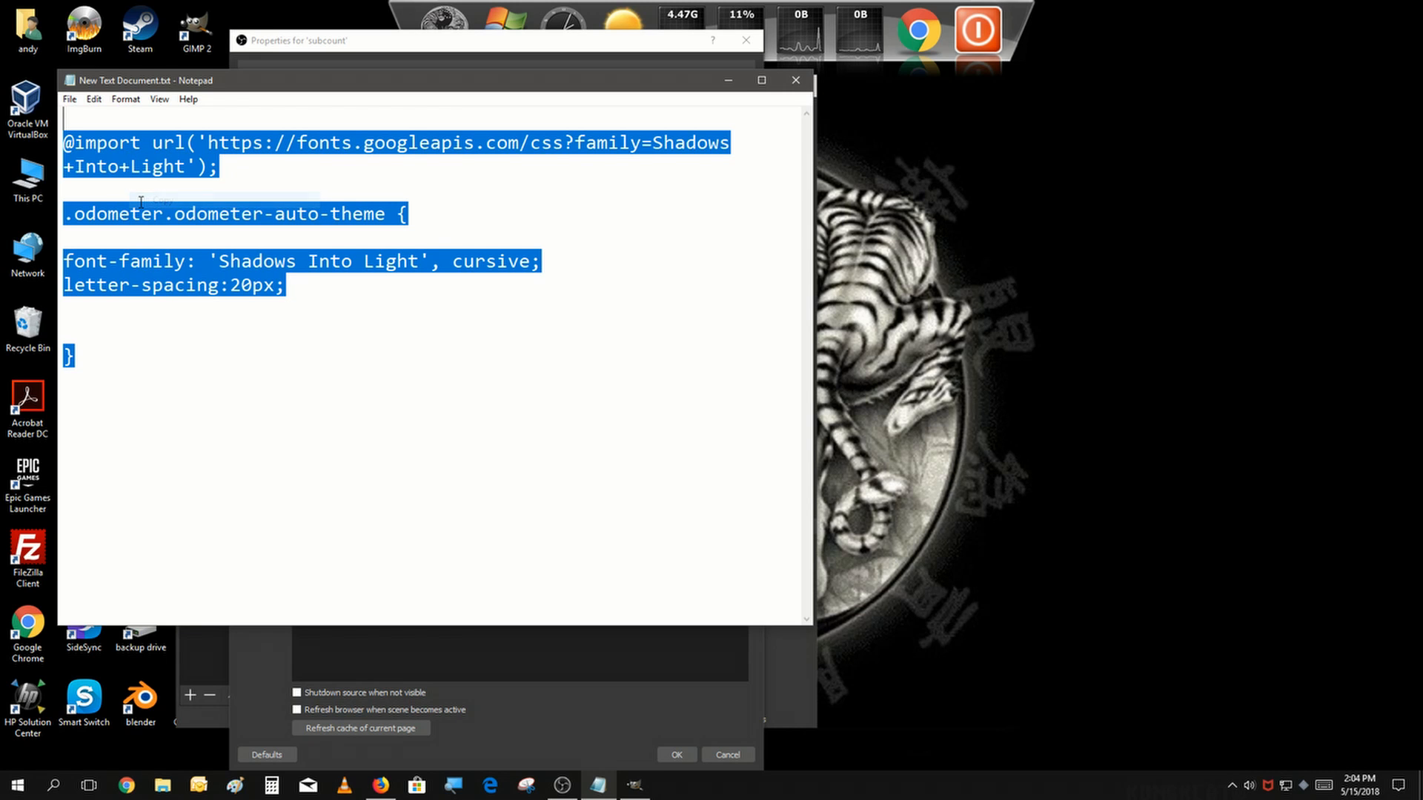
Back in OBS, replace the subcount source's entire custom CSS with the copied code and accept the properties
click(483, 662)
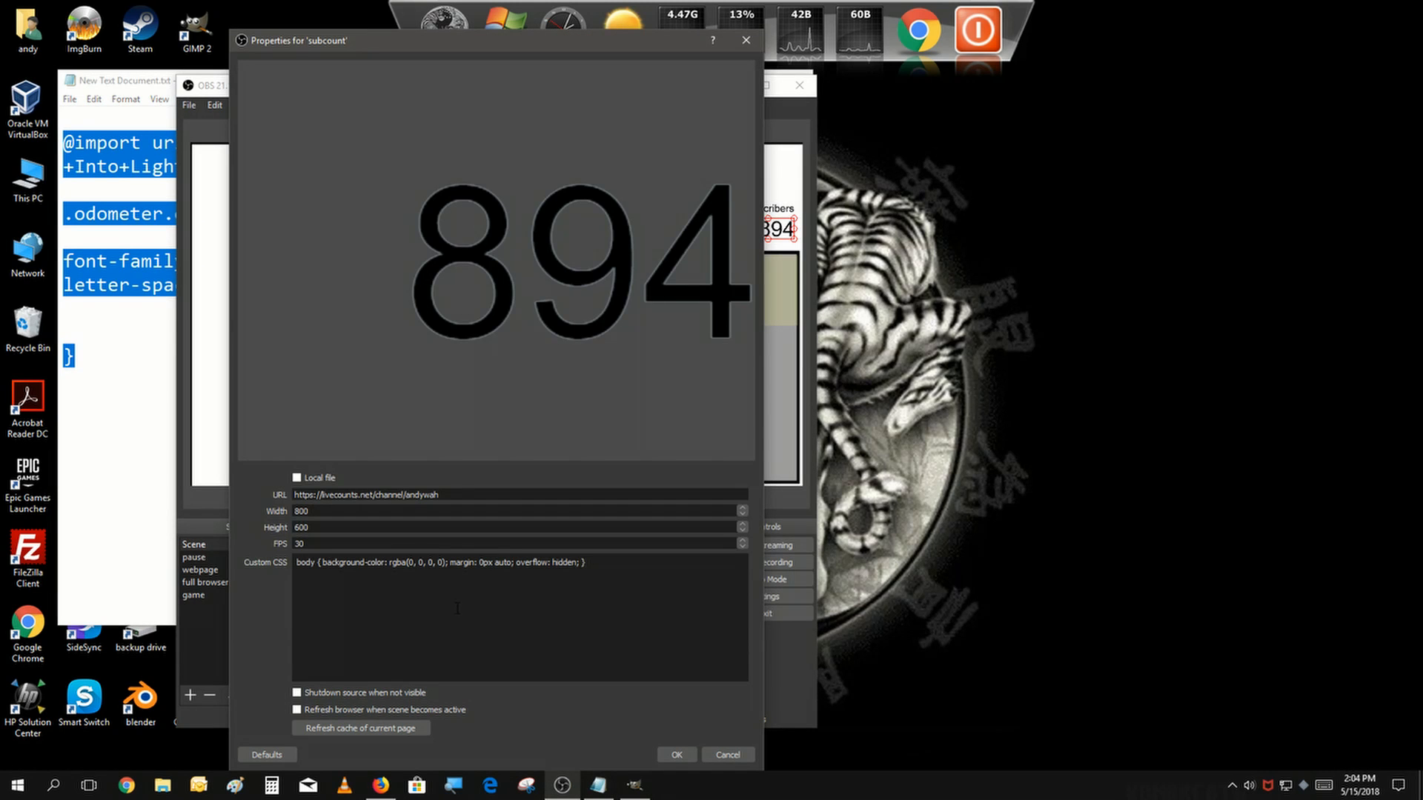
key(ctrl+a)
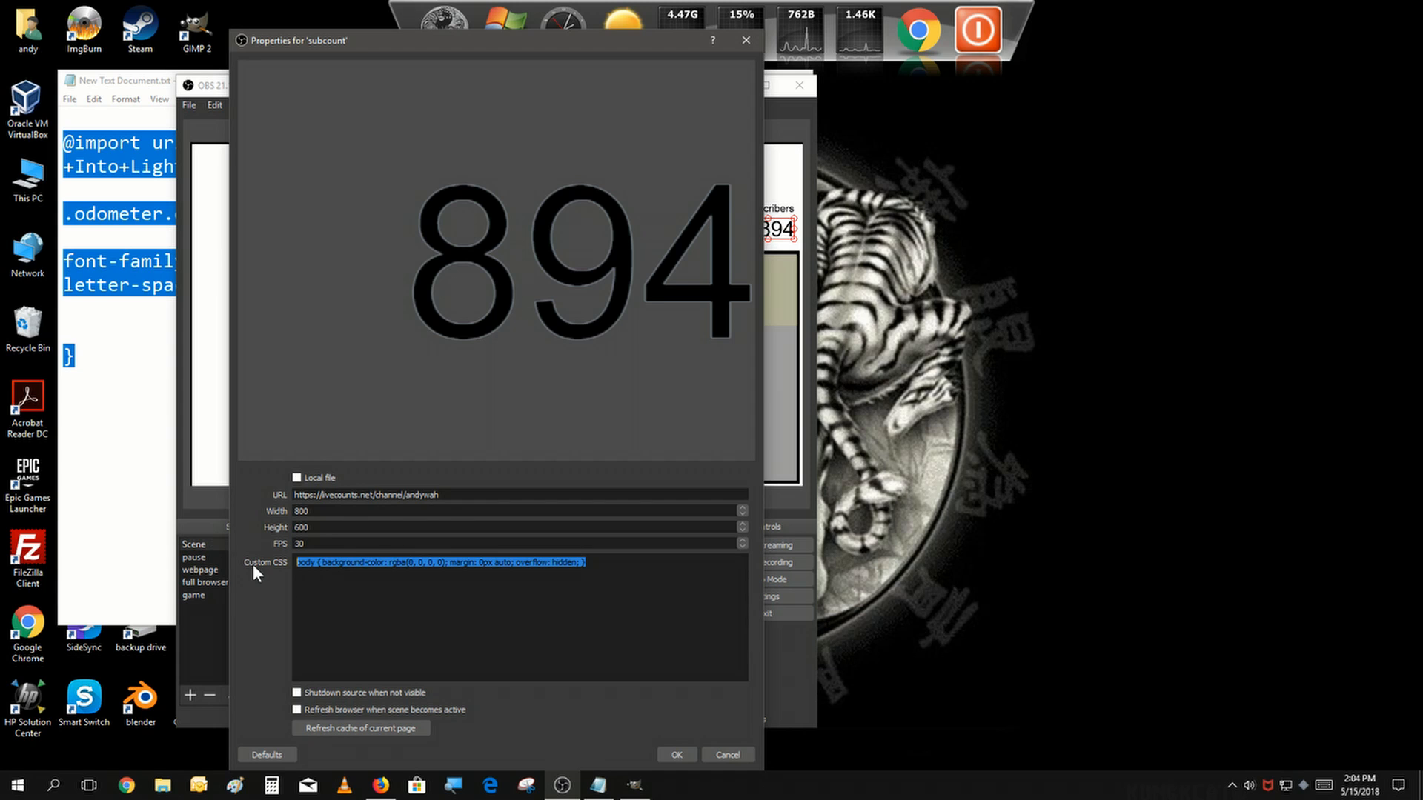
right_click(366, 567)
click(378, 649)
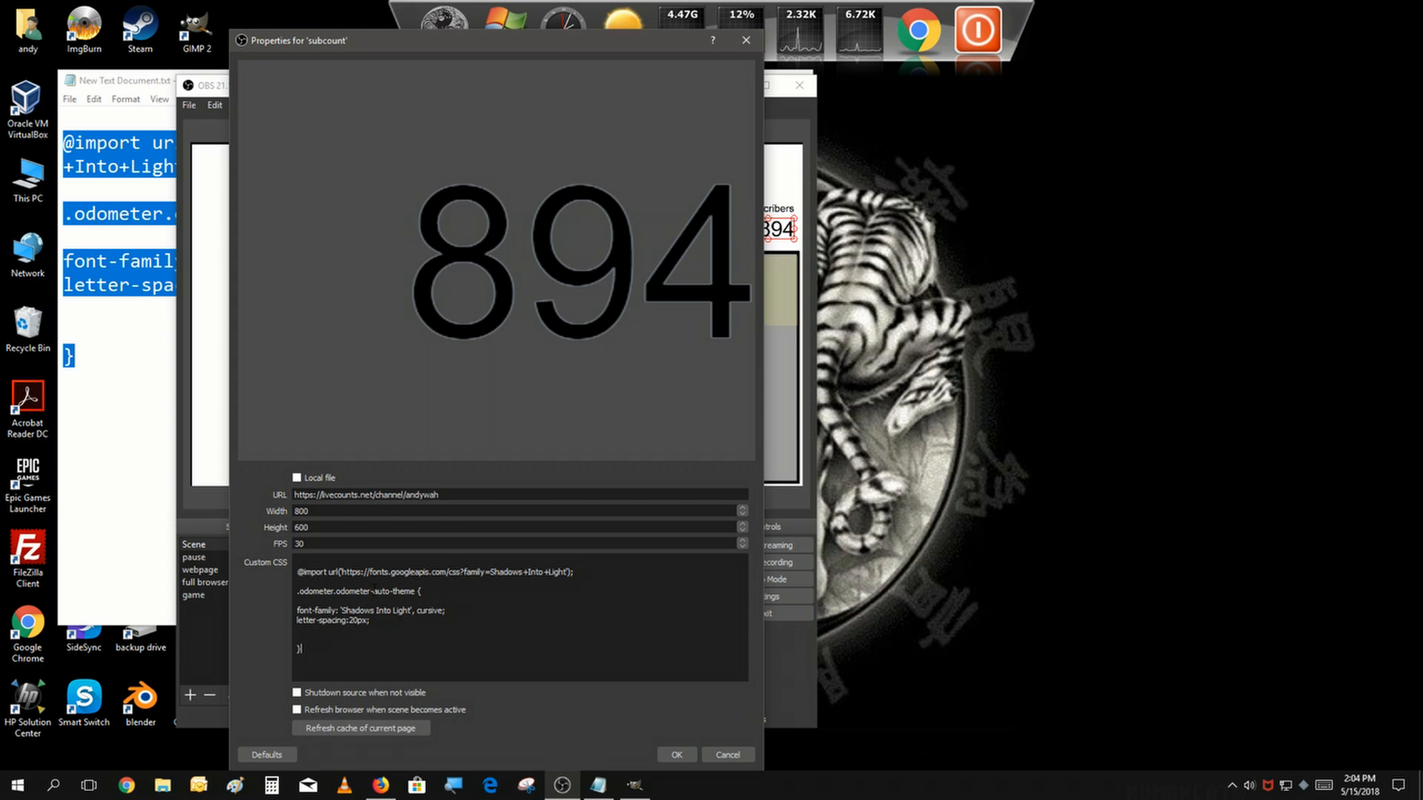
click(665, 751)
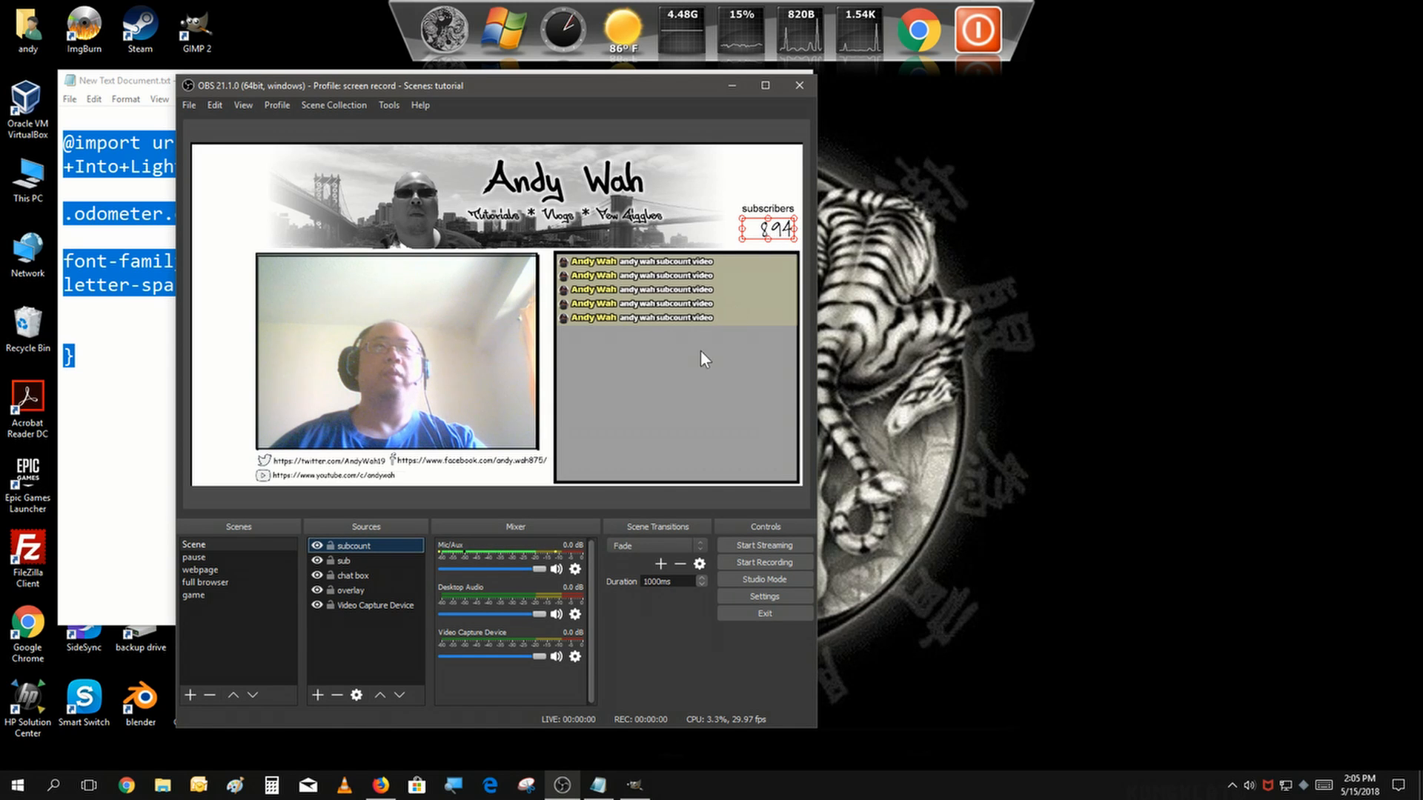
Reopen the subcount source's properties, switch to Firefox, and open Google Fonts in a new tab through a "google font" search
right_click(341, 543)
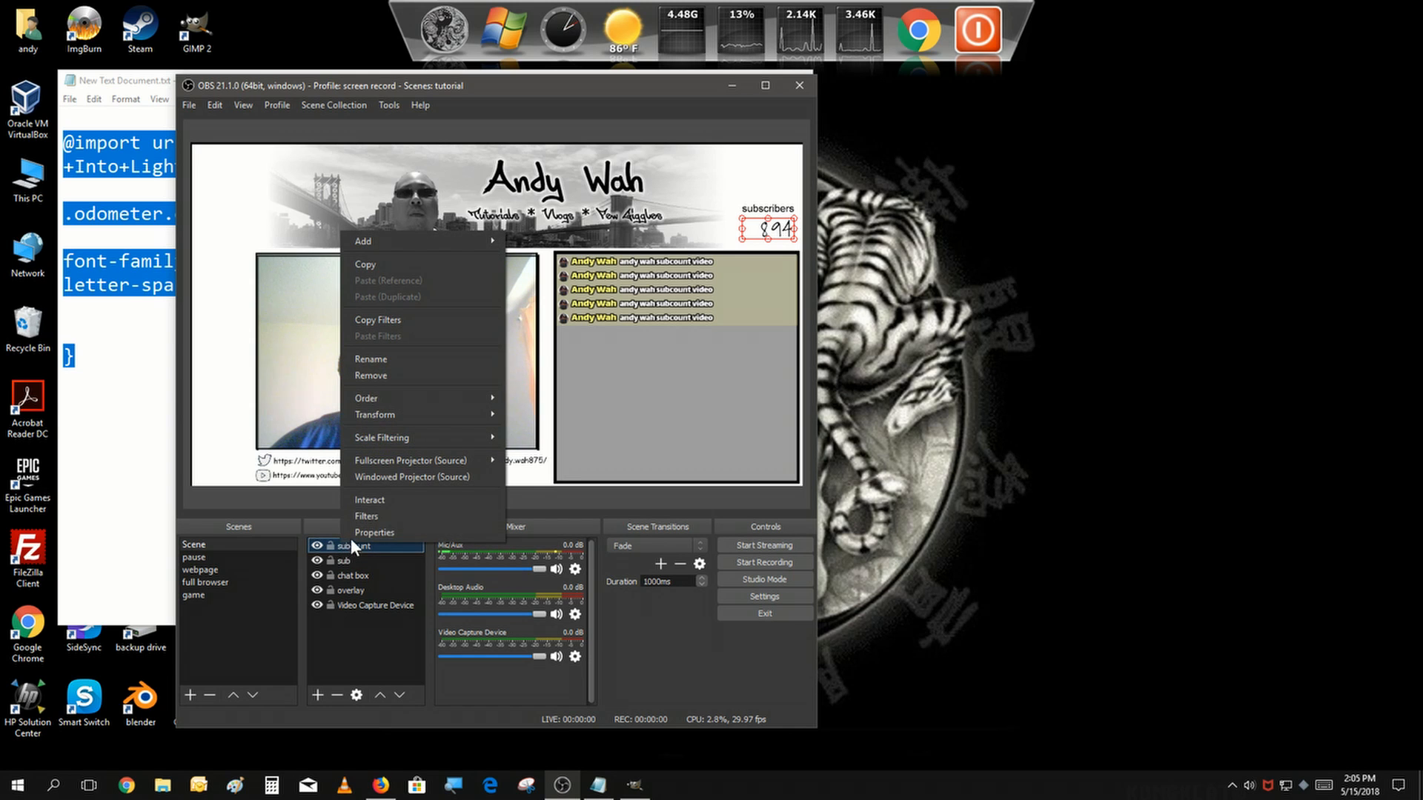
click(368, 531)
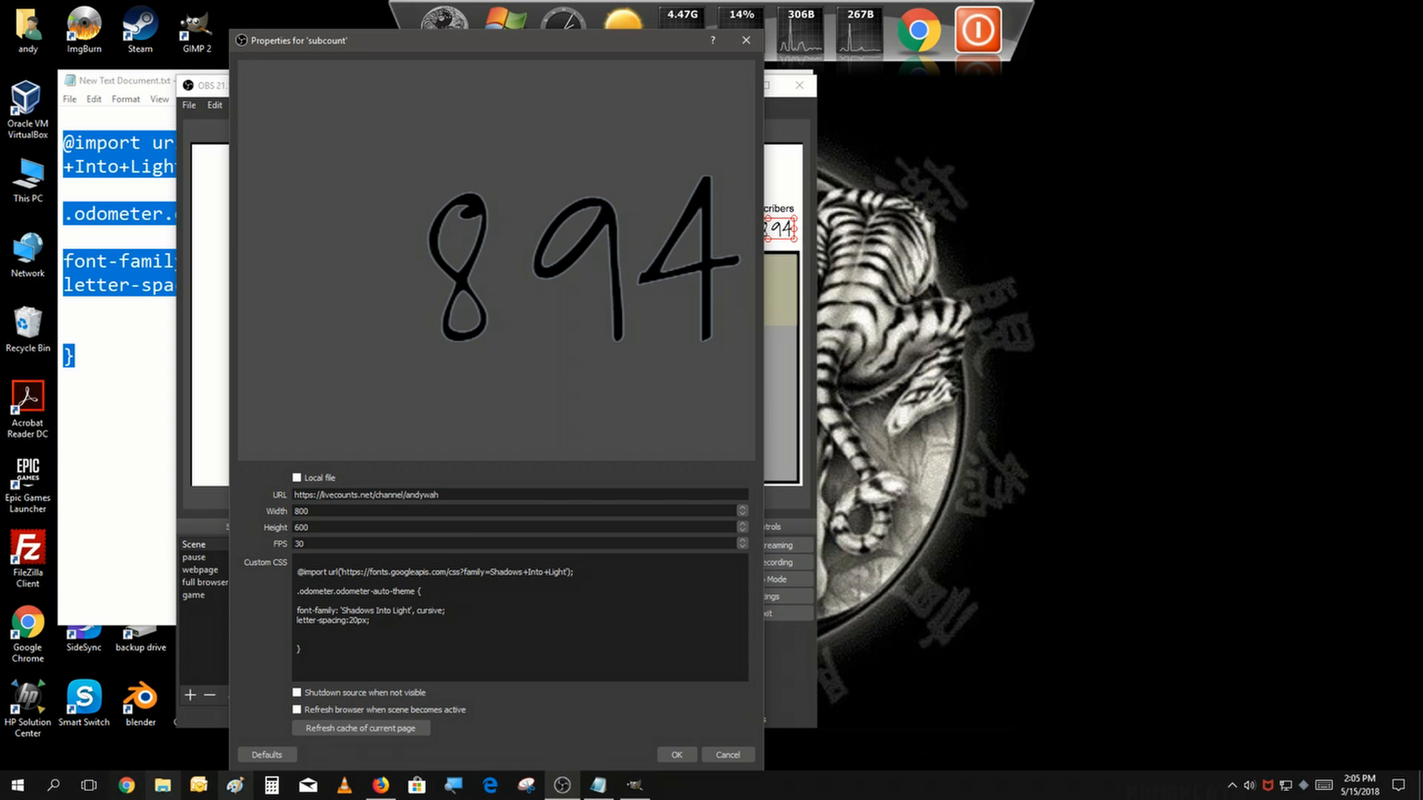
click(385, 791)
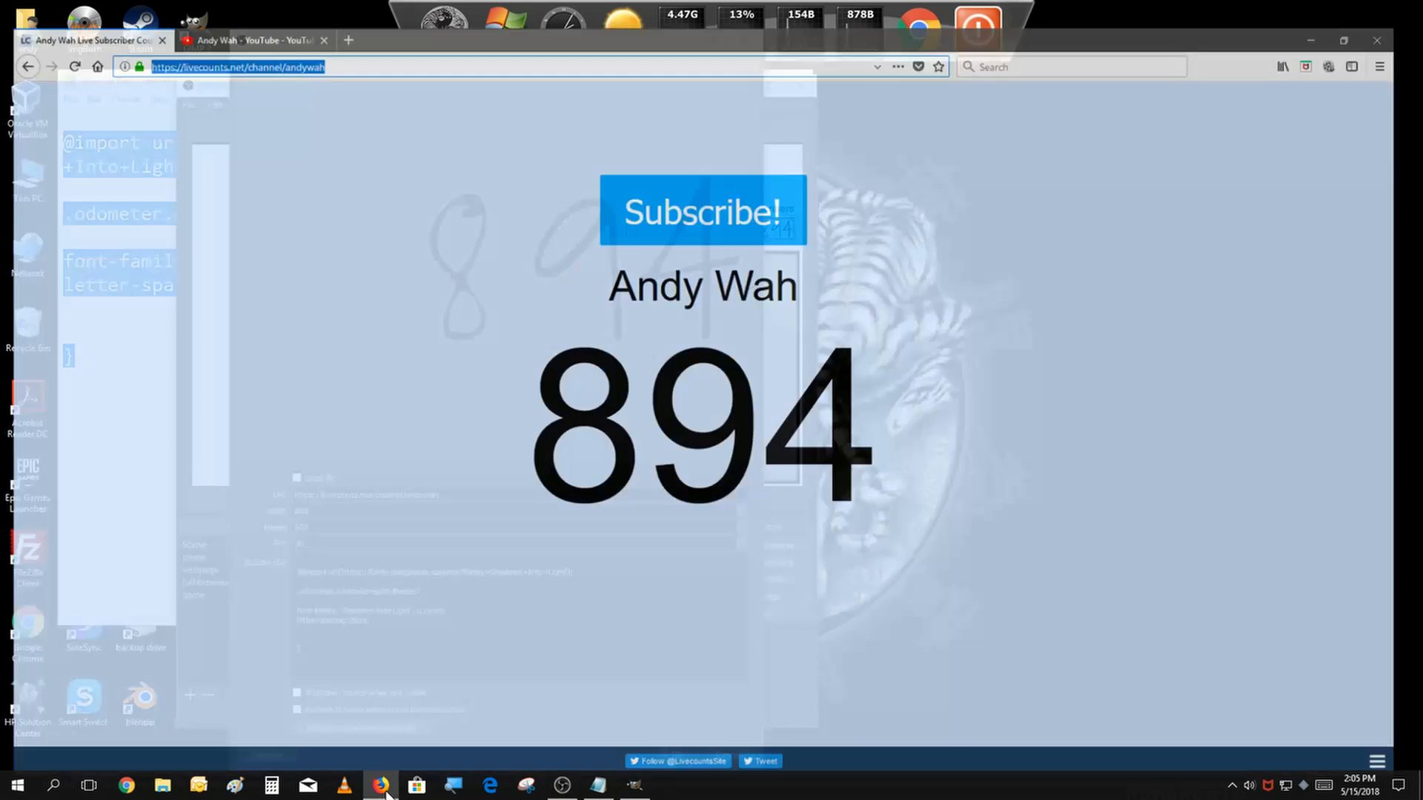
text(')
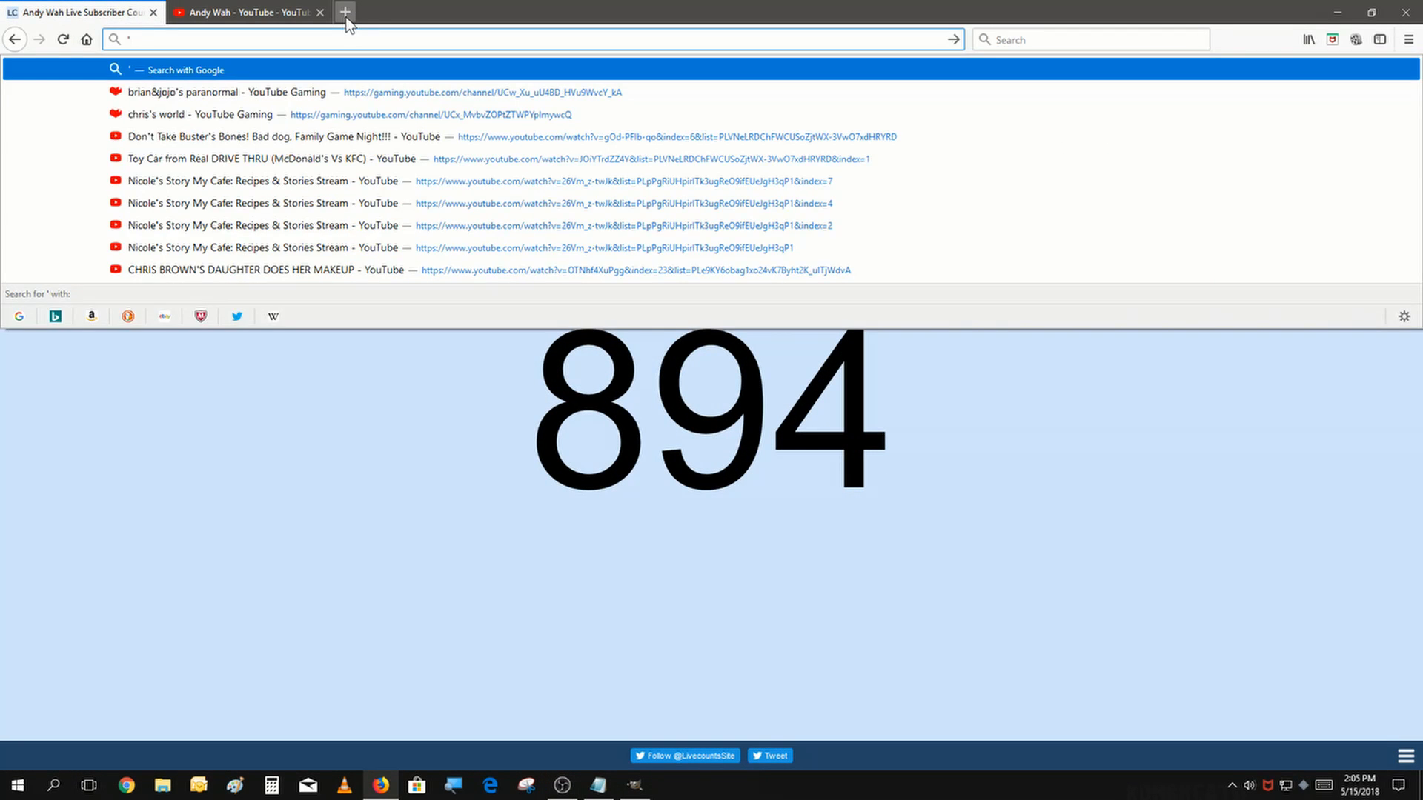
click(345, 15)
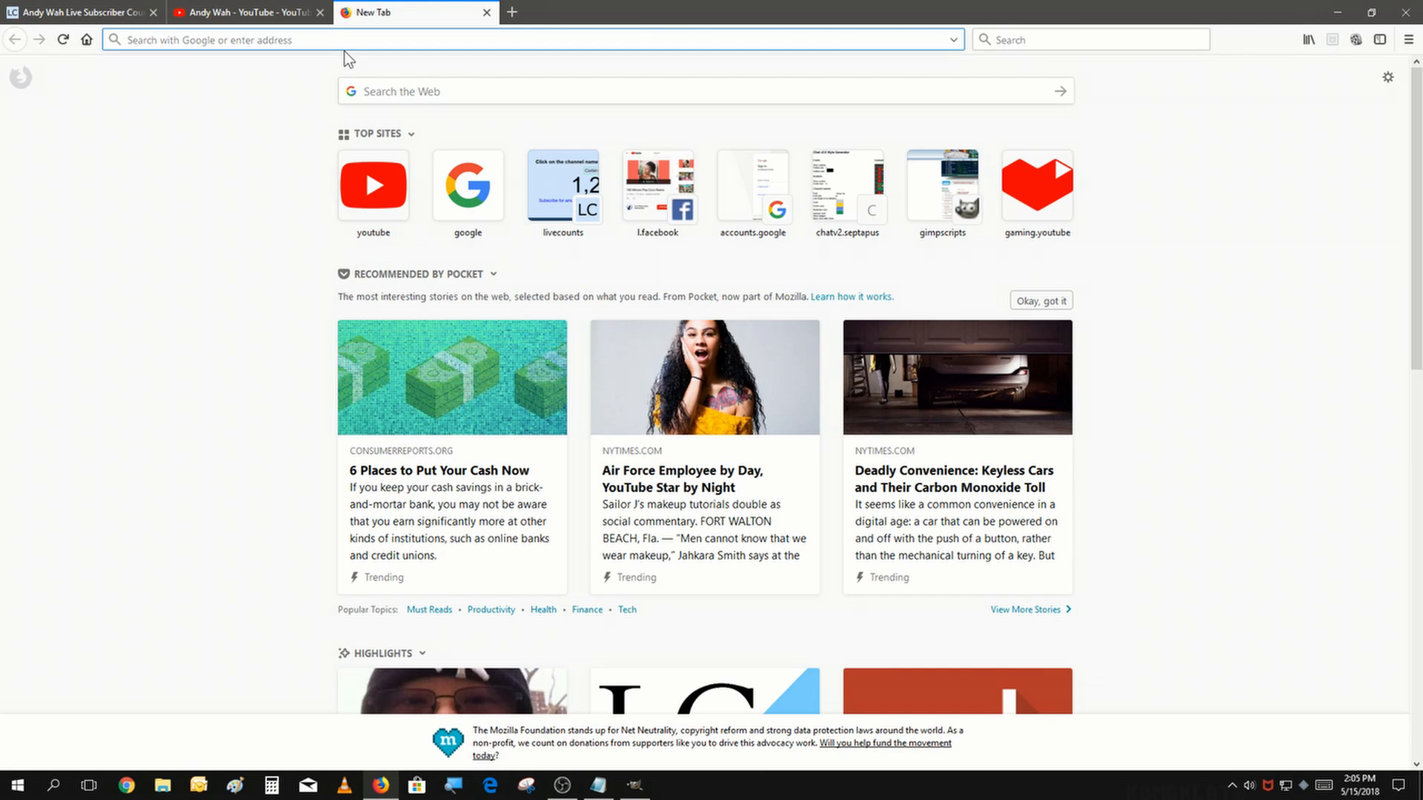
text(google.com/)
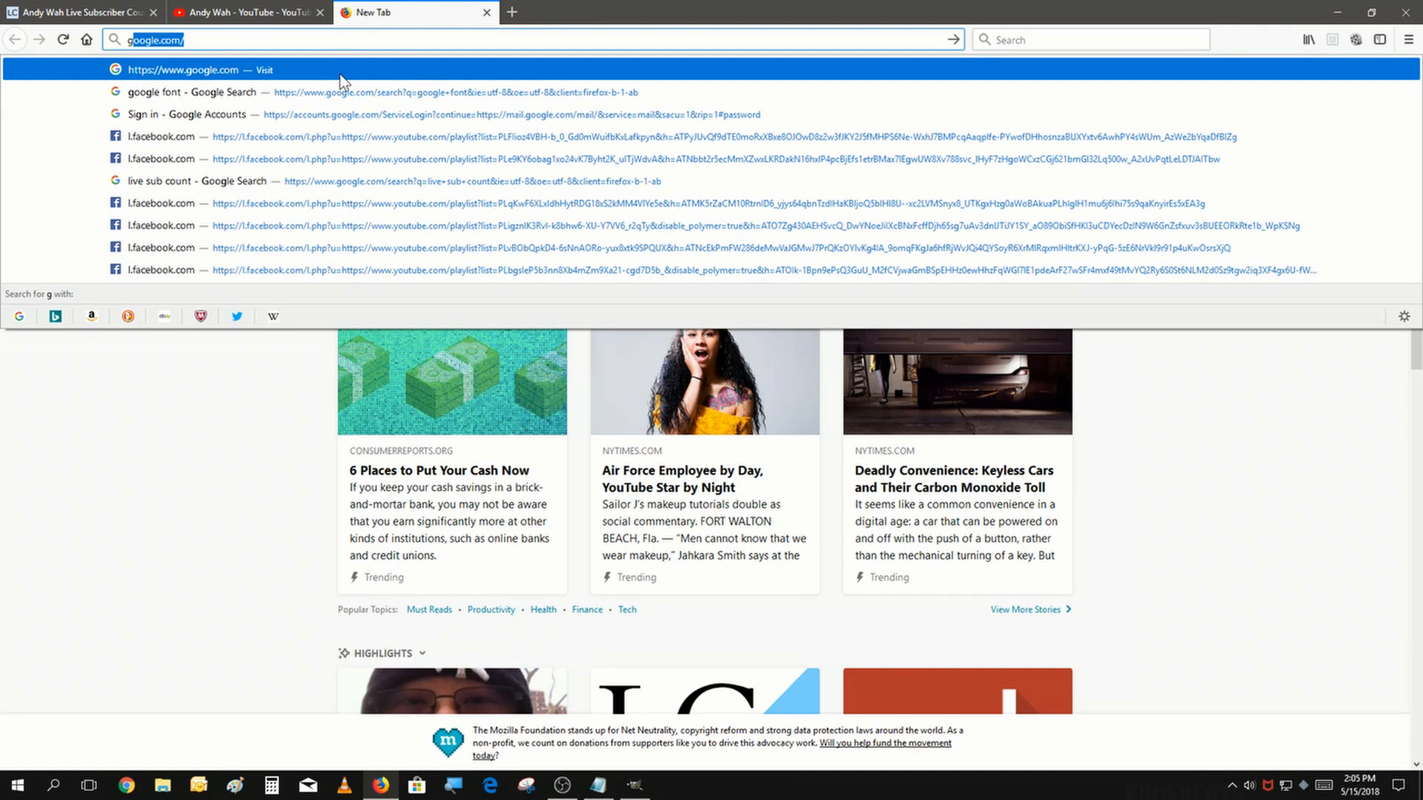
click(326, 99)
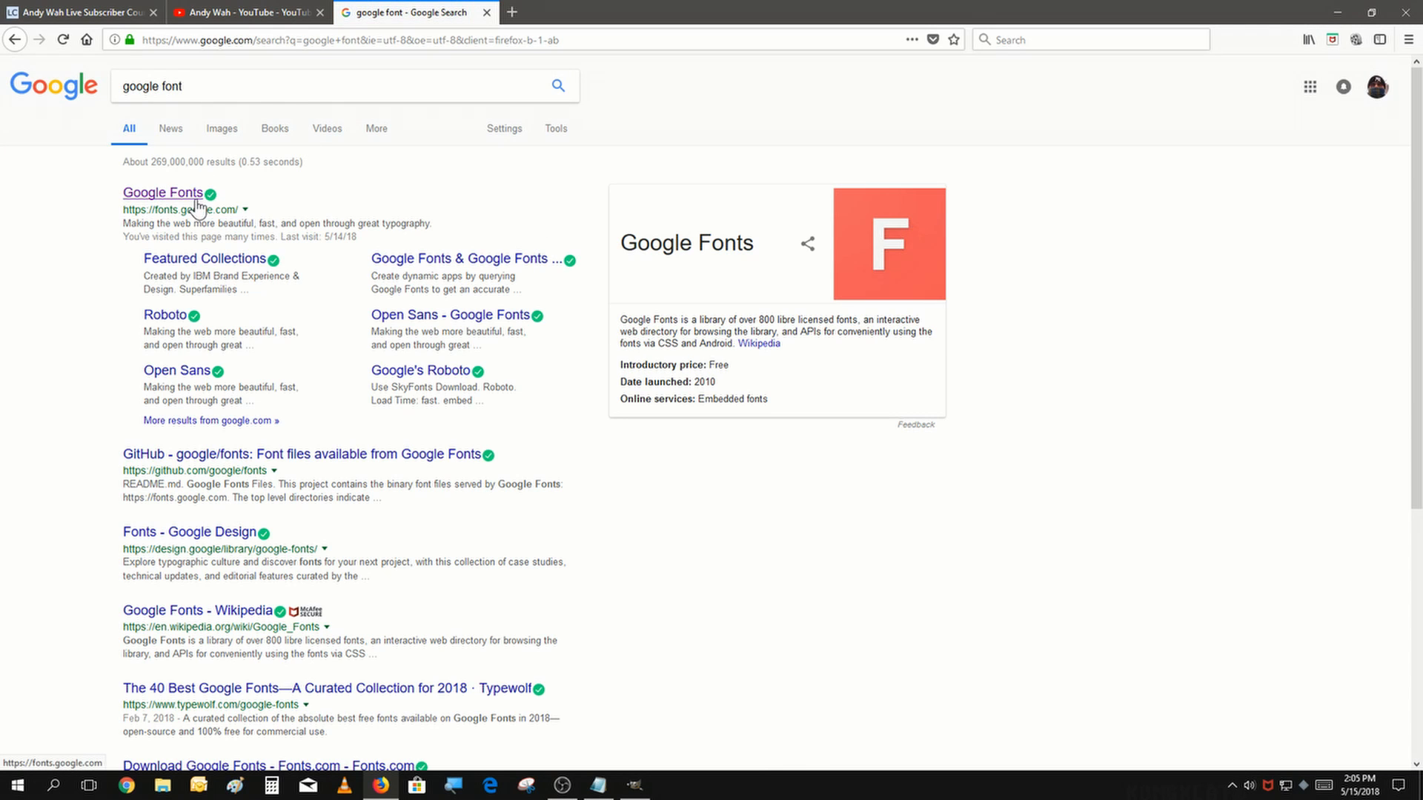
click(191, 204)
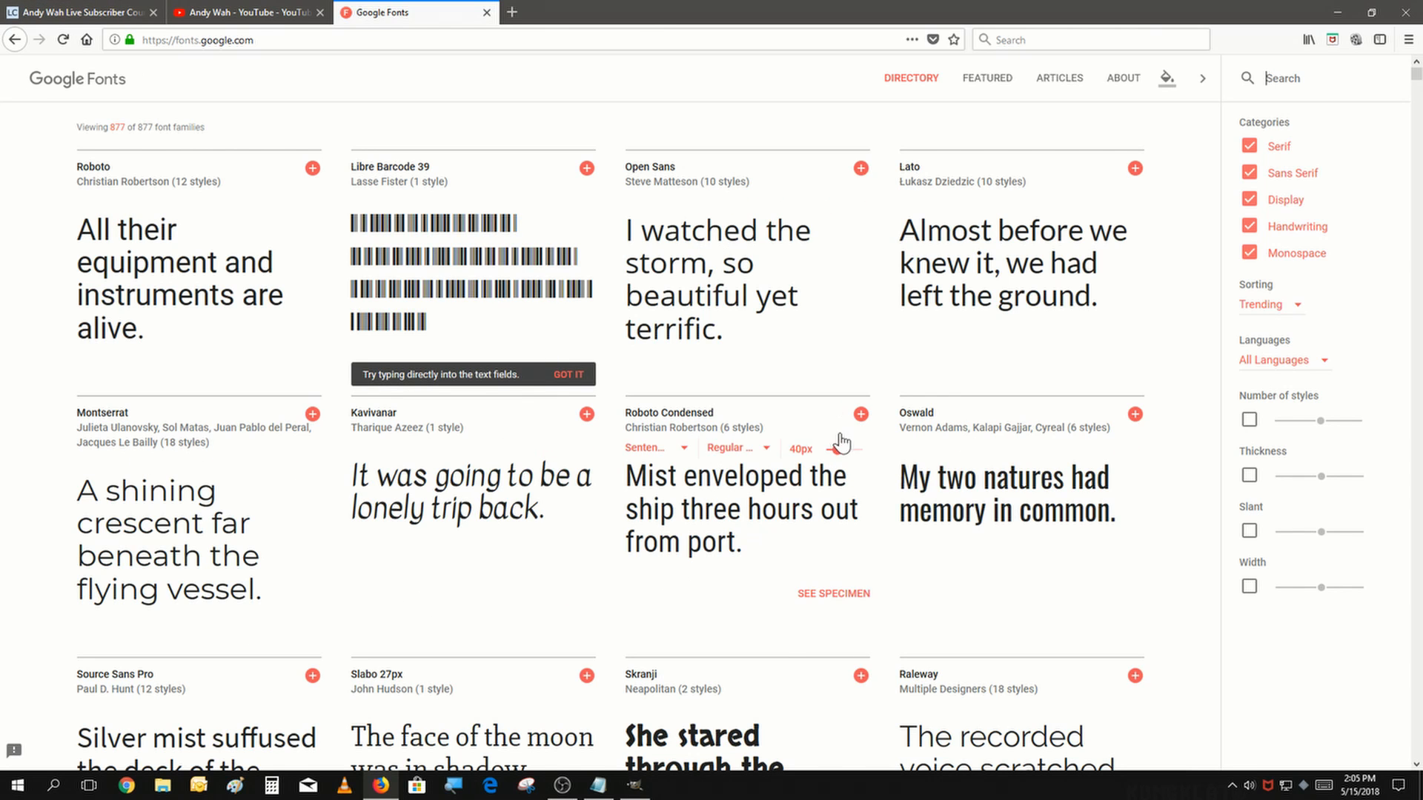
click(860, 415)
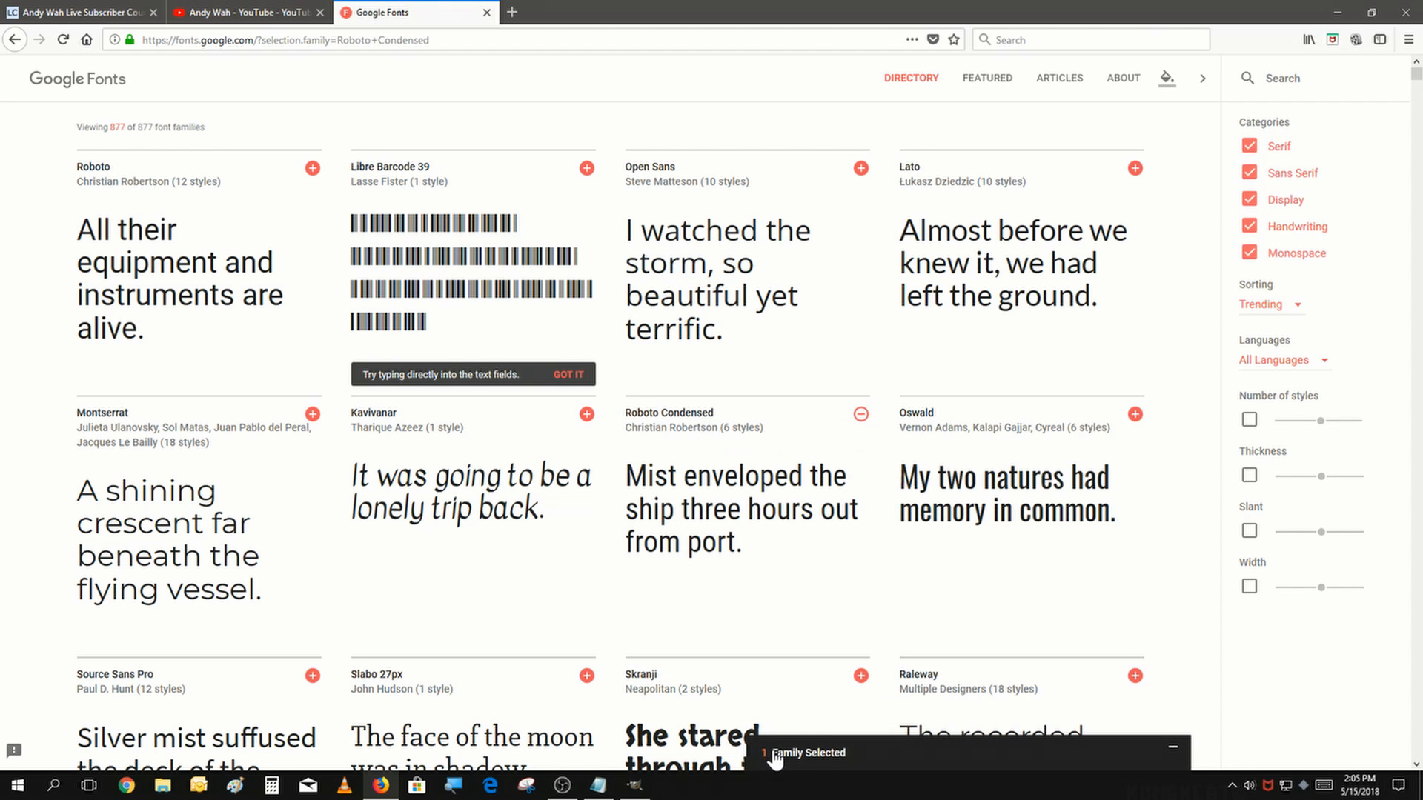
click(774, 757)
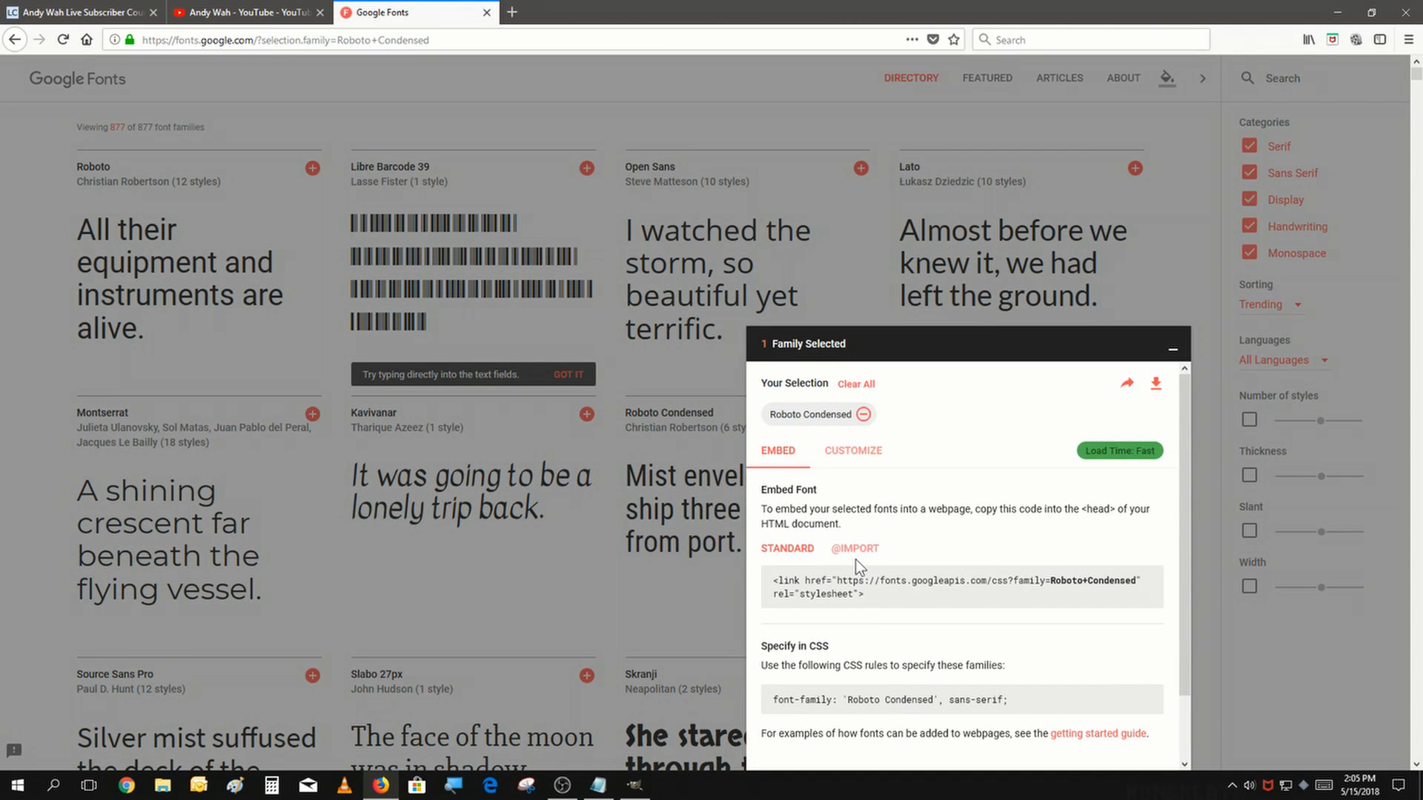
click(857, 554)
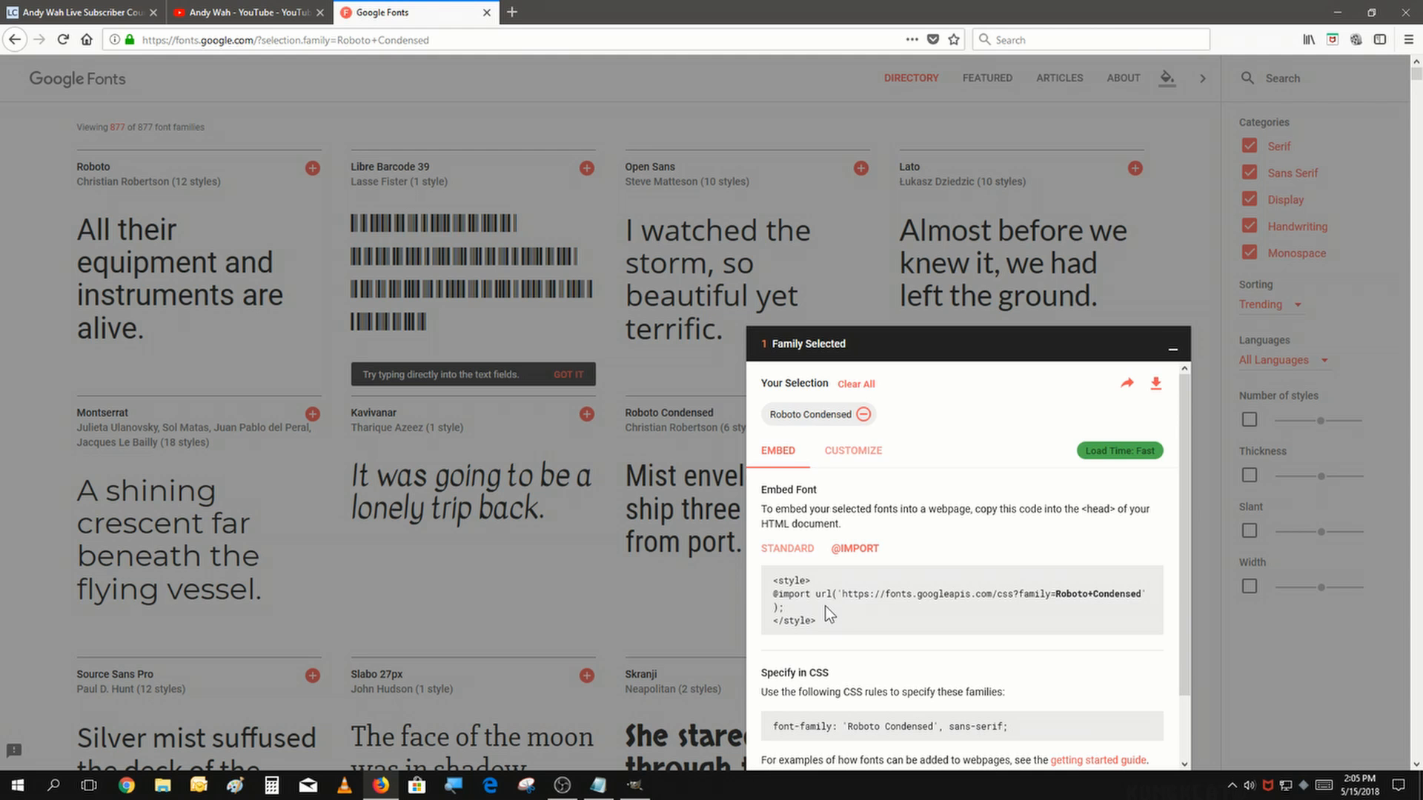
drag(824, 607, 747, 597)
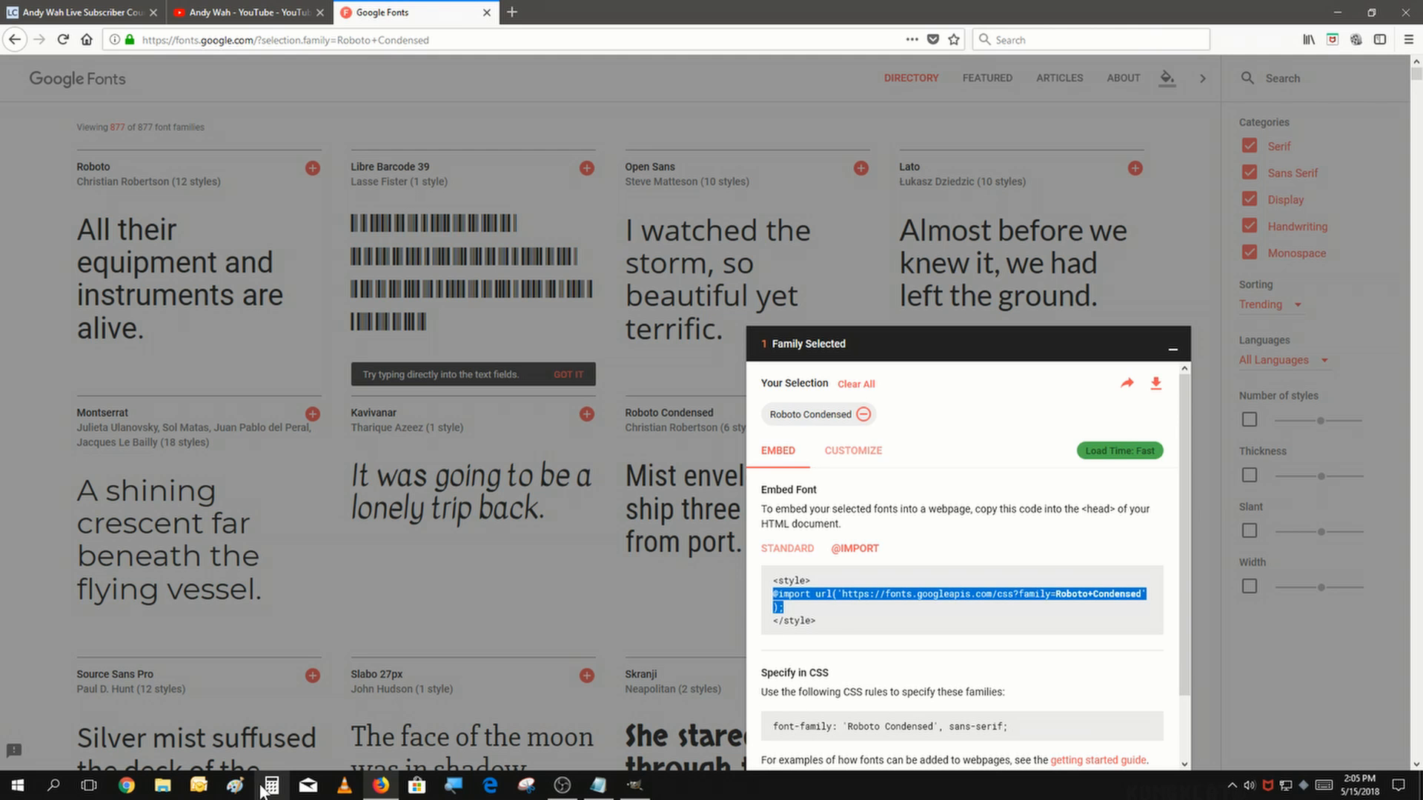
After viewing the custom CSS in OBS, copy the Roboto Condensed font-family rule from Google Fonts
click(561, 790)
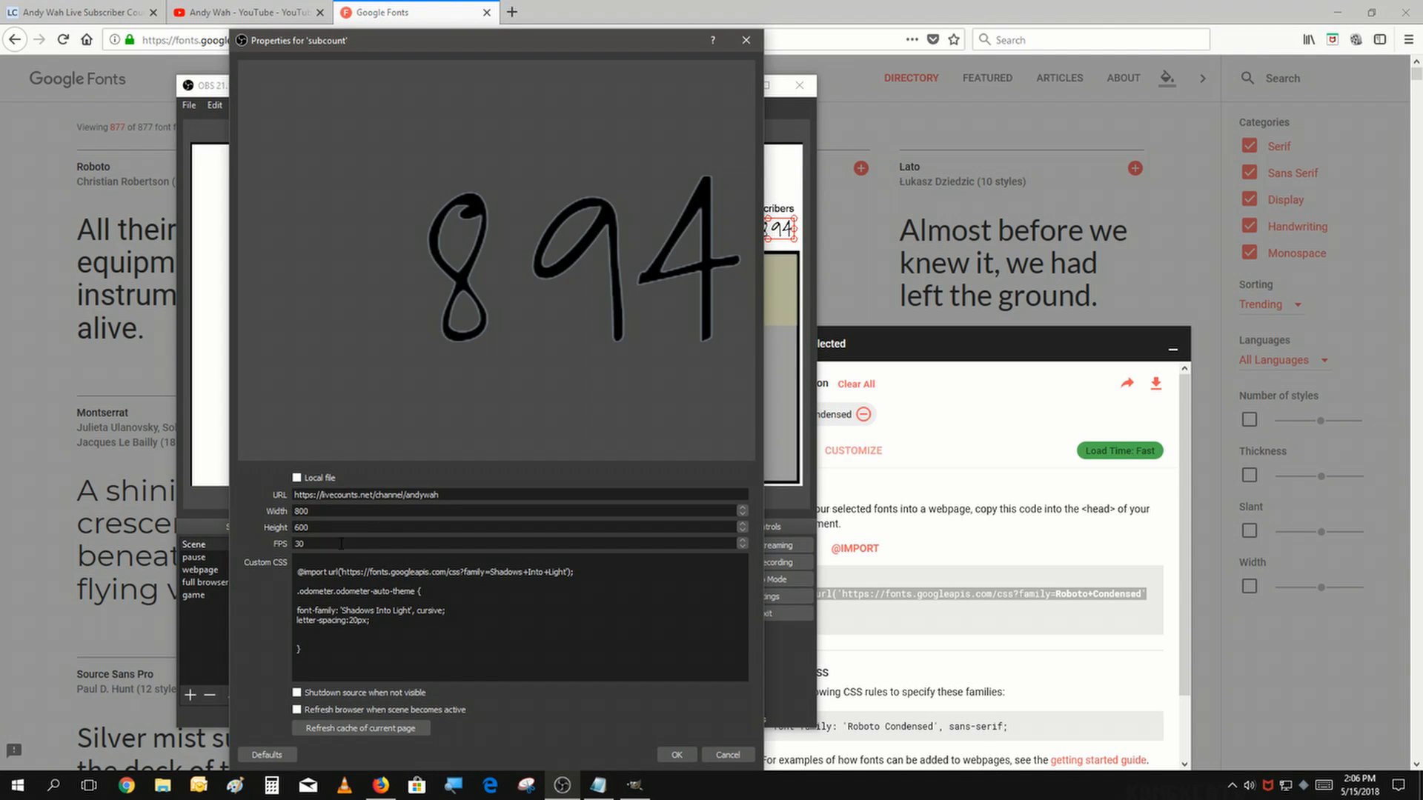
click(1032, 686)
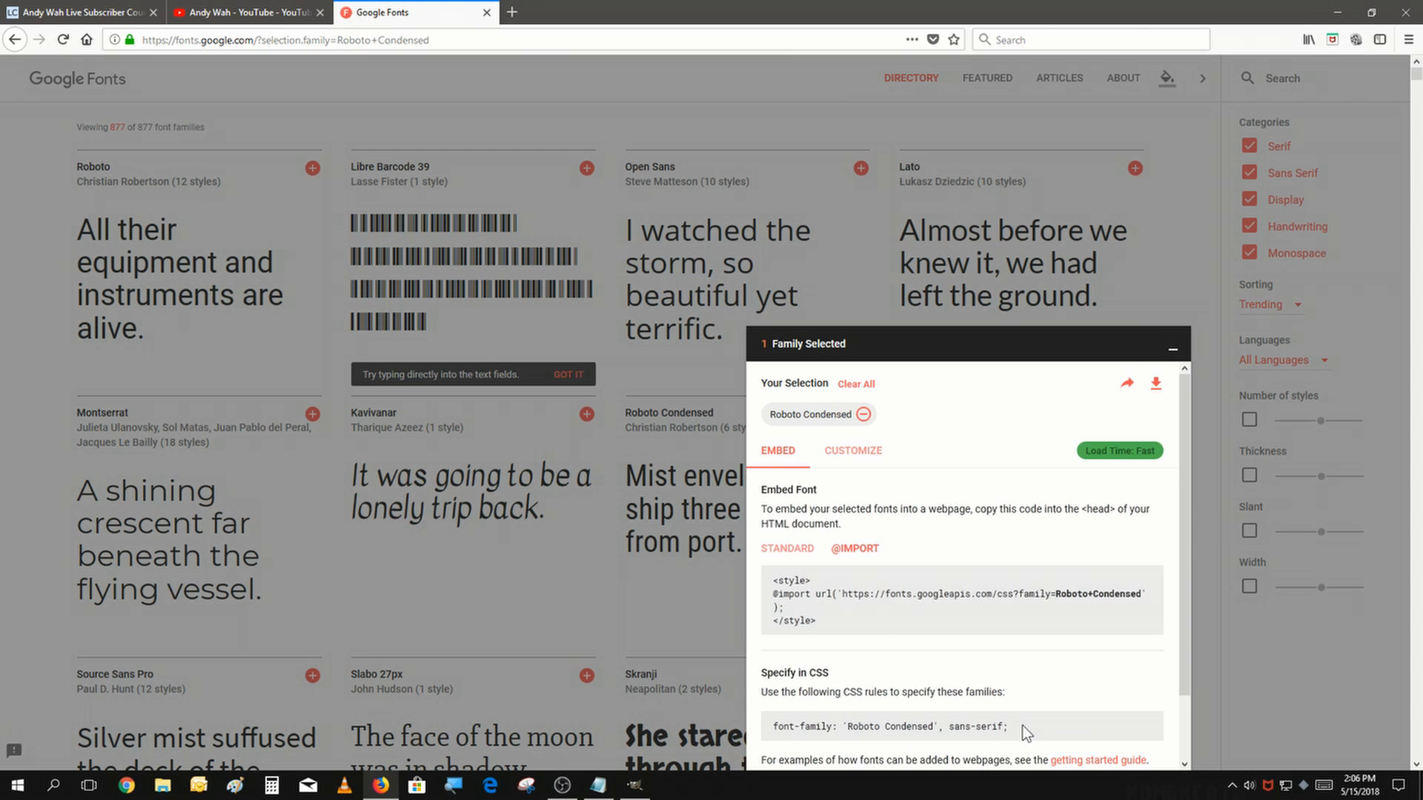
drag(1021, 725, 766, 740)
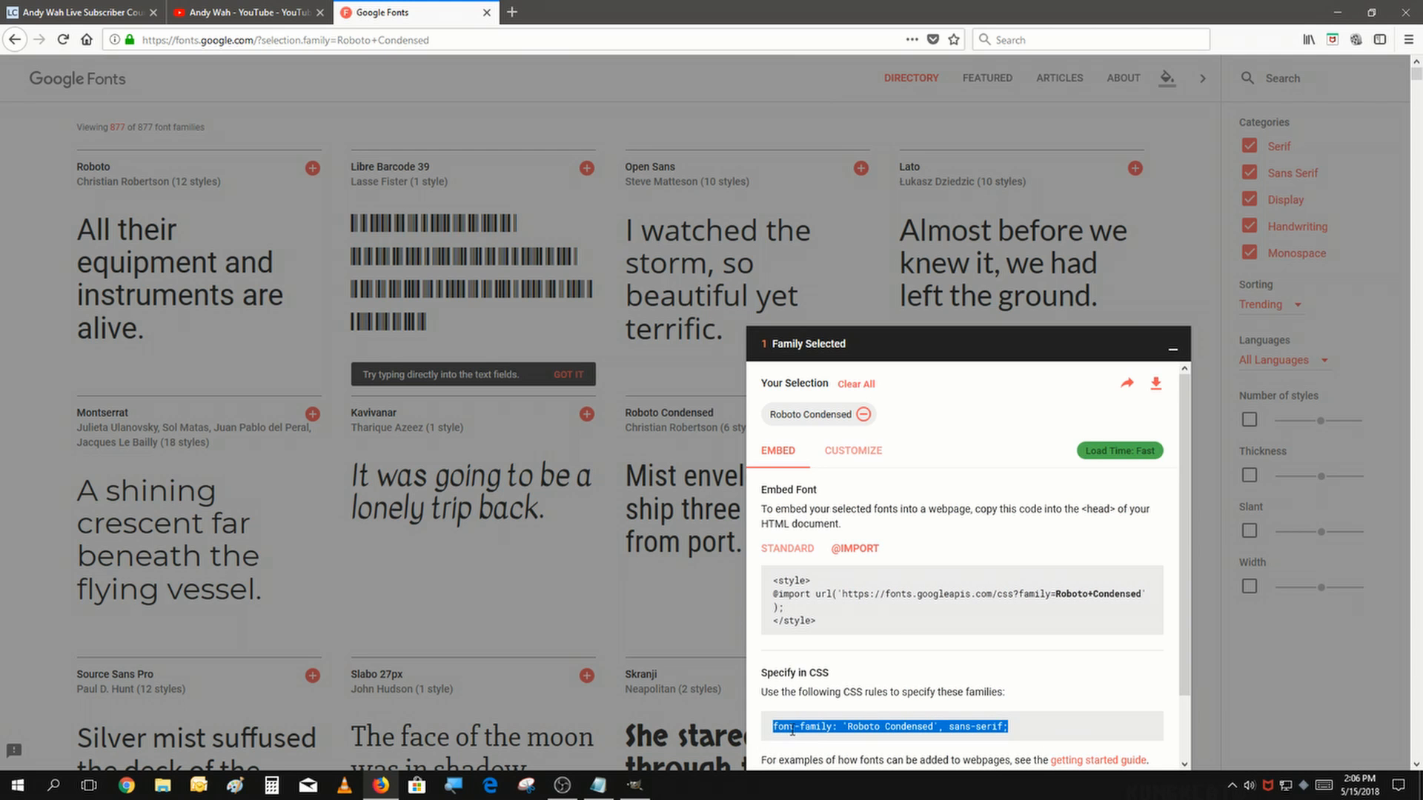
right_click(795, 730)
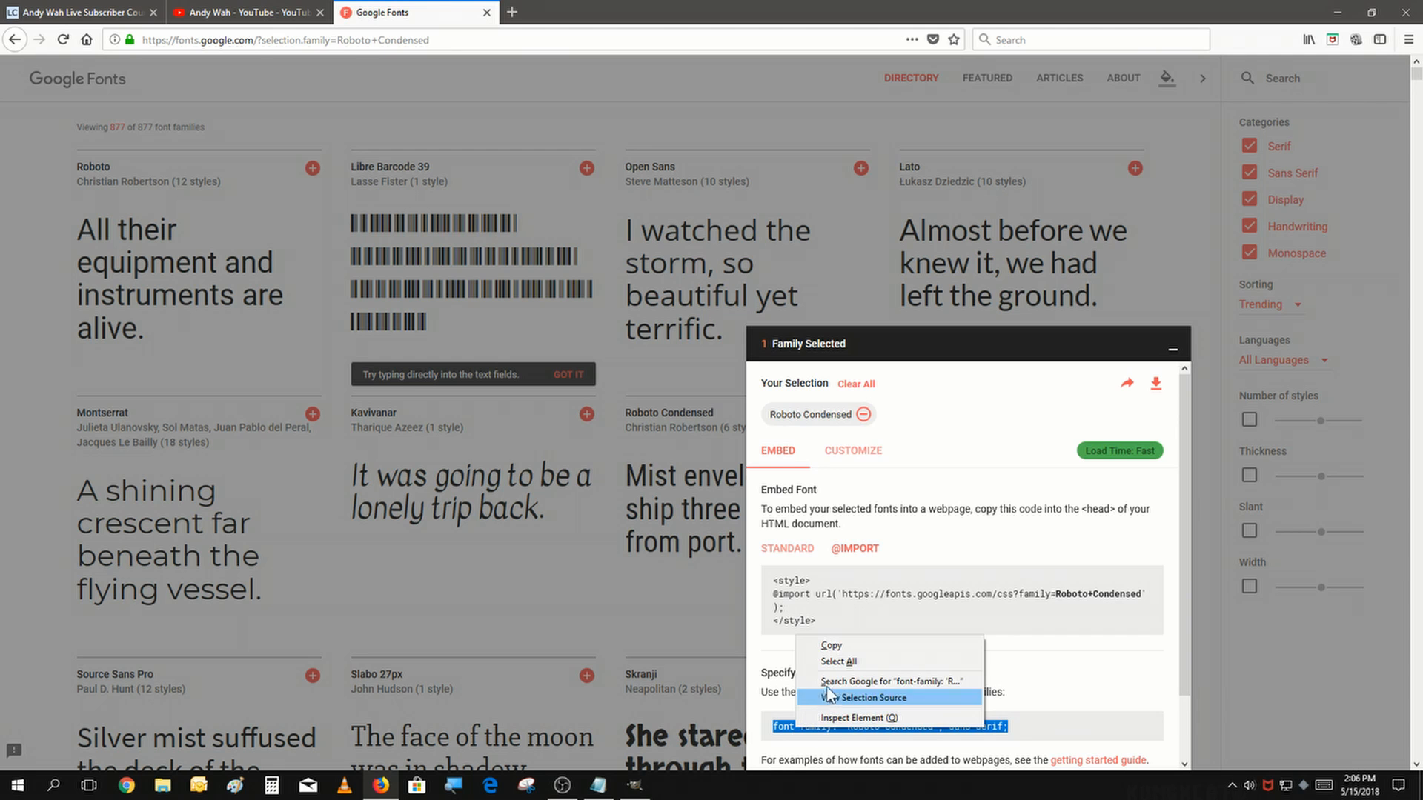
click(829, 645)
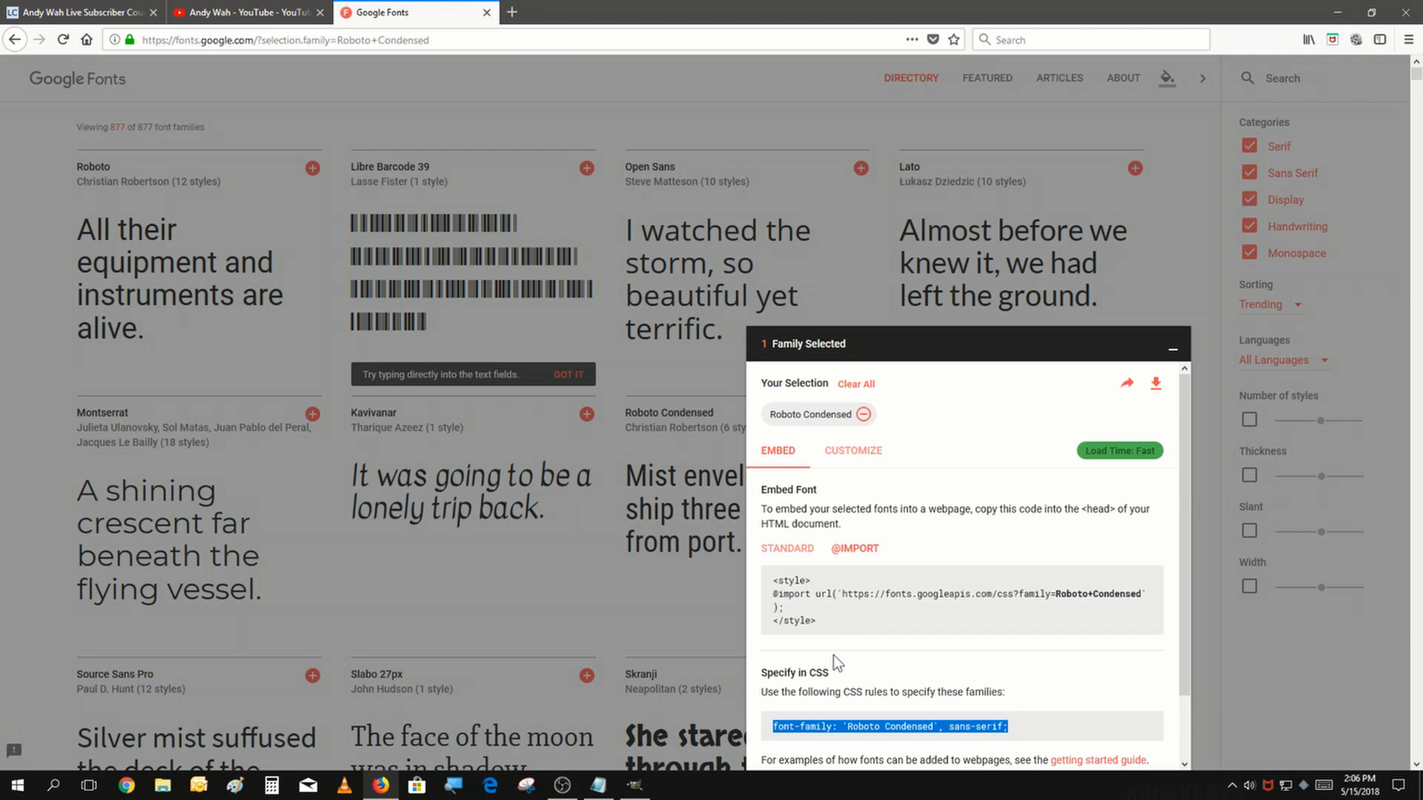
In OBS, add "color:blue !important;" below the letter-spacing line of the subcount source's custom CSS and accept the properties
click(561, 785)
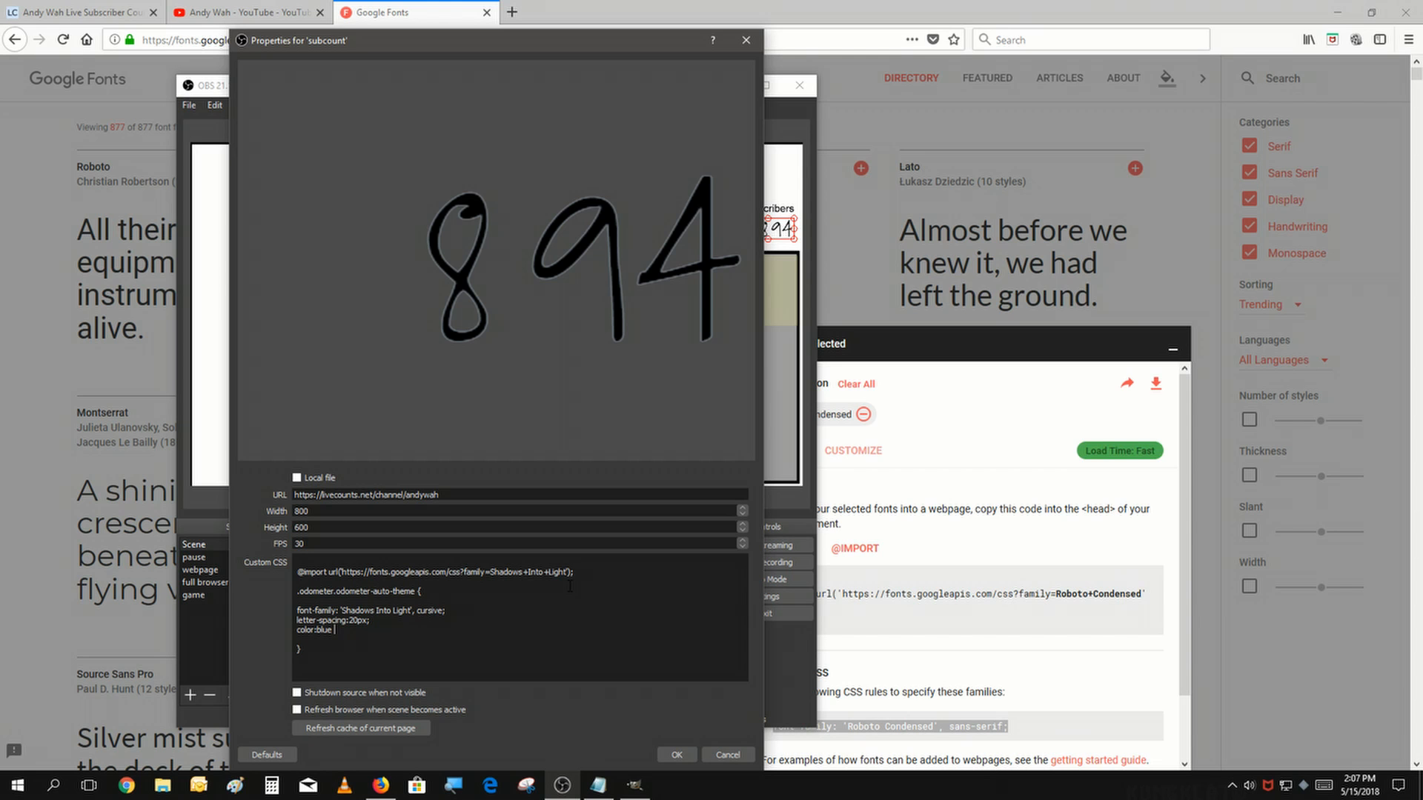
text(mportant;)
click(672, 755)
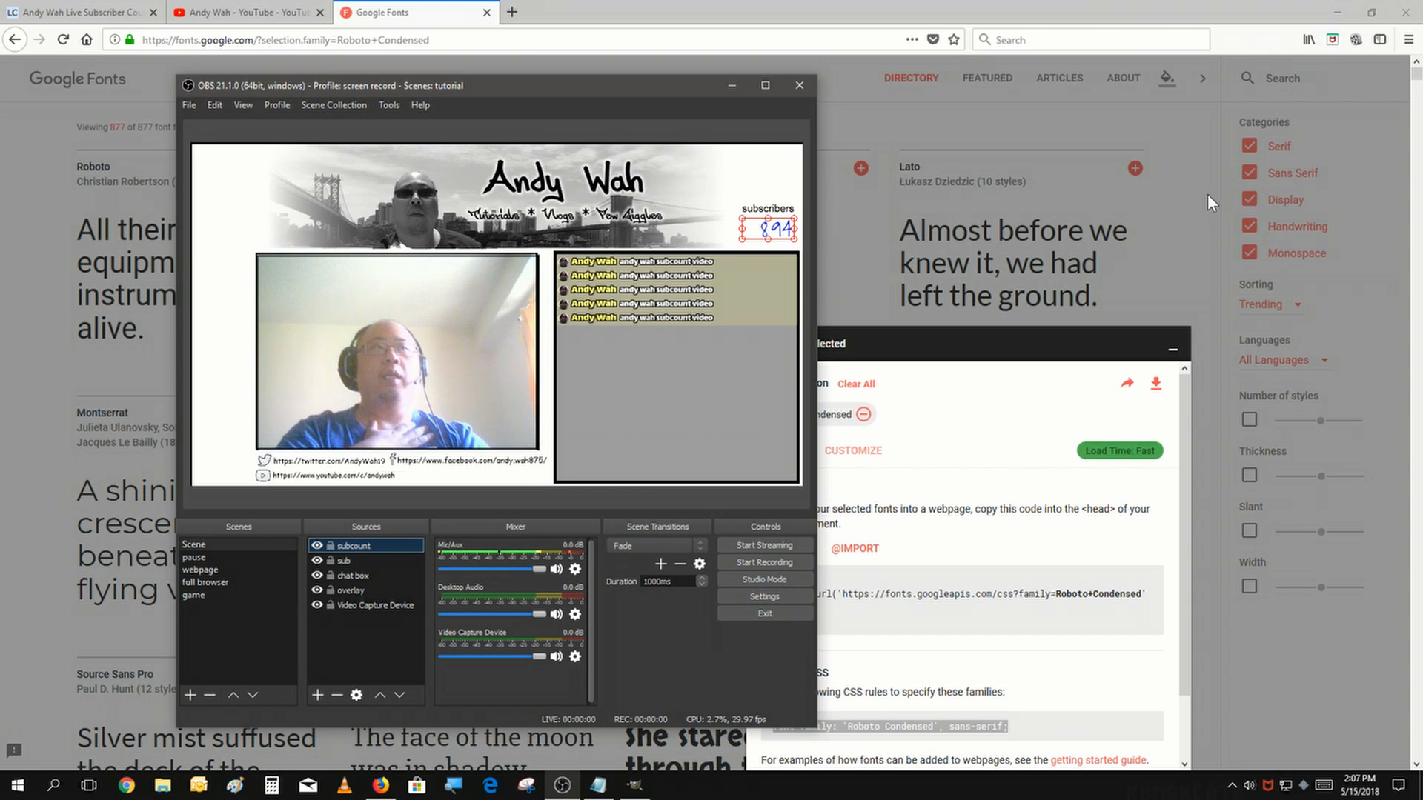
Return to Firefox and collapse the selected font family details in Google Fonts
click(1176, 350)
right_click(1176, 349)
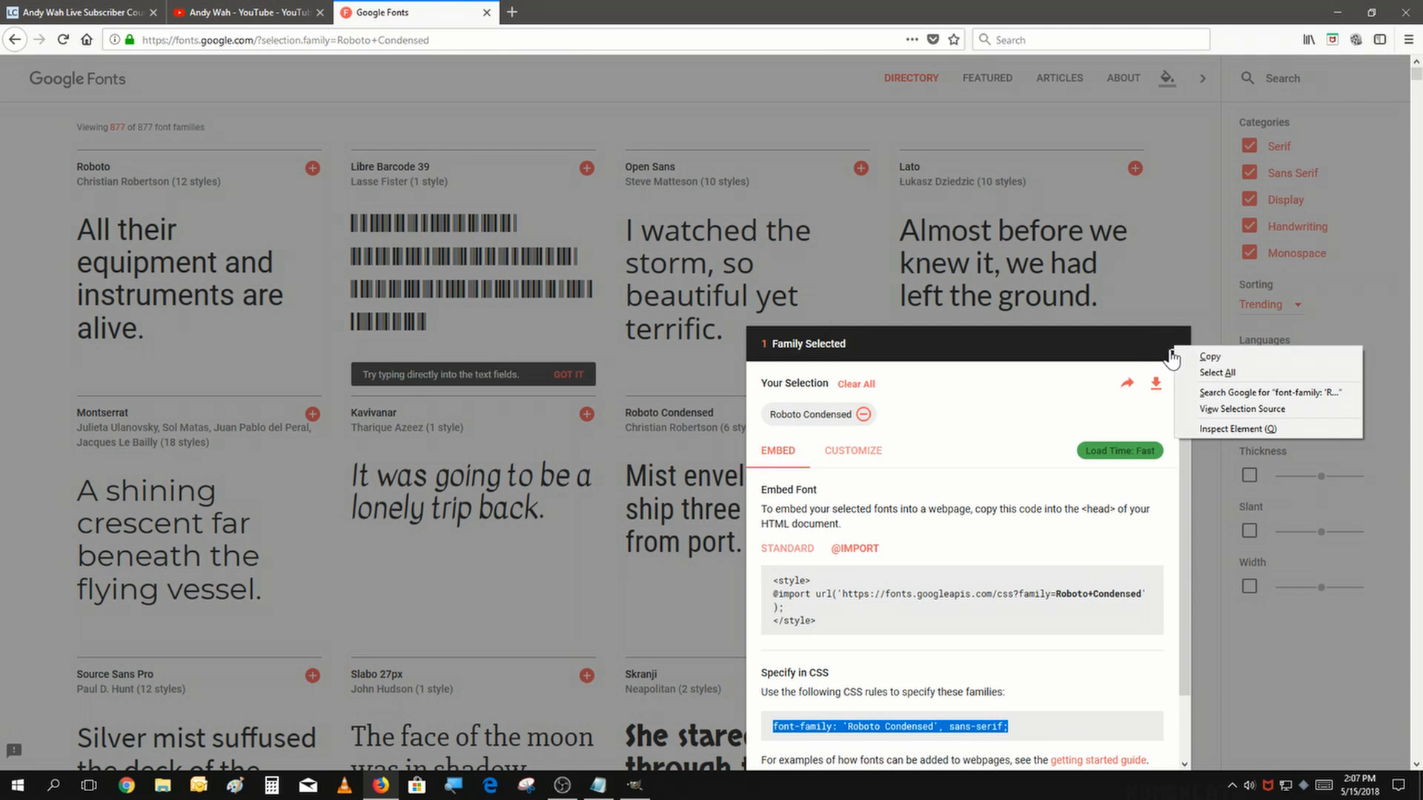
click(1173, 350)
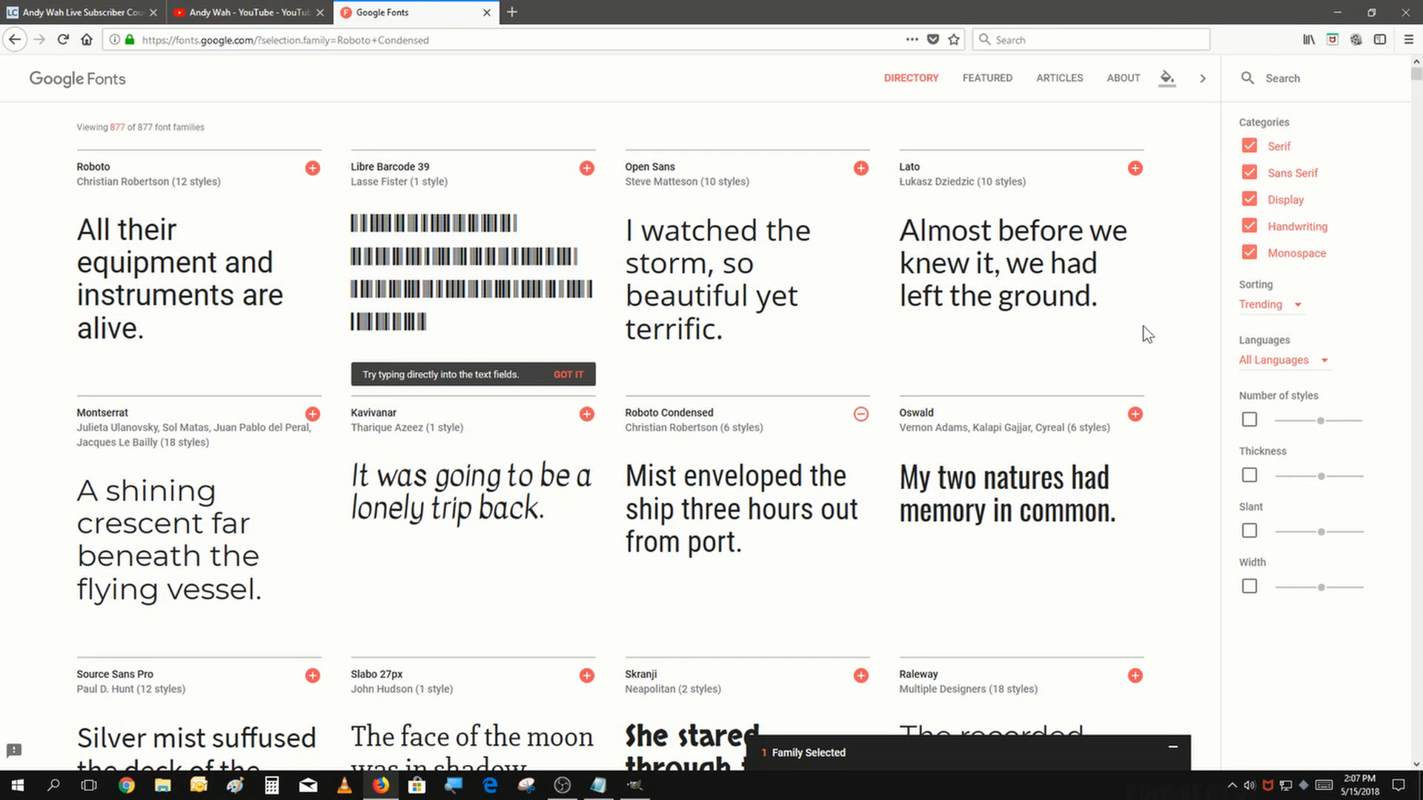
Subscribe to the channel on its YouTube page and check the subscriber counter in the OBS preview
key(alt)
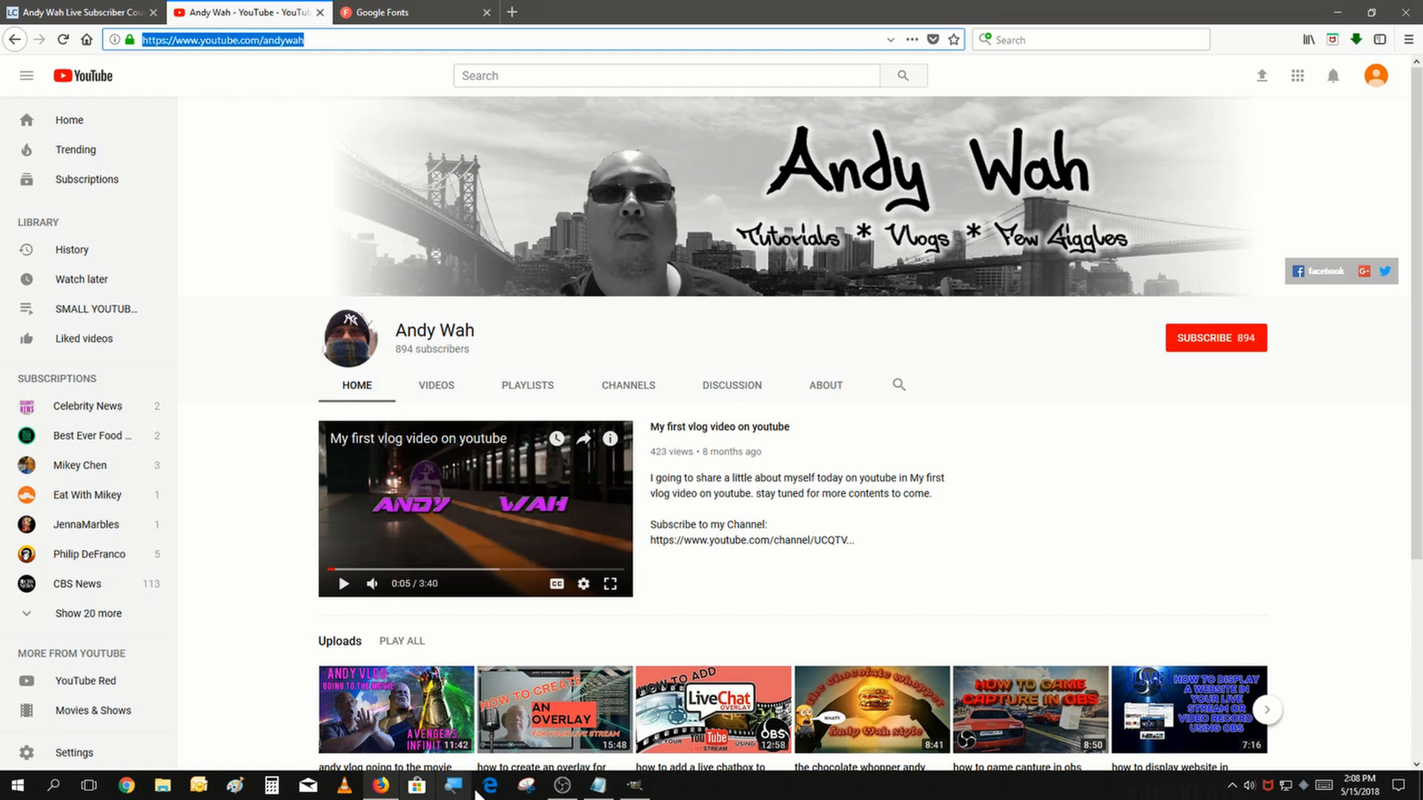
click(562, 785)
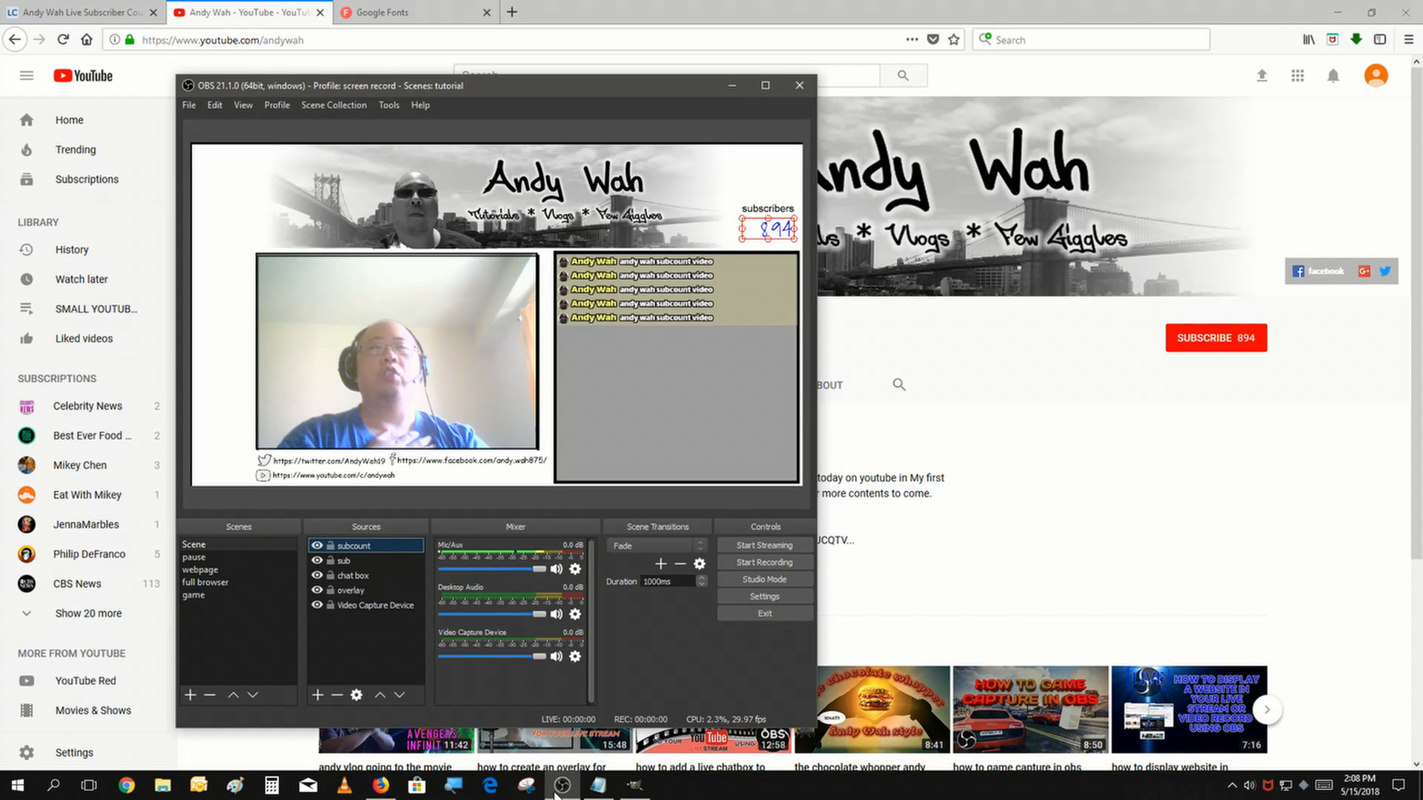
click(1212, 348)
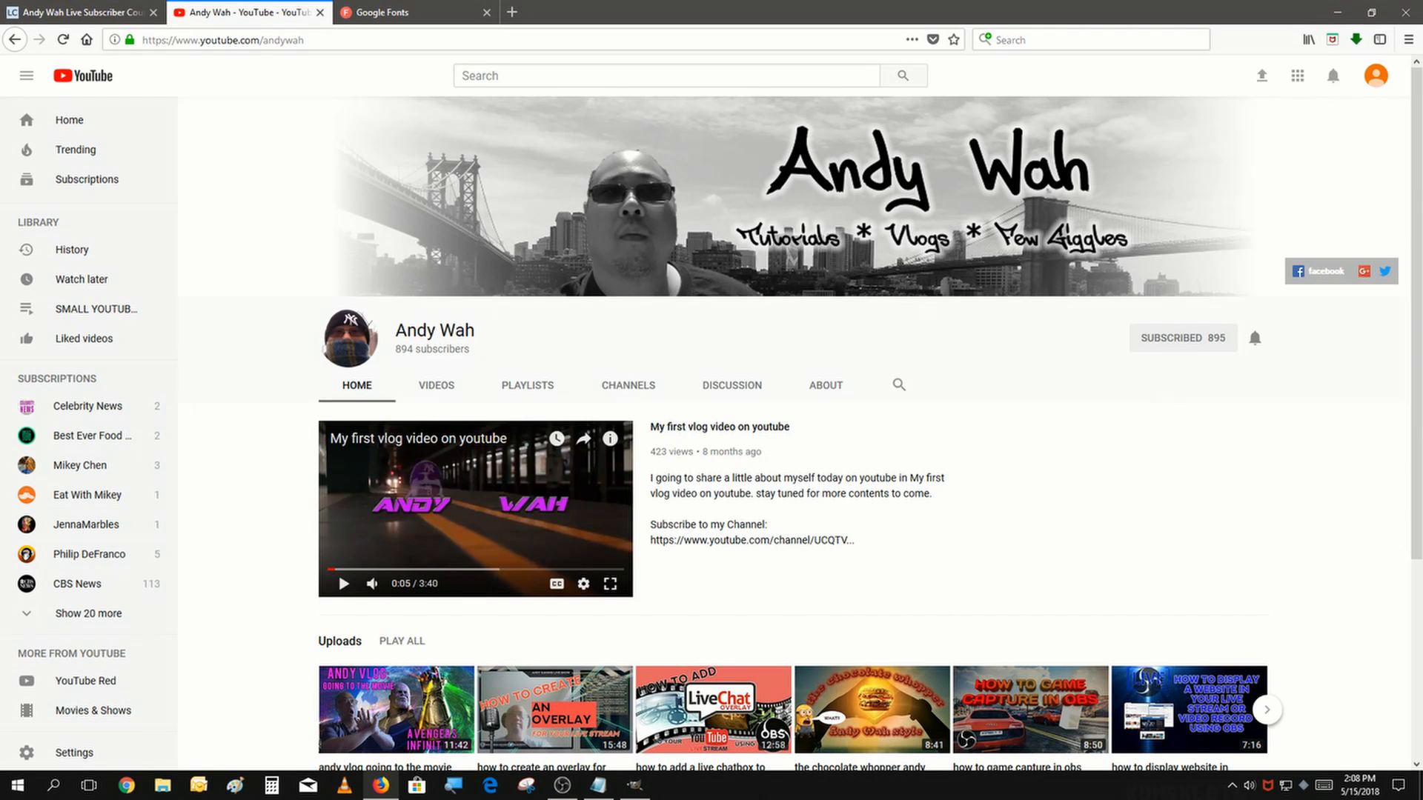
click(562, 785)
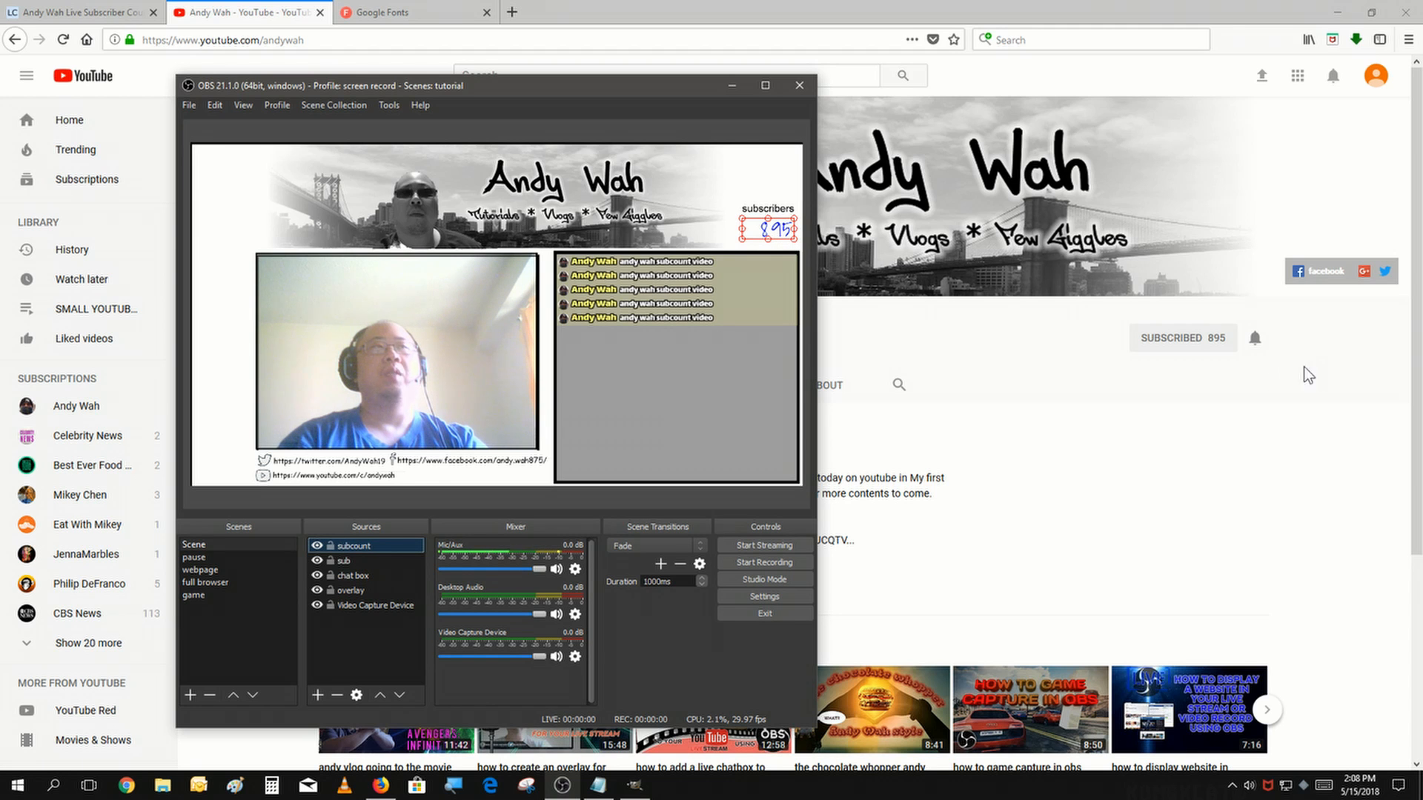
Unsubscribe from the YouTube channel and check the subscriber counter in OBS again
click(1154, 343)
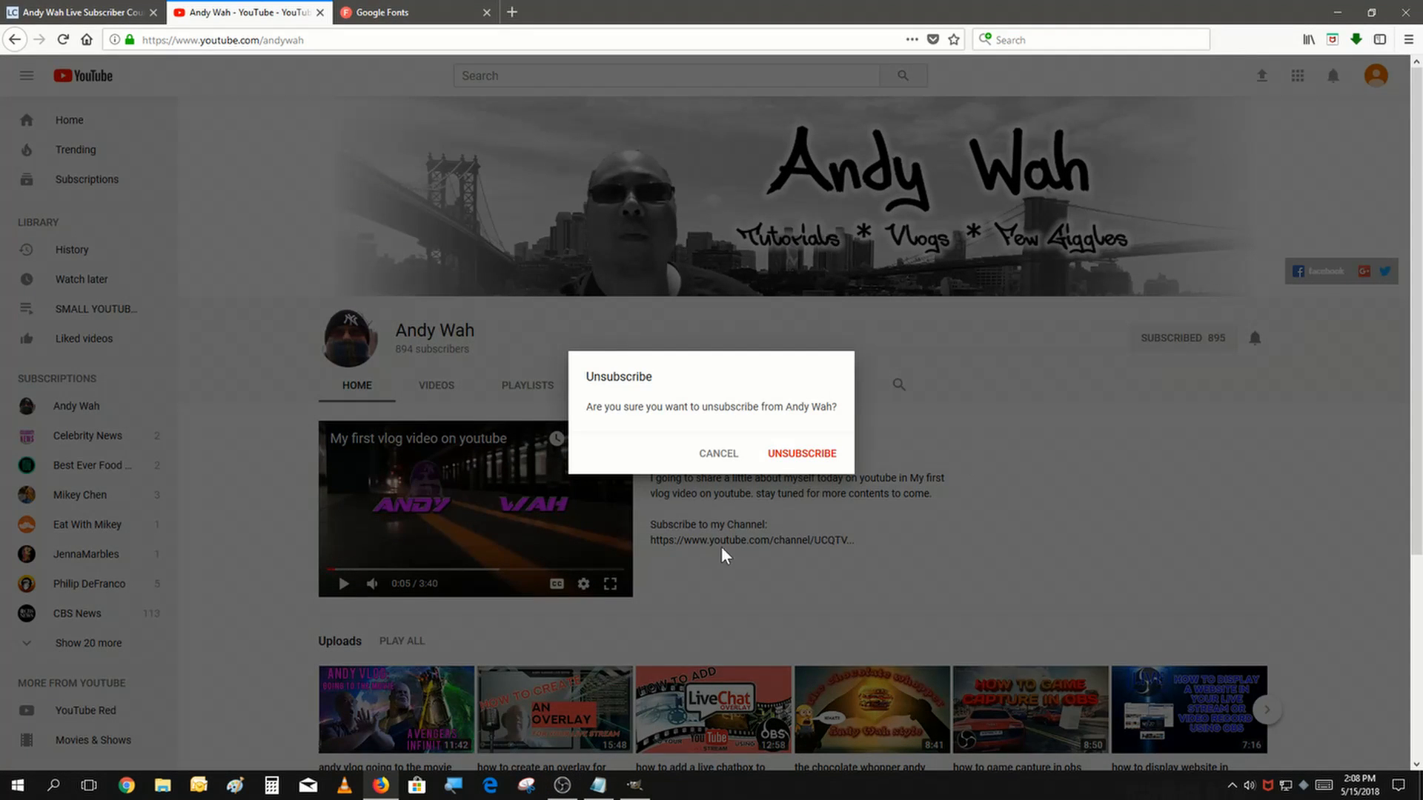
click(792, 450)
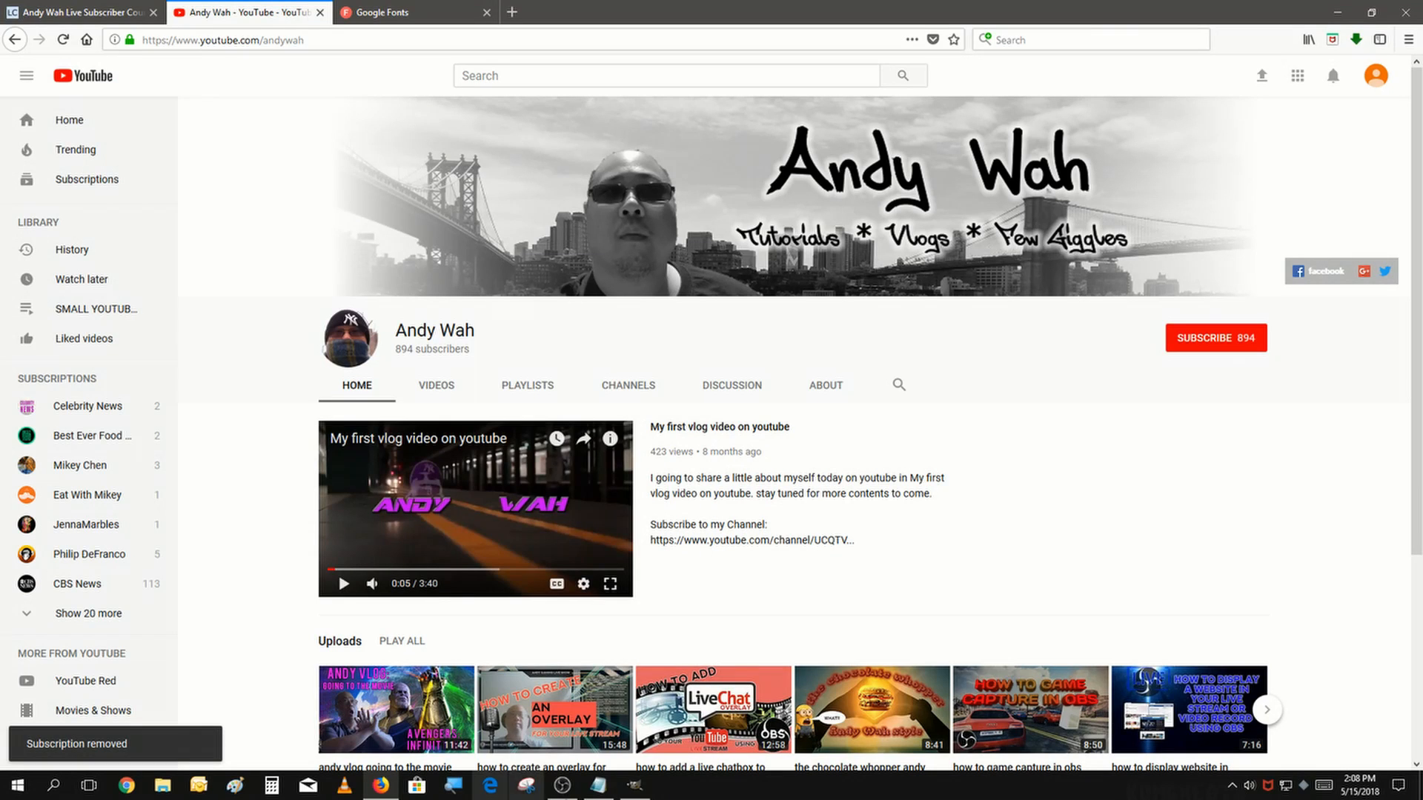
click(562, 787)
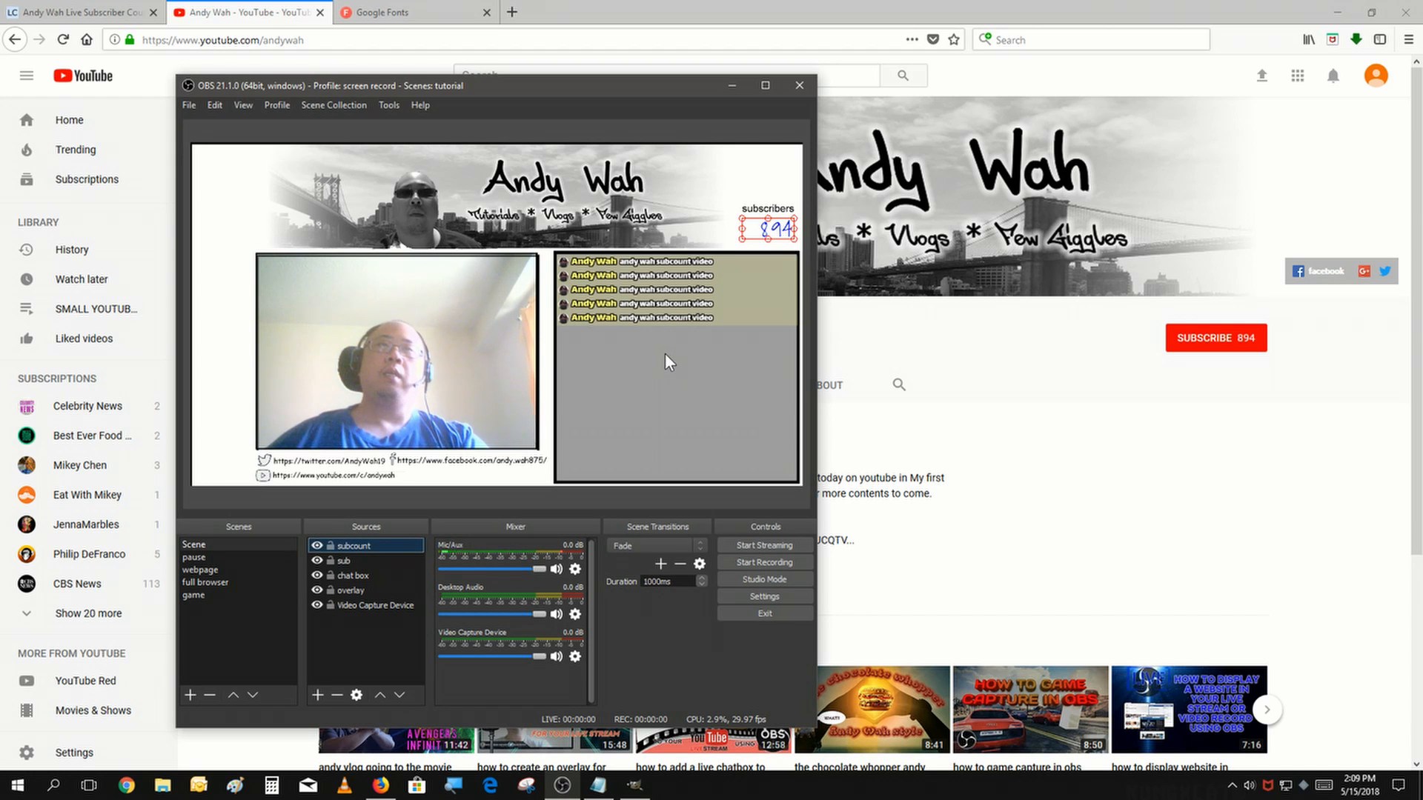
Minimize the Firefox window
click(1342, 13)
click(1341, 13)
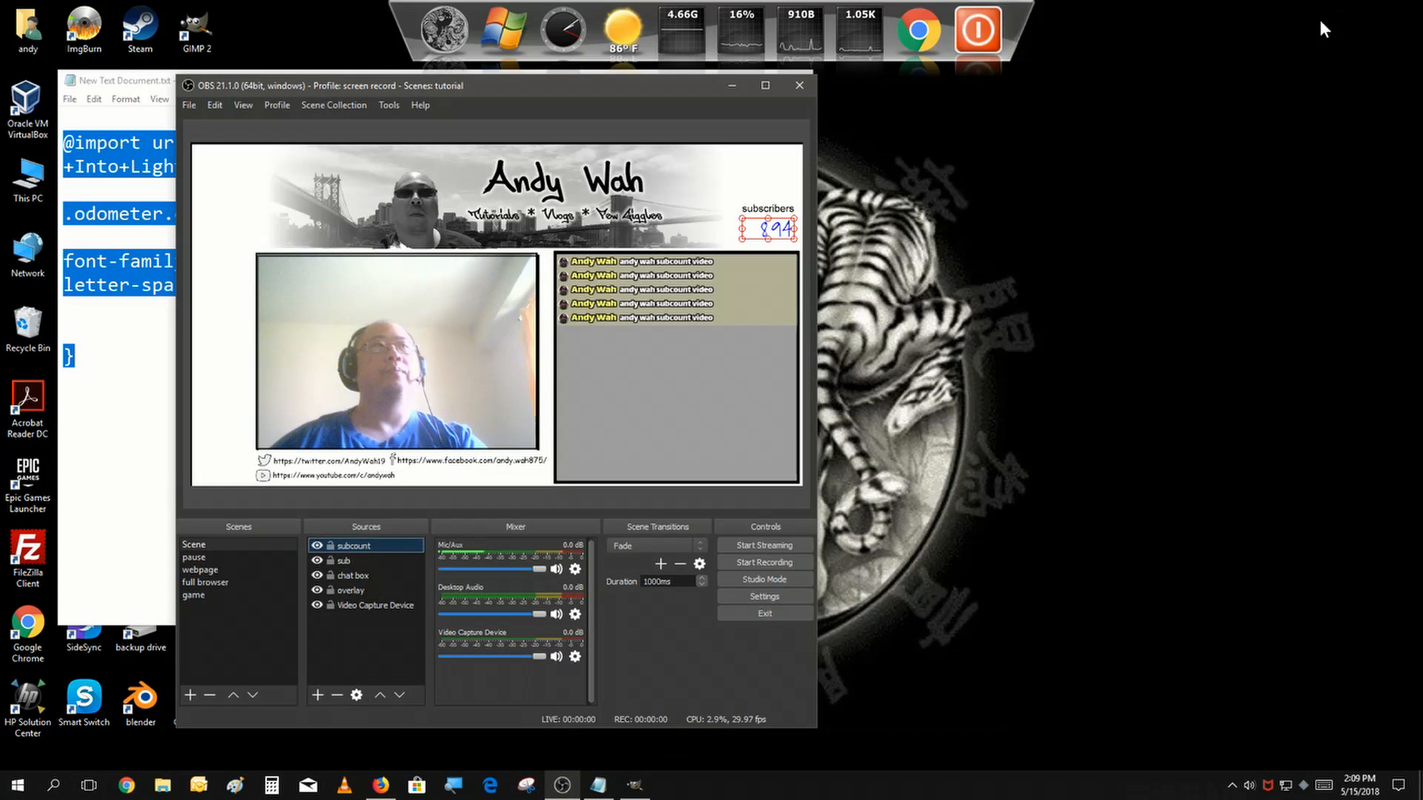